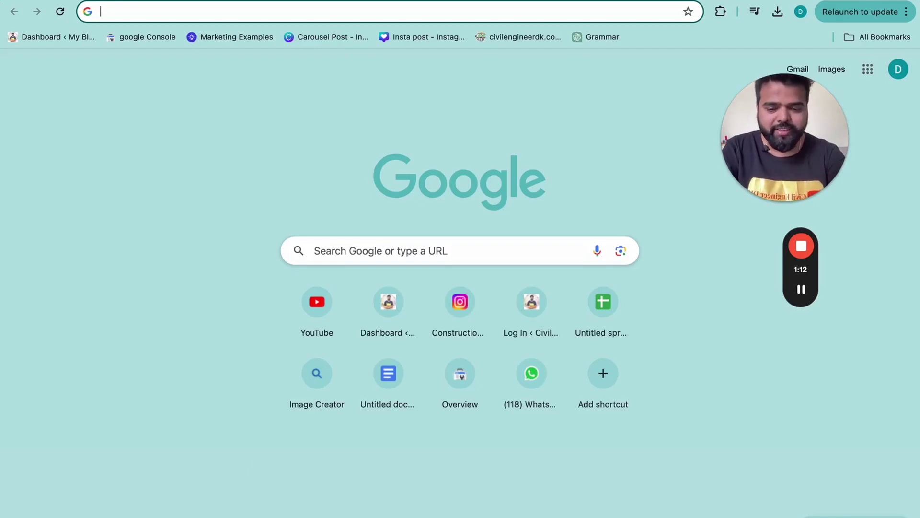
- Create a new blank spreadsheet by entering sheets.new in Chrome's address bar
{"action": "type", "text": "sheets.new"}
{"action": "key", "text": "Return"}
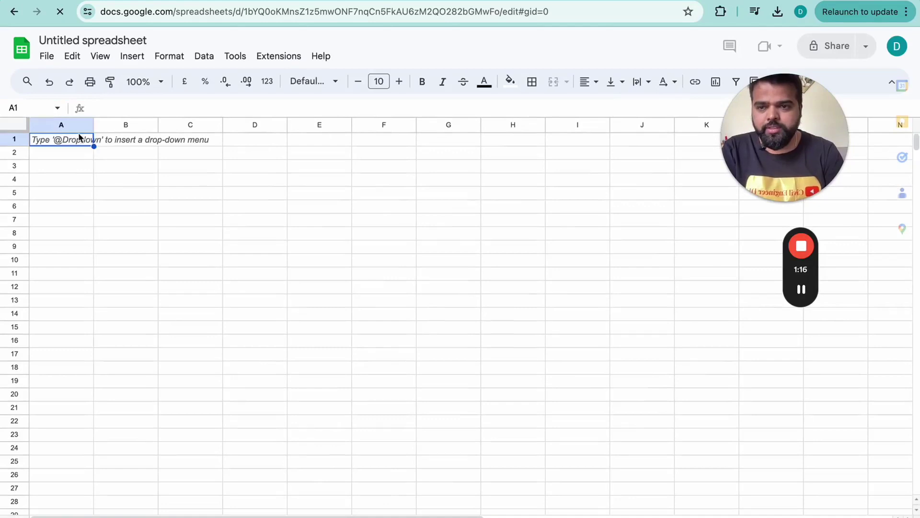
- Change the spreadsheet title from Untitled to 'Gantt Chart by Civil Engineer DK'
{"action": "left_click", "coordinate": [77, 39]}
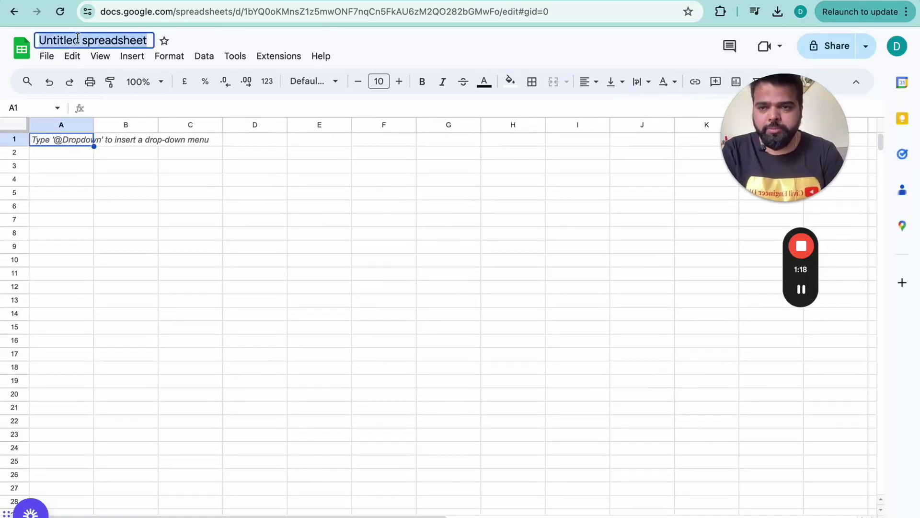
{"action": "type", "text": "Ga"}
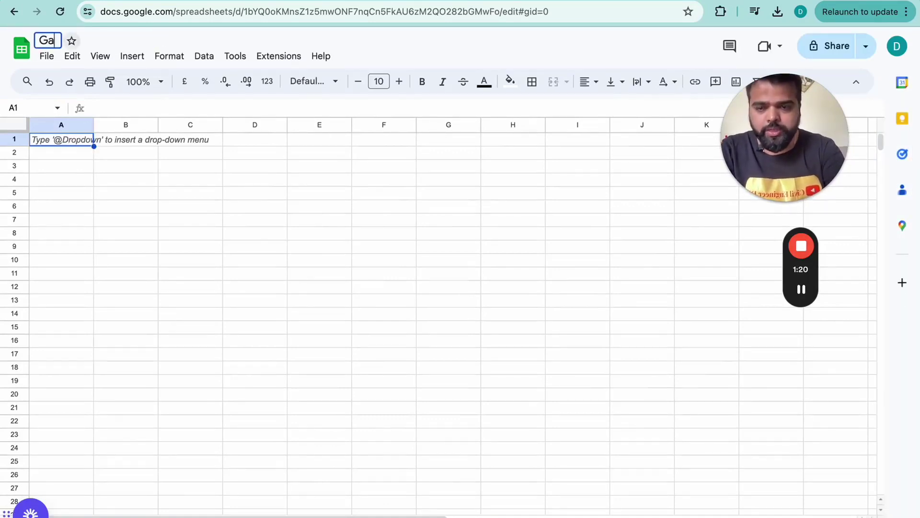
{"action": "type", "text": "ntt Cha"}
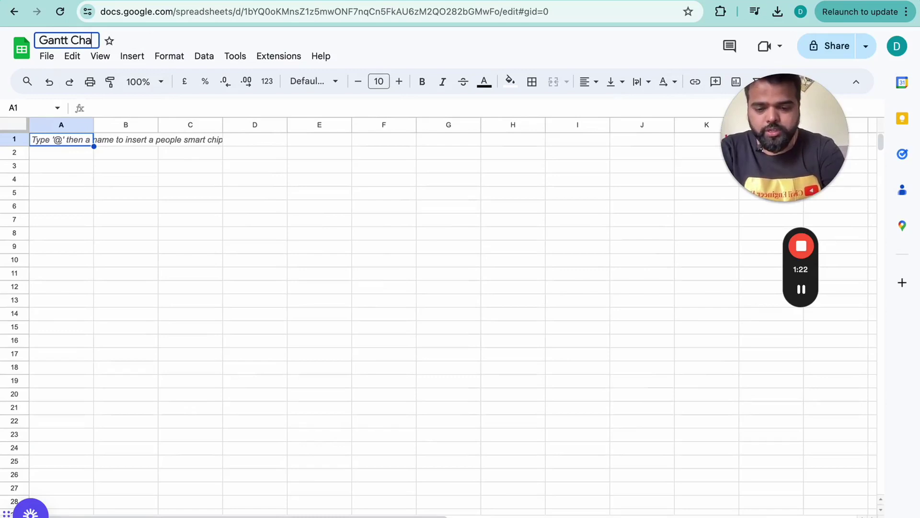
{"action": "type", "text": "rt by Ci"}
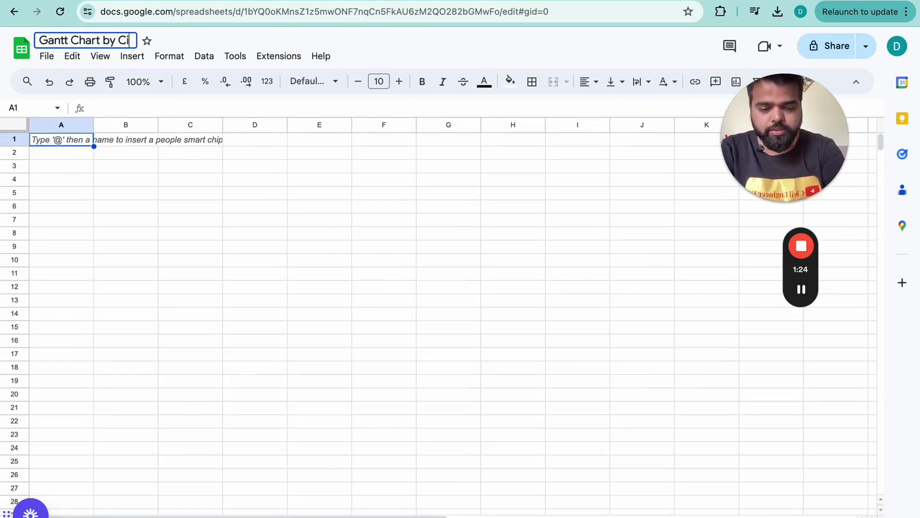
{"action": "type", "text": "vil Engi"}
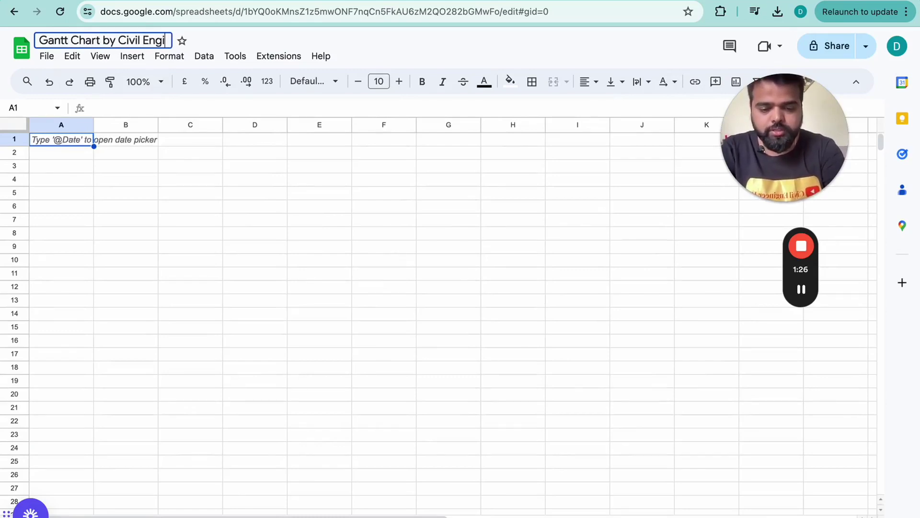
{"action": "type", "text": "neer DK"}
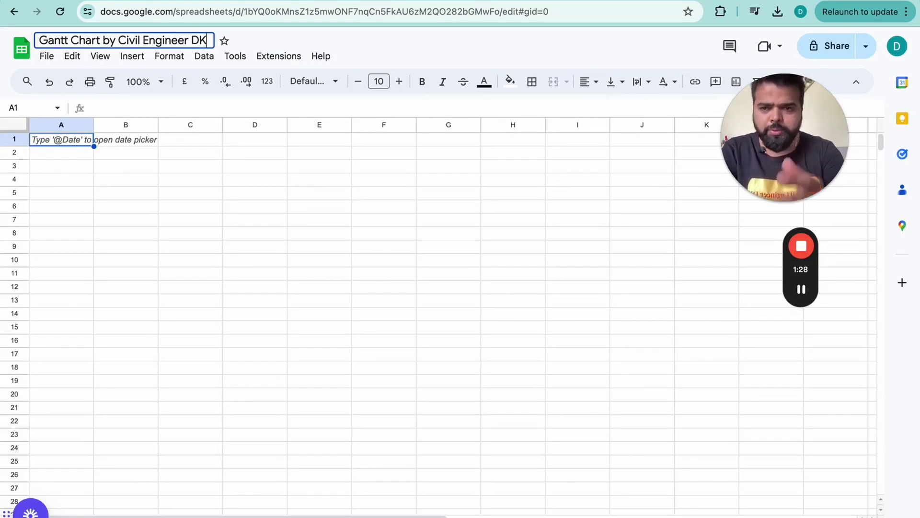
- Commit the title, then enter headers Task Name, Start Date and Days in A1:C1
{"action": "left_click", "coordinate": [151, 244]}
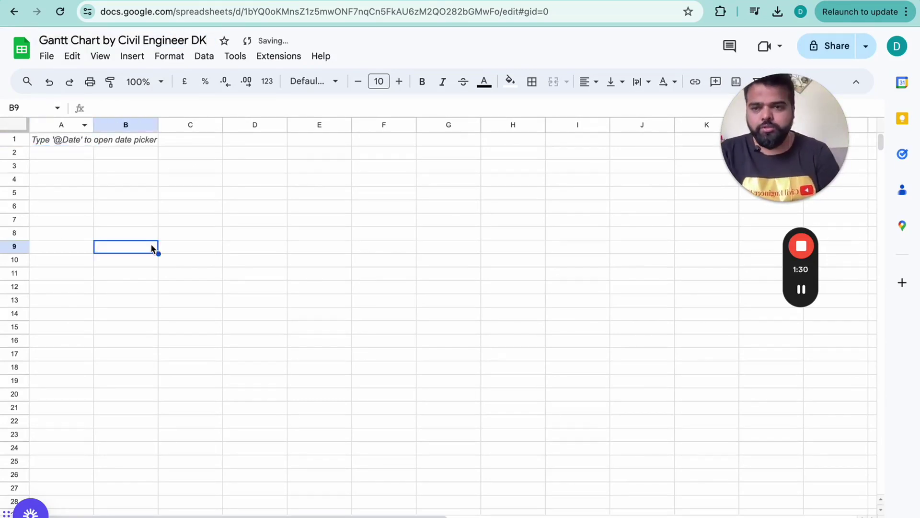
{"action": "left_click", "coordinate": [56, 142]}
{"action": "type", "text": "T"}
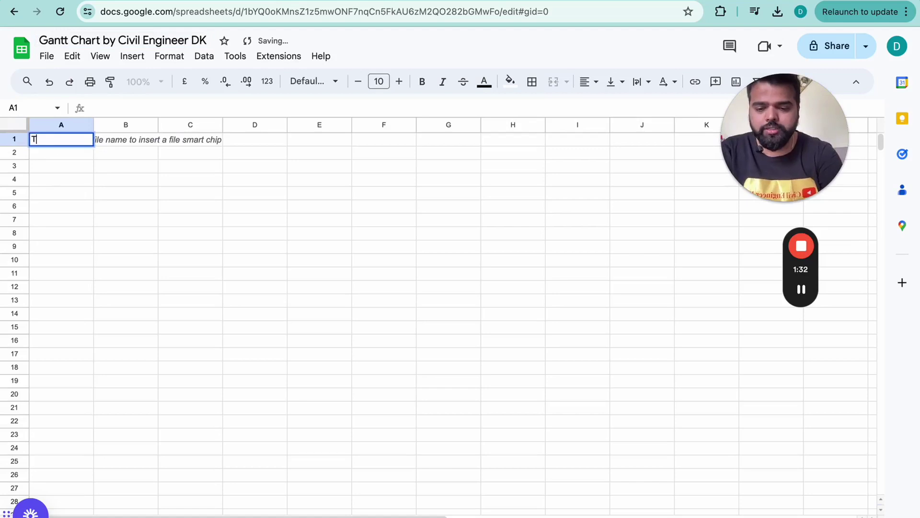
{"action": "type", "text": "ask Name"}
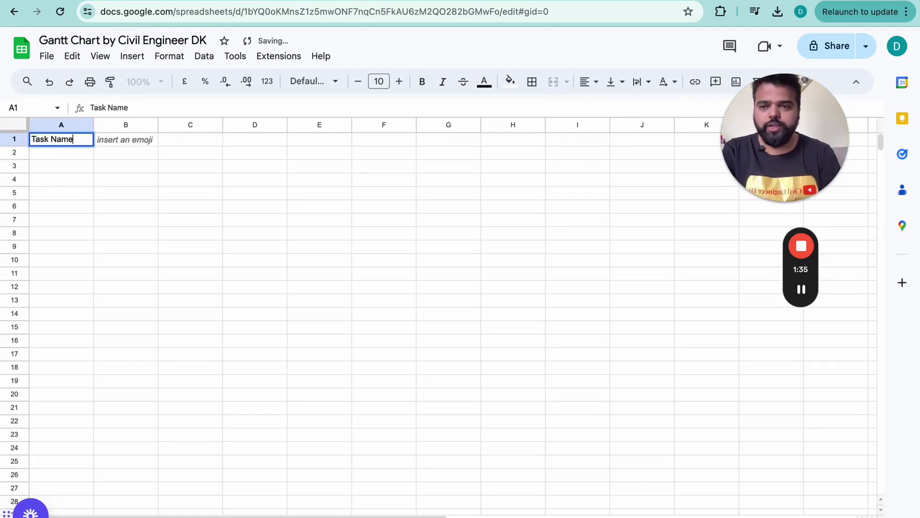
{"action": "key", "text": "Tab"}
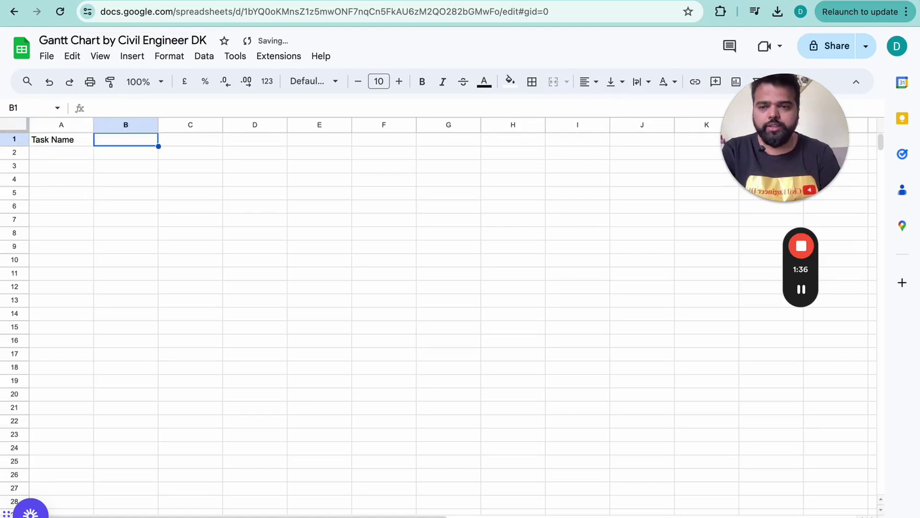
{"action": "type", "text": "Start"}
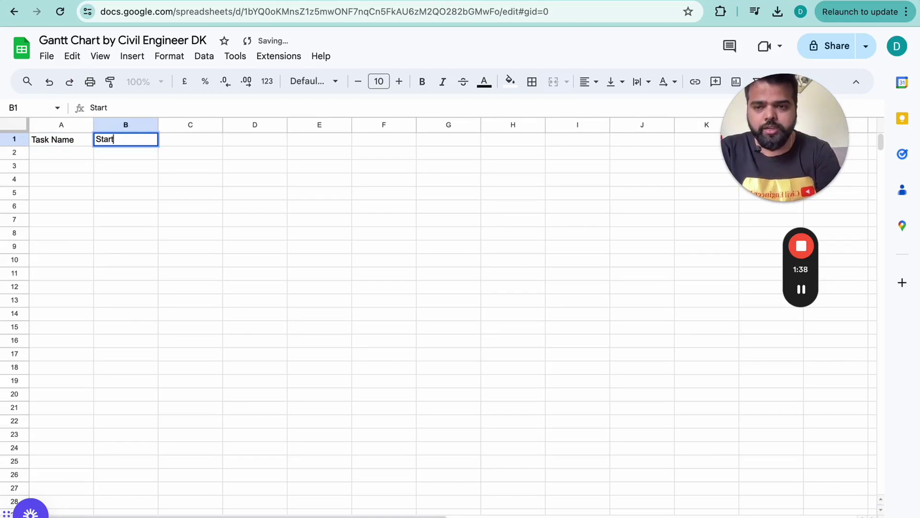
{"action": "type", "text": " Date"}
{"action": "key", "text": "Tab"}
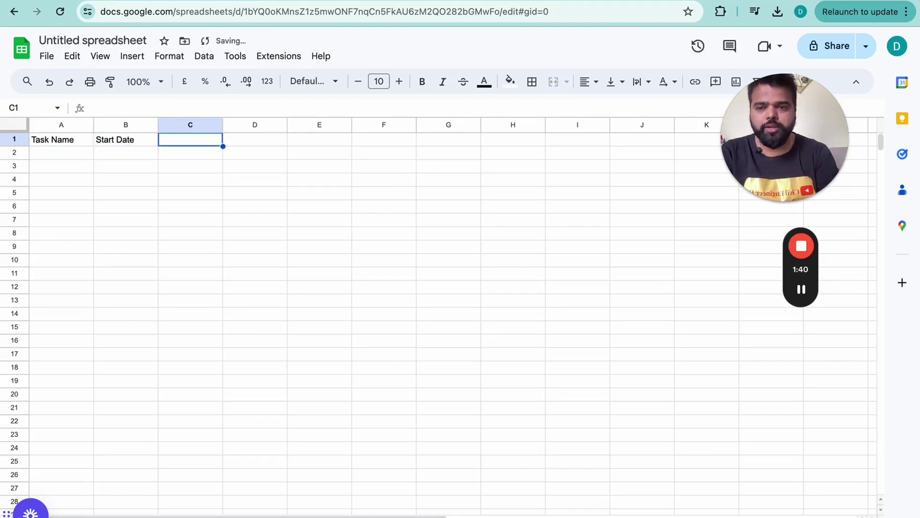
{"action": "type", "text": "Days"}
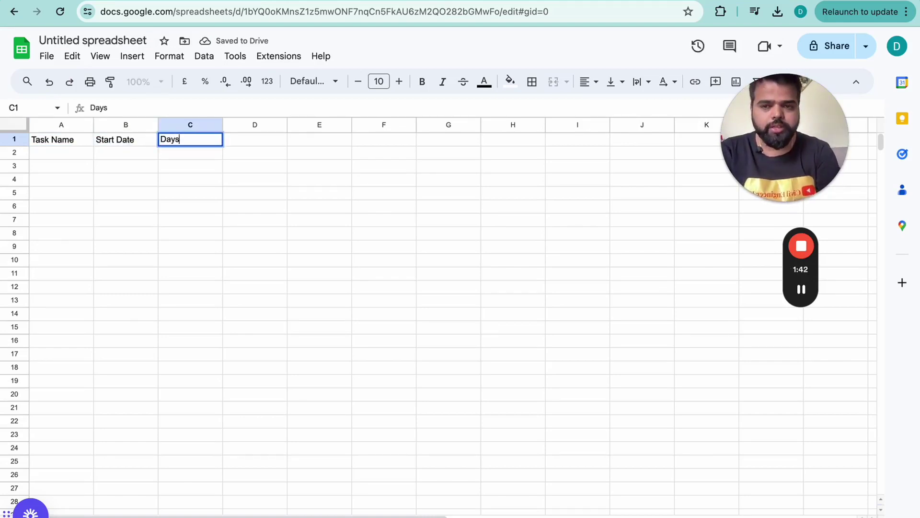
{"action": "key", "text": "Return"}
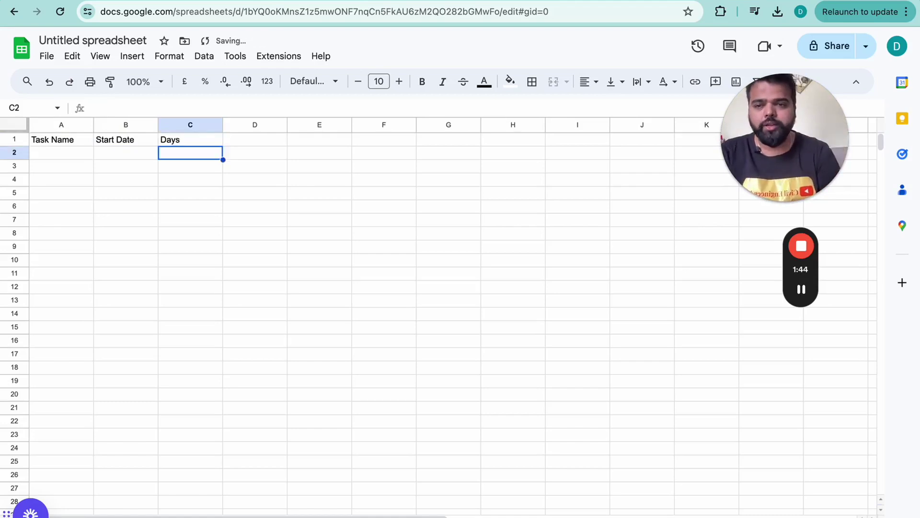
- Apply the Date number format to column B
{"action": "left_click", "coordinate": [122, 126]}
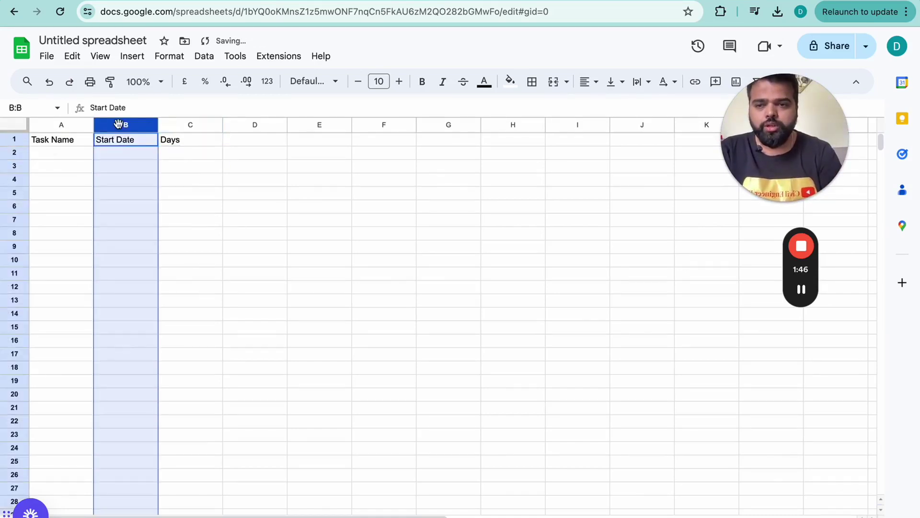
{"action": "left_click", "coordinate": [167, 61]}
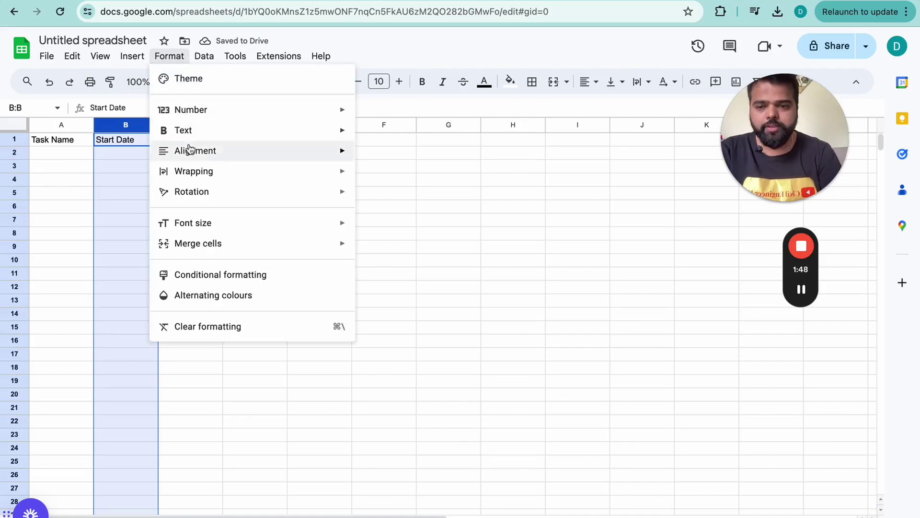
{"action": "mouse_move", "coordinate": [191, 109]}
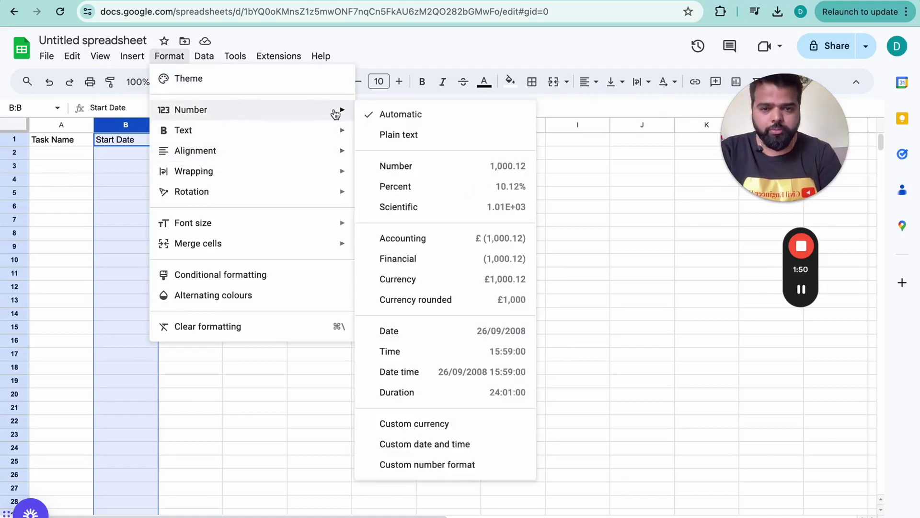
{"action": "left_click", "coordinate": [416, 332]}
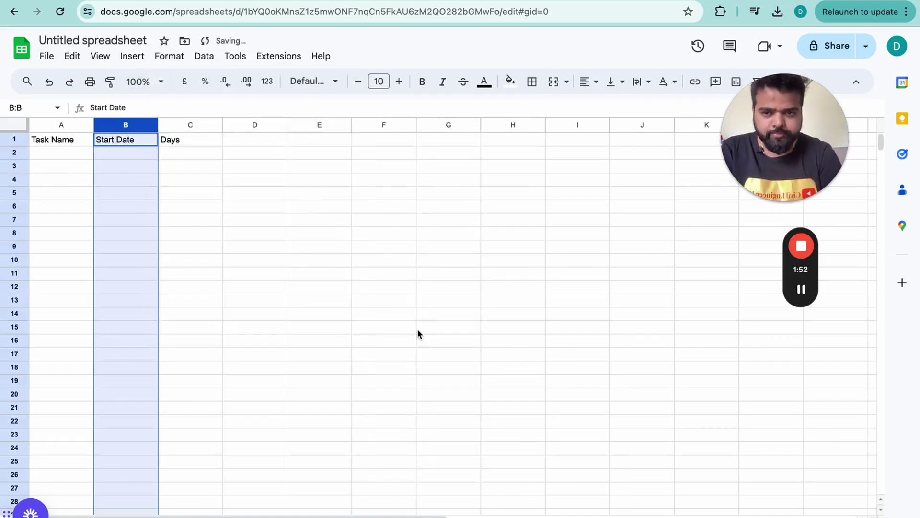
{"action": "left_click", "coordinate": [279, 406]}
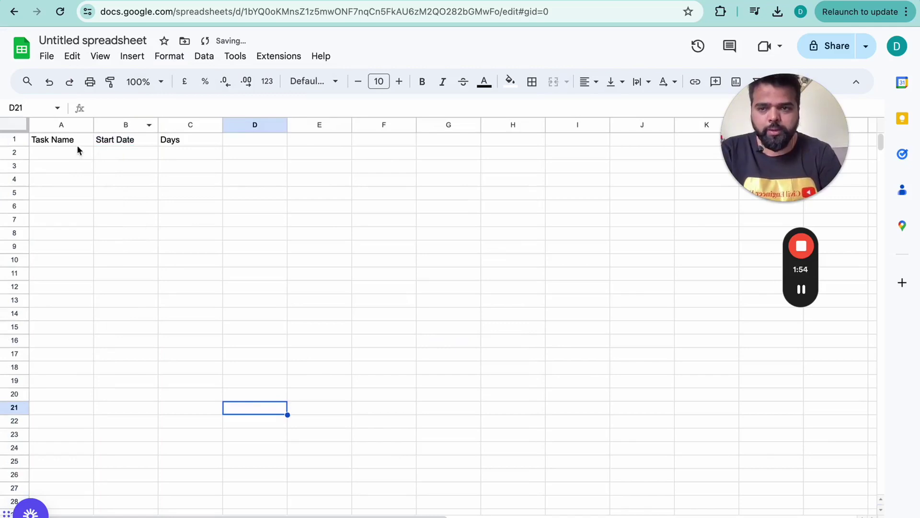
- Widen column A to fit task names, then return to the cells below Task Name
{"action": "left_click_drag", "start_coordinate": [93, 125], "coordinate": [170, 124]}
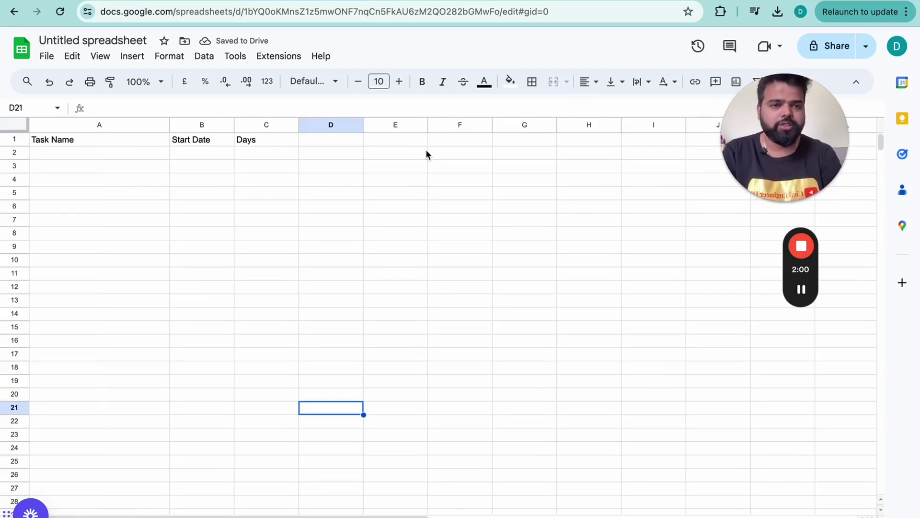
{"action": "left_click", "coordinate": [107, 154]}
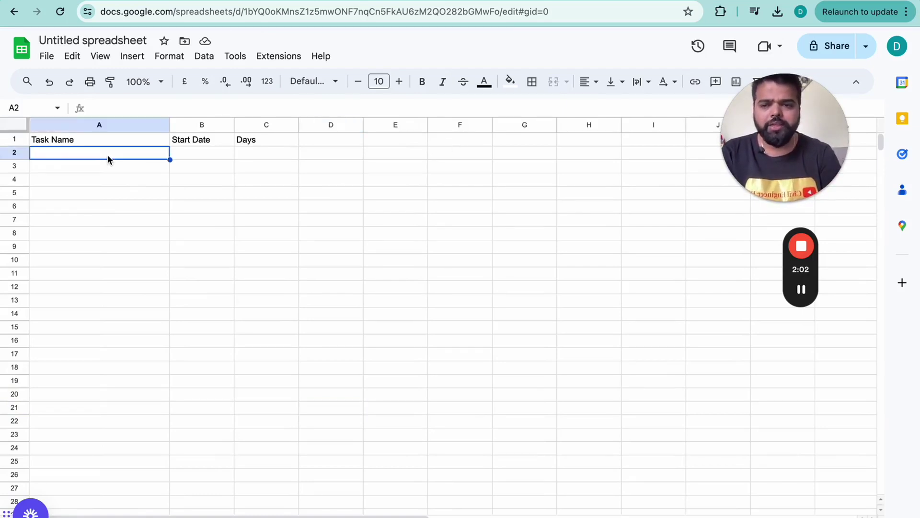
{"action": "key", "text": "Down"}
{"action": "key", "text": "Down"}
{"action": "key", "text": "Up"}
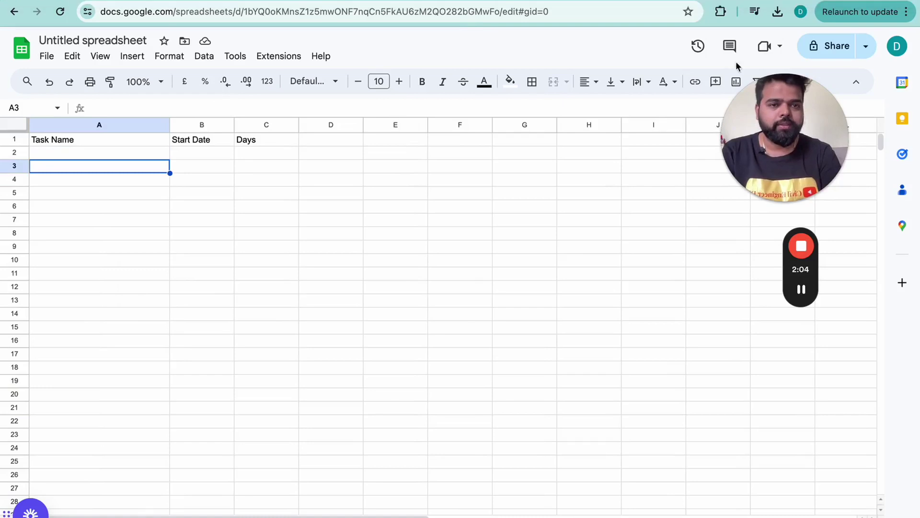
- Copy the task table A1:C17 from the existing Gantt Chart Civil Engineer DK spreadsheet
{"action": "left_click", "coordinate": [741, 2]}
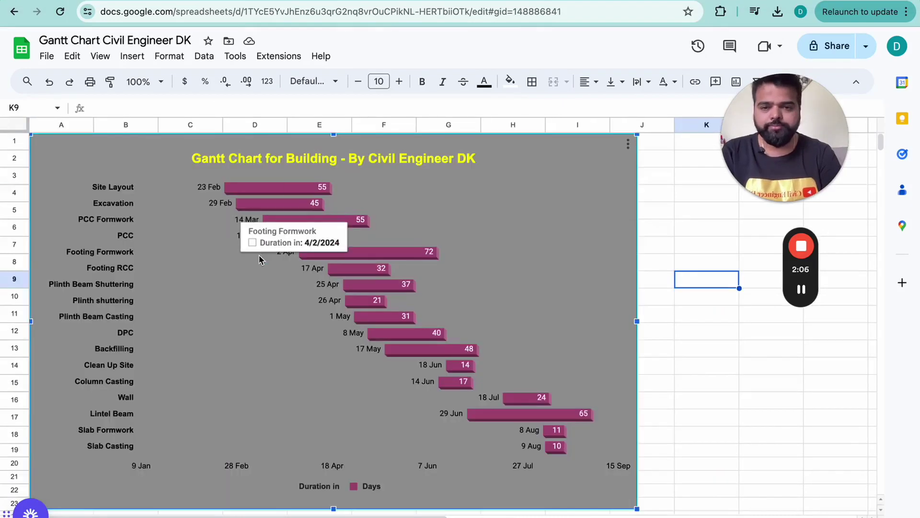
{"action": "left_click_drag", "start_coordinate": [481, 197], "coordinate": [785, 238]}
{"action": "scroll", "coordinate": [289, 221], "scroll_direction": "down", "scroll_amount": 1}
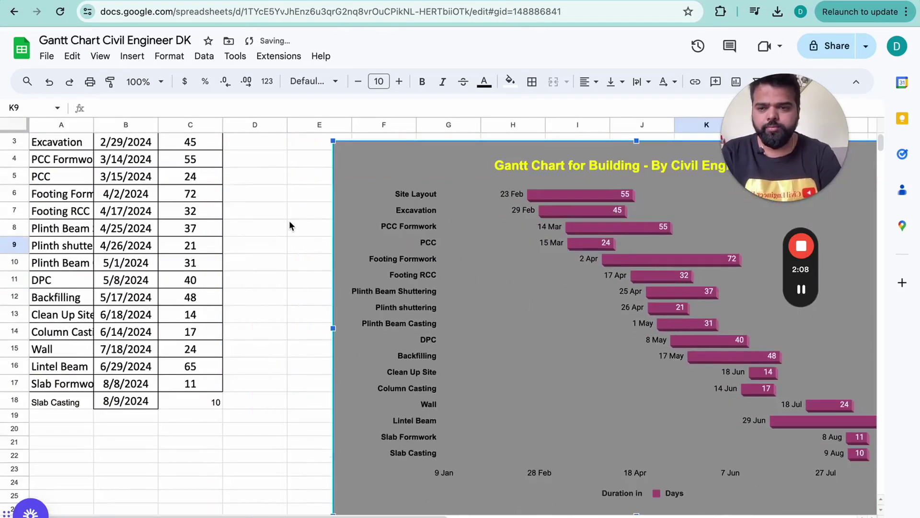
{"action": "scroll", "coordinate": [290, 223], "scroll_direction": "up", "scroll_amount": 1}
{"action": "mouse_move", "coordinate": [57, 144]}
{"action": "left_mouse_down"}
{"action": "mouse_move", "coordinate": [201, 213]}
{"action": "mouse_move", "coordinate": [202, 420]}
{"action": "left_mouse_up"}
{"action": "key", "text": "ctrl+c"}
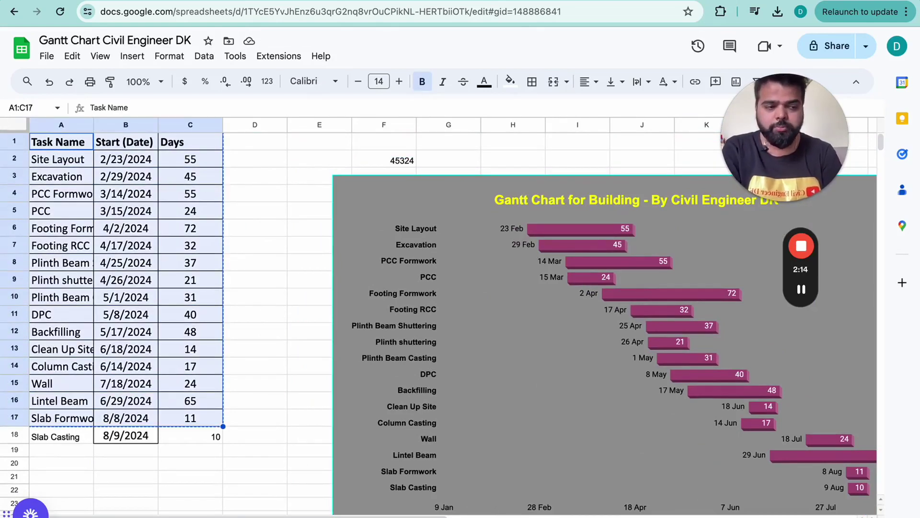
- Paste the copied 16-task table into A1 of the new spreadsheet and check the task list
{"action": "key", "text": "ctrl+Tab"}
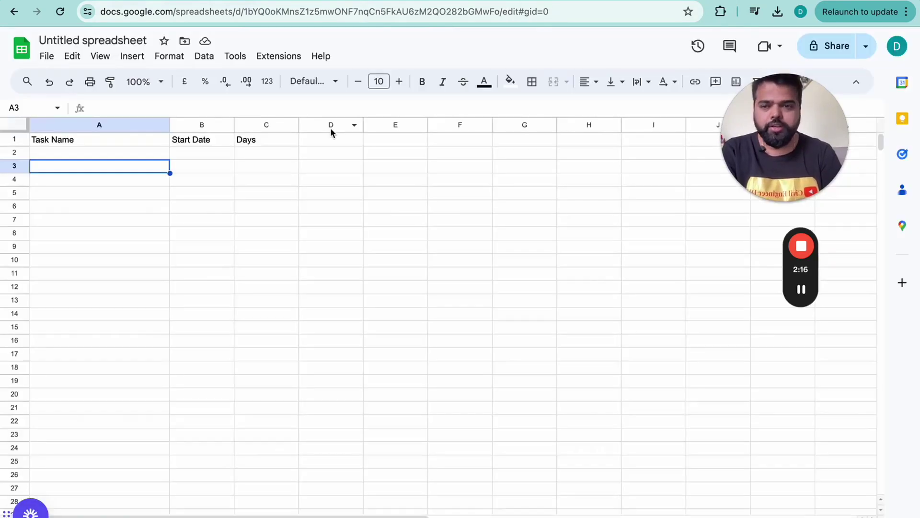
{"action": "left_click", "coordinate": [46, 143]}
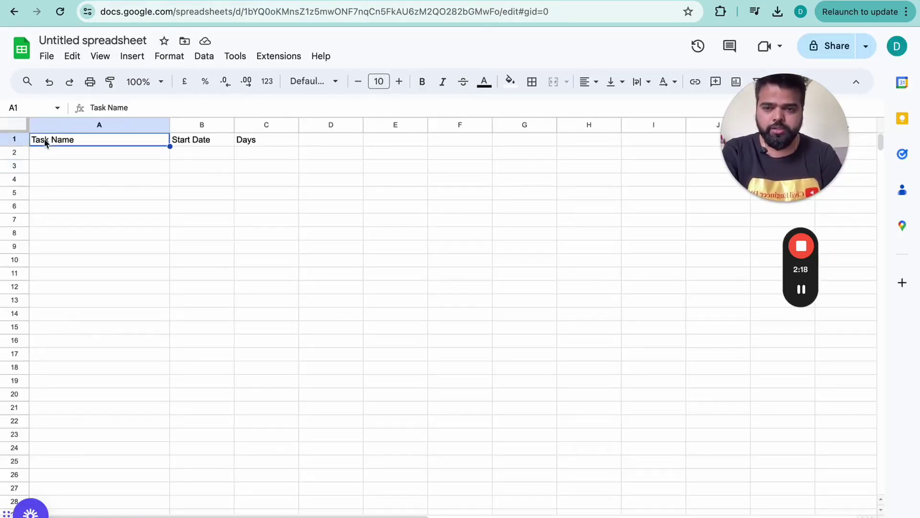
{"action": "key", "text": "ctrl+v"}
{"action": "left_click", "coordinate": [461, 269]}
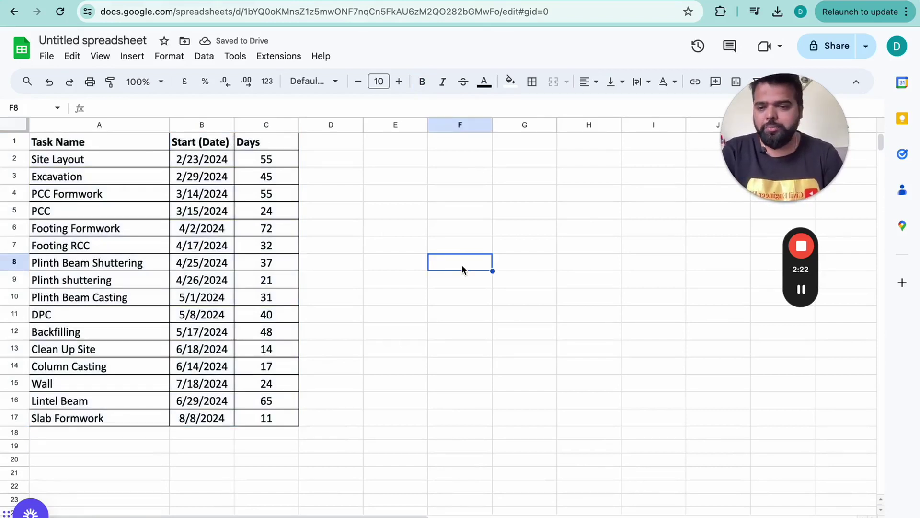
{"action": "left_click", "coordinate": [88, 161]}
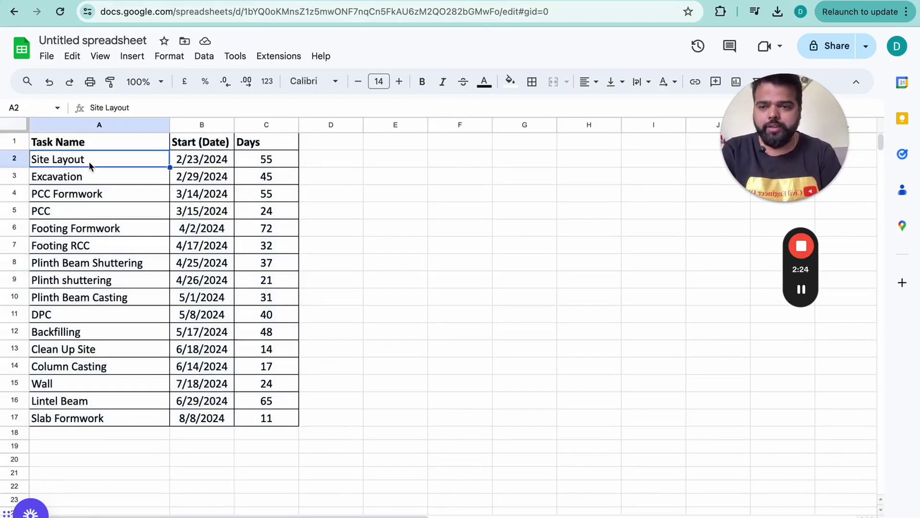
{"action": "key", "text": "Down"}
{"action": "key", "text": "Down"}
{"action": "key", "text": "Down"}
{"action": "key", "text": "Down"}
{"action": "key", "text": "Down"}
{"action": "key", "text": "Down"}
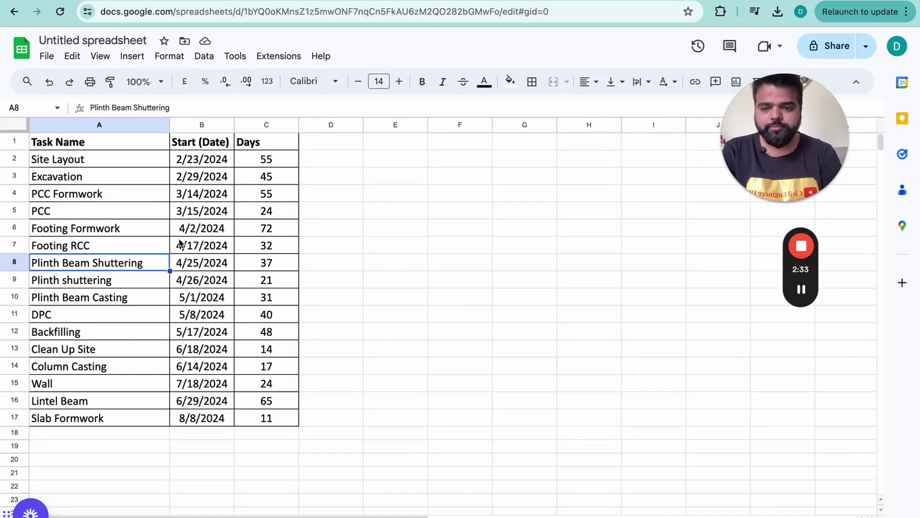
- Retitle the file 'Gantt chart by Civil engineer DK'
{"action": "left_click", "coordinate": [88, 40]}
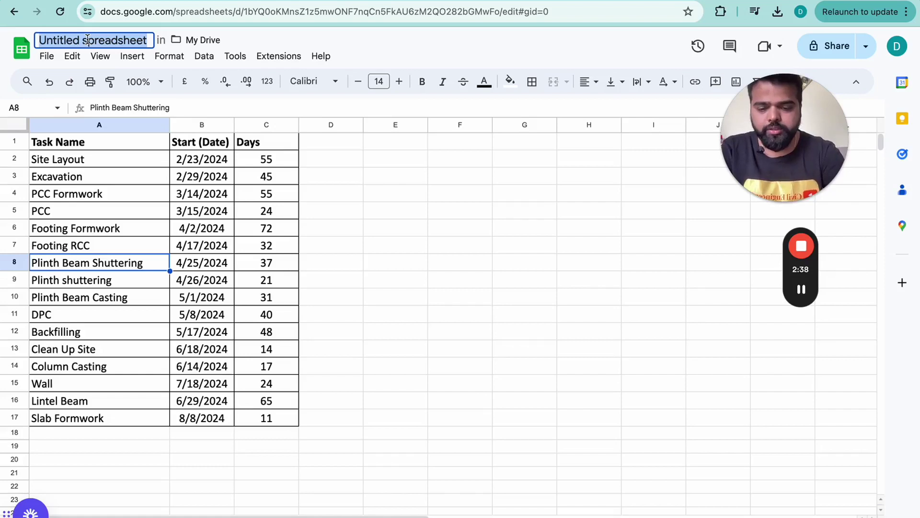
{"action": "type", "text": "Gantt ch"}
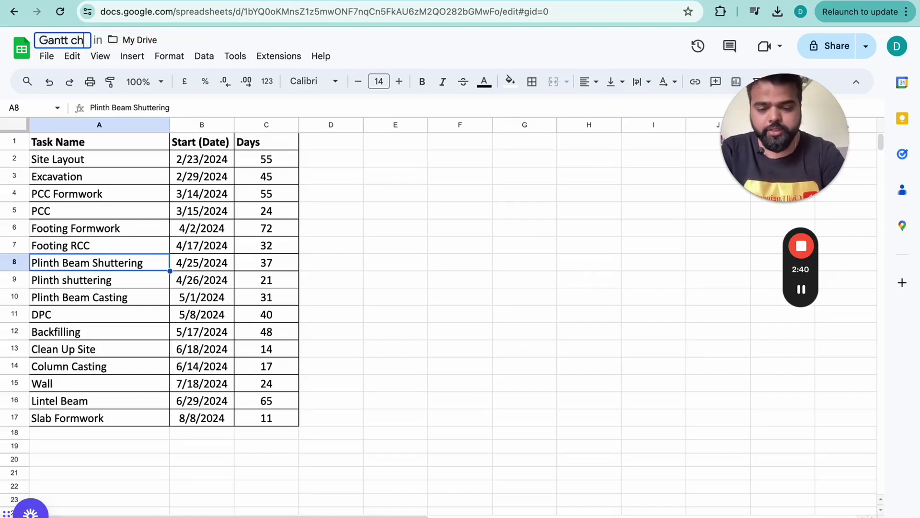
{"action": "type", "text": "art by Ci"}
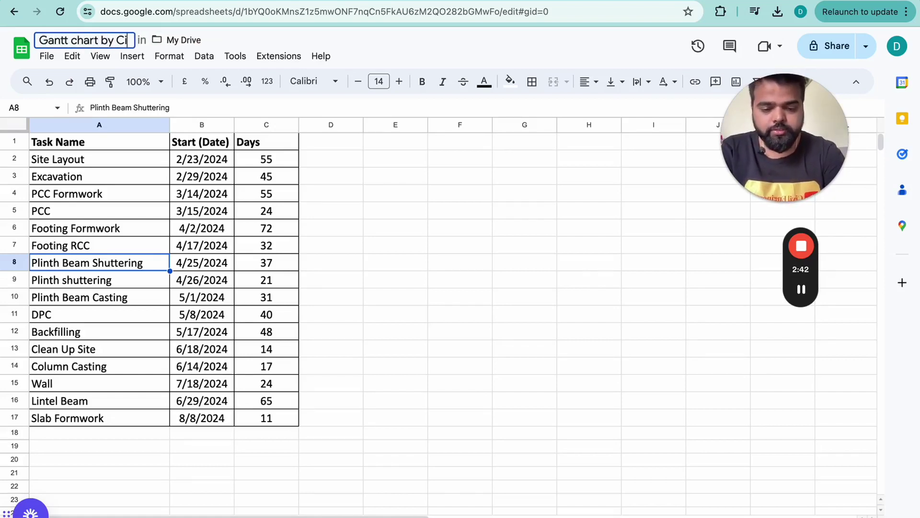
{"action": "type", "text": "vil enginee"}
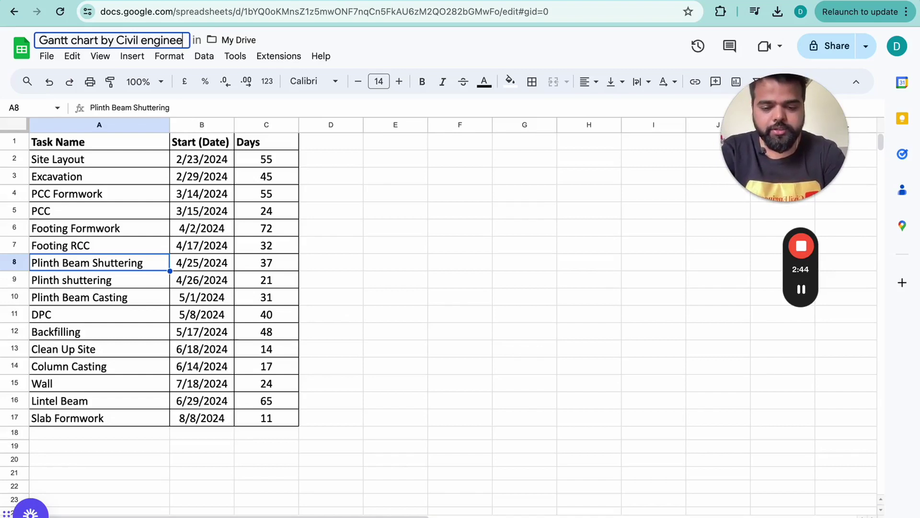
{"action": "type", "text": "r DK"}
{"action": "left_click", "coordinate": [401, 256]}
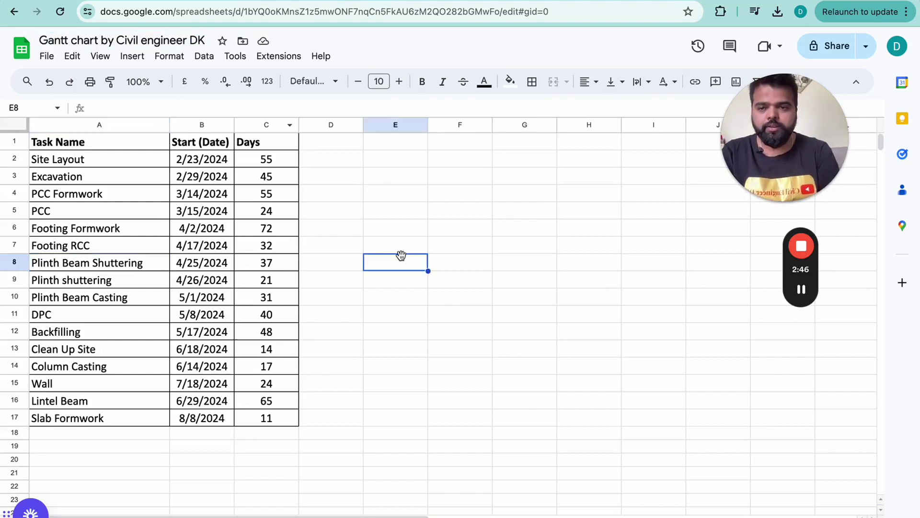
- Select the task table A1:C17 and insert a chart from it
{"action": "left_click", "coordinate": [59, 147]}
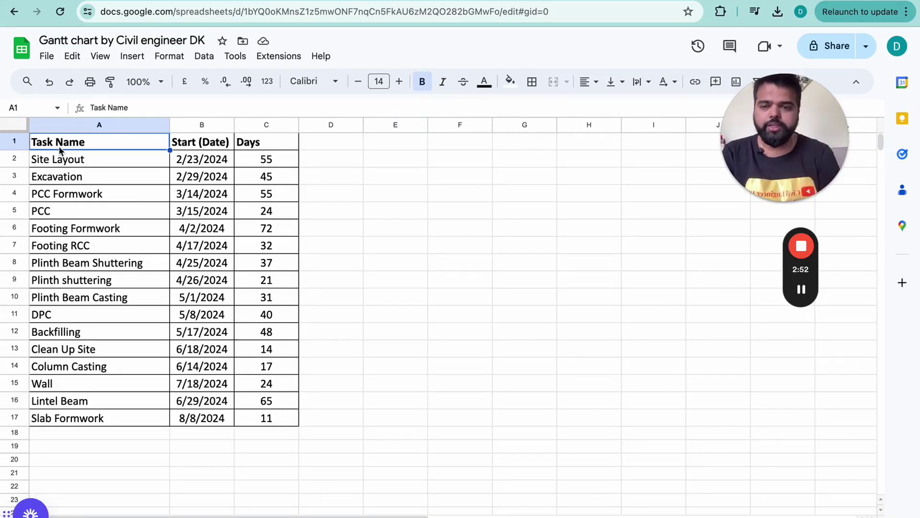
{"action": "left_click", "coordinate": [392, 254]}
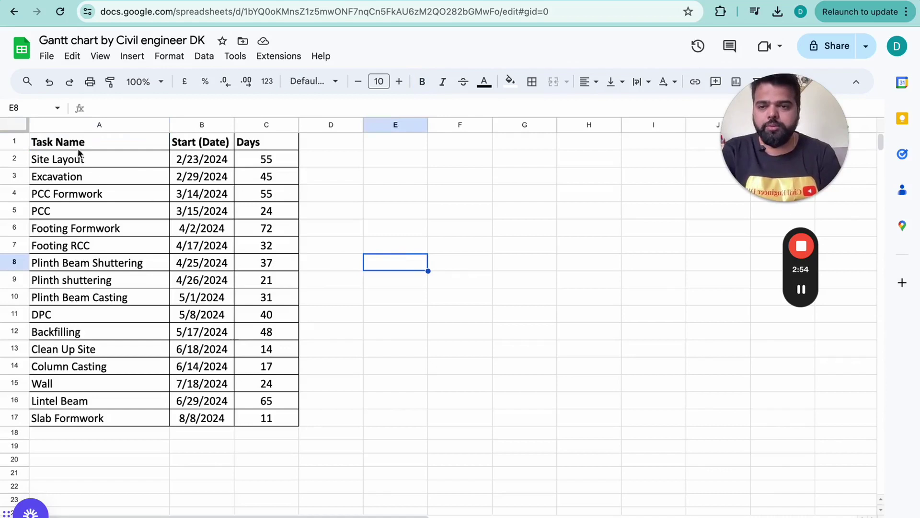
{"action": "mouse_move", "coordinate": [51, 144]}
{"action": "left_mouse_down"}
{"action": "mouse_move", "coordinate": [266, 176]}
{"action": "mouse_move", "coordinate": [266, 418]}
{"action": "left_mouse_up"}
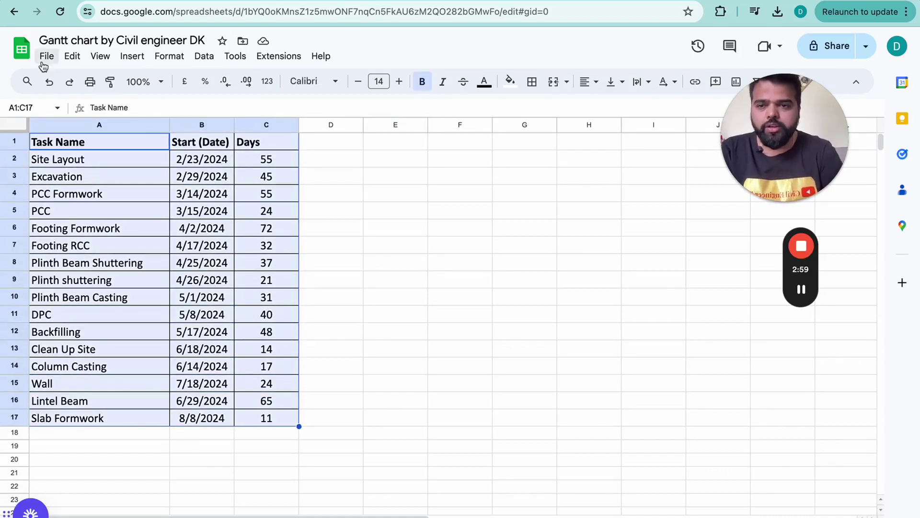
{"action": "left_click", "coordinate": [137, 57]}
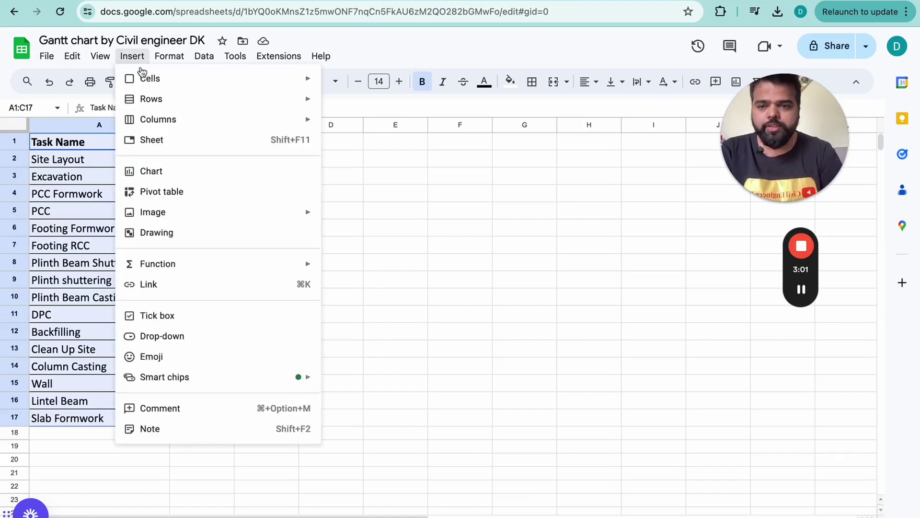
{"action": "left_click", "coordinate": [162, 174]}
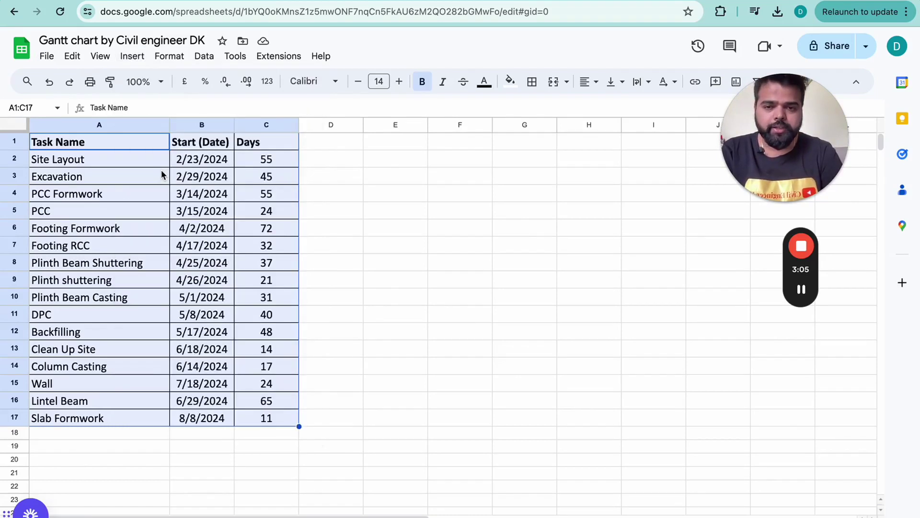
- Change the chart type to Stacked bar chart and move the chart beside the task table
{"action": "mouse_move", "coordinate": [773, 144]}
{"action": "left_mouse_down"}
{"action": "mouse_move", "coordinate": [214, 184]}
{"action": "mouse_move", "coordinate": [77, 431]}
{"action": "left_mouse_up"}
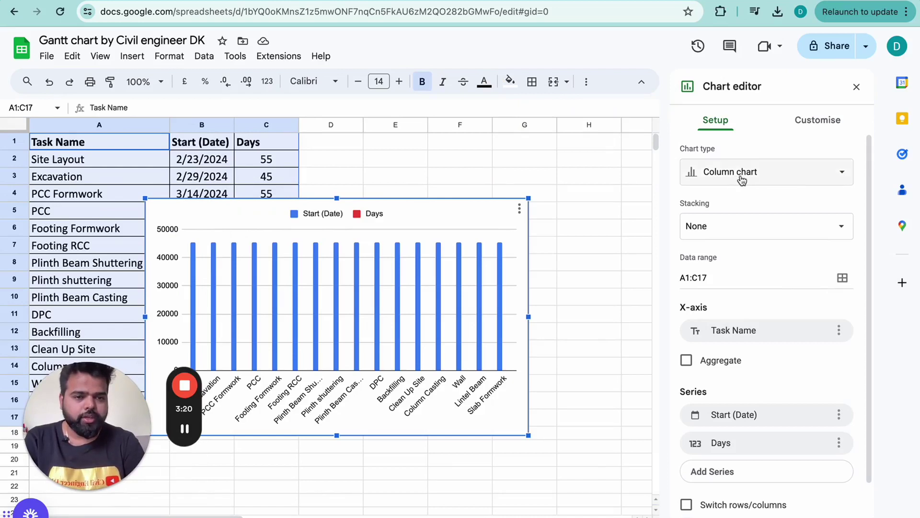
{"action": "left_click", "coordinate": [787, 179]}
{"action": "scroll", "coordinate": [780, 334], "scroll_direction": "down", "scroll_amount": 1}
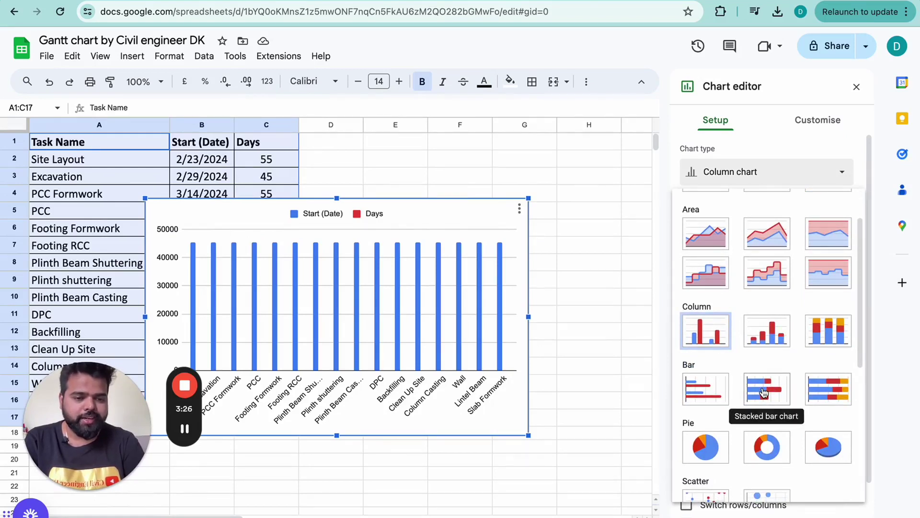
{"action": "left_click", "coordinate": [764, 393]}
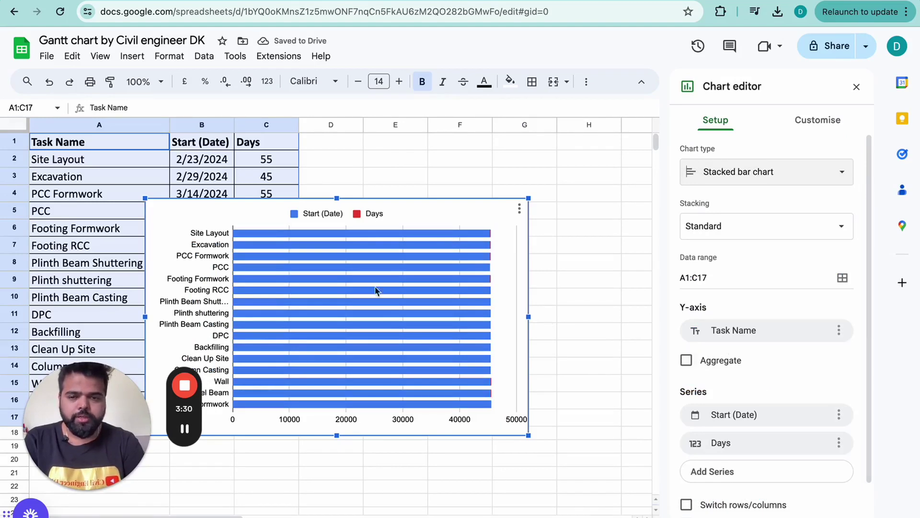
{"action": "key", "text": "Escape"}
{"action": "left_click_drag", "start_coordinate": [428, 288], "coordinate": [622, 247]}
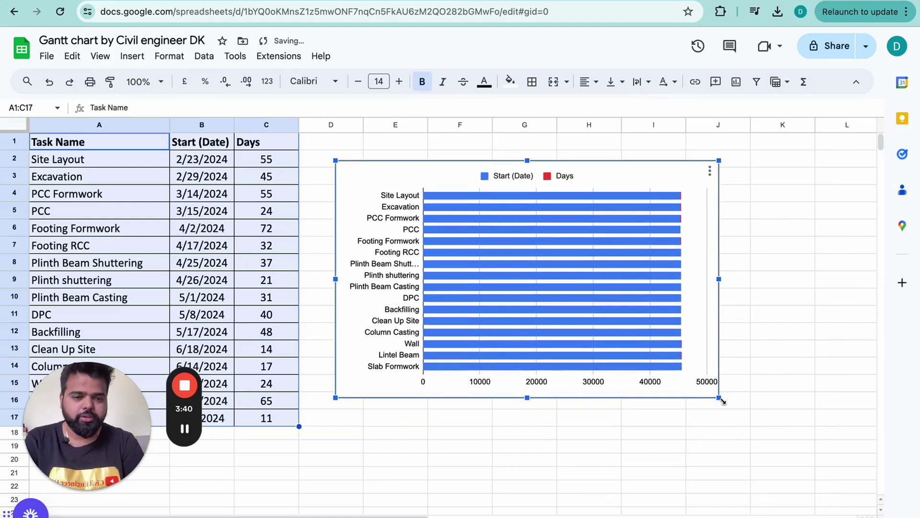
- Drag the stacked bar chart's bottom-right corner outward until it reaches column L
{"action": "left_click_drag", "start_coordinate": [719, 397], "coordinate": [843, 474]}
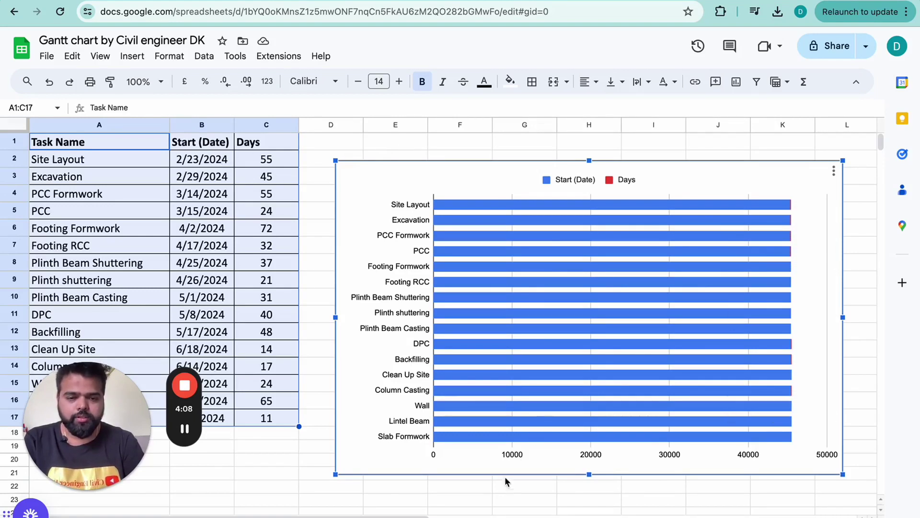
- Give the horizontal axis the '5 August 1930' custom date format so labels read like 30 December 1899
{"action": "double_click", "coordinate": [518, 458]}
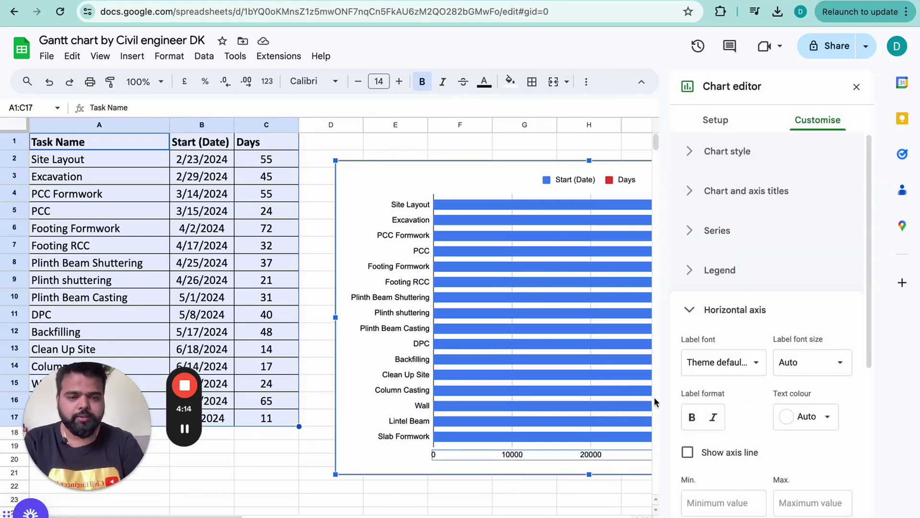
{"action": "scroll", "coordinate": [709, 360], "scroll_direction": "down", "scroll_amount": 1}
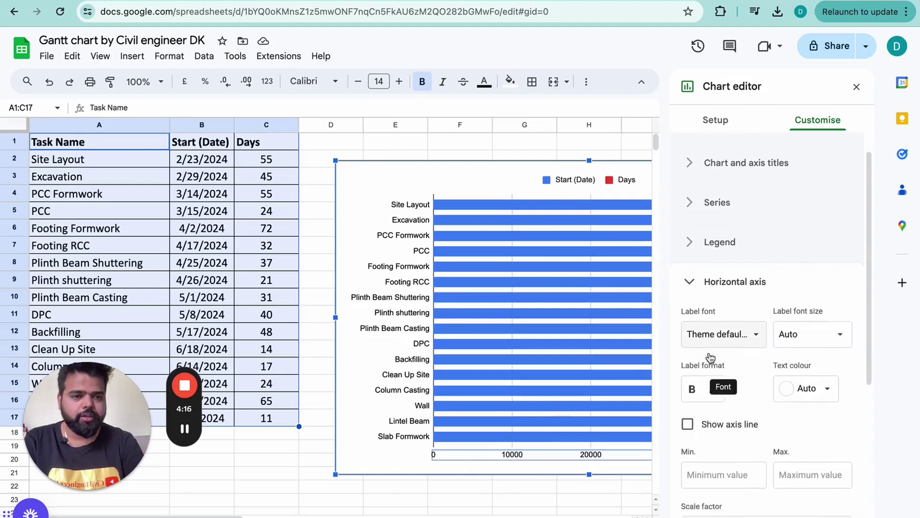
{"action": "scroll", "coordinate": [709, 357], "scroll_direction": "up", "scroll_amount": 1}
{"action": "scroll", "coordinate": [763, 158], "scroll_direction": "down", "scroll_amount": 3}
{"action": "scroll", "coordinate": [760, 308], "scroll_direction": "down", "scroll_amount": 2}
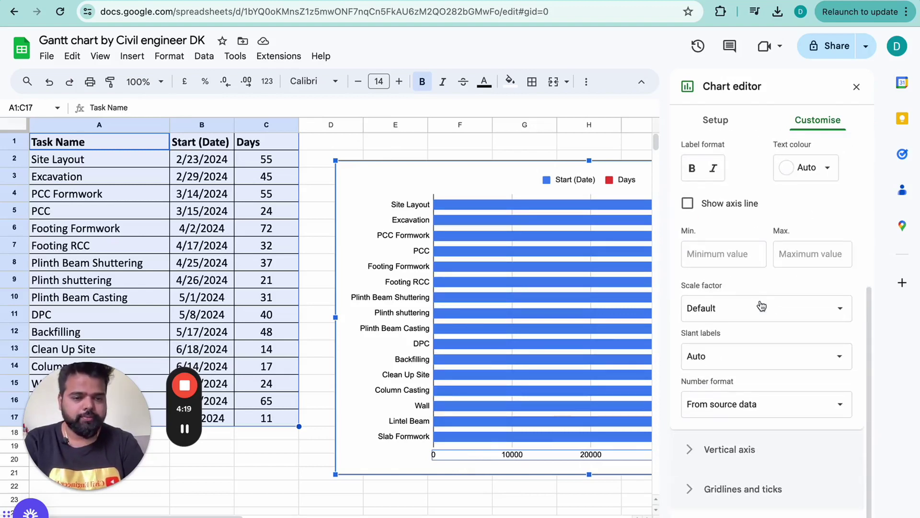
{"action": "left_click", "coordinate": [764, 413]}
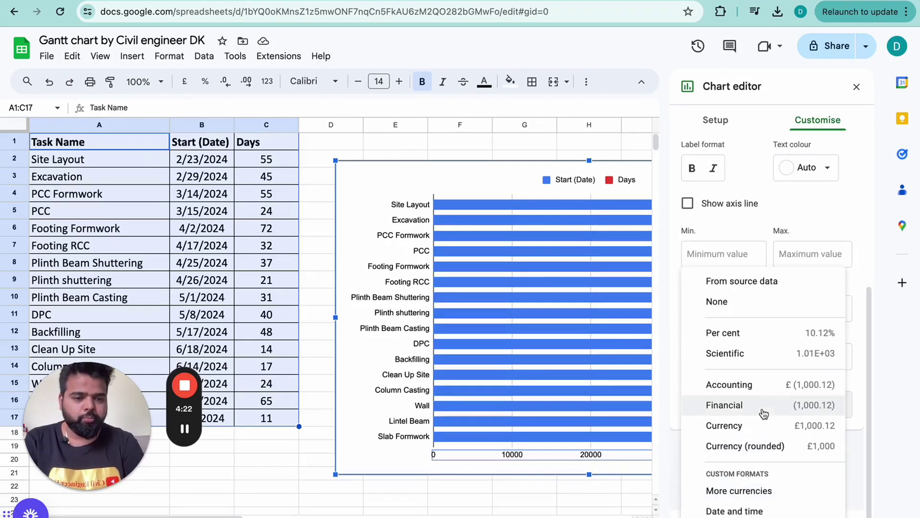
{"action": "left_click", "coordinate": [752, 511]}
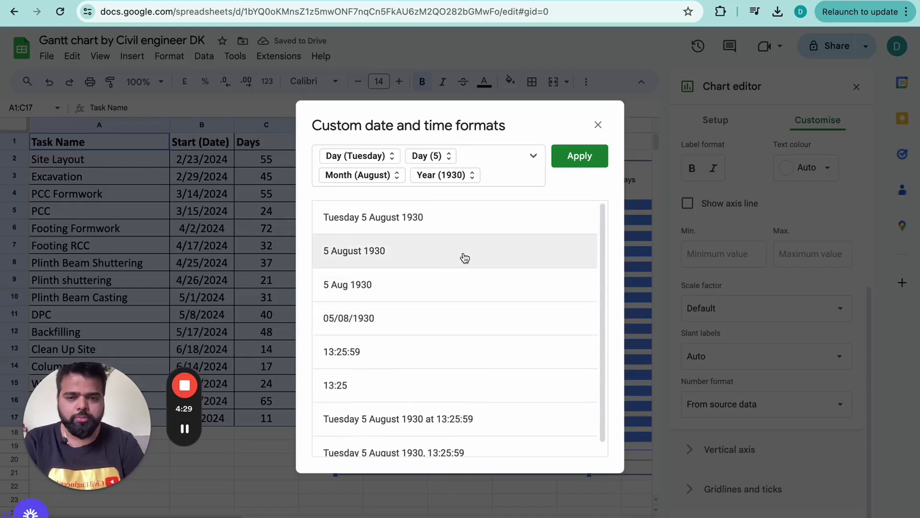
{"action": "left_click", "coordinate": [446, 257]}
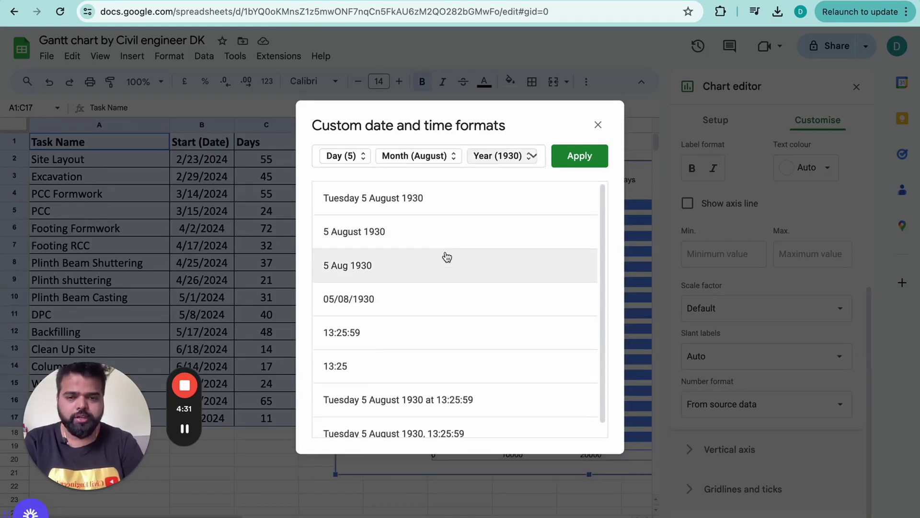
{"action": "left_click", "coordinate": [580, 157]}
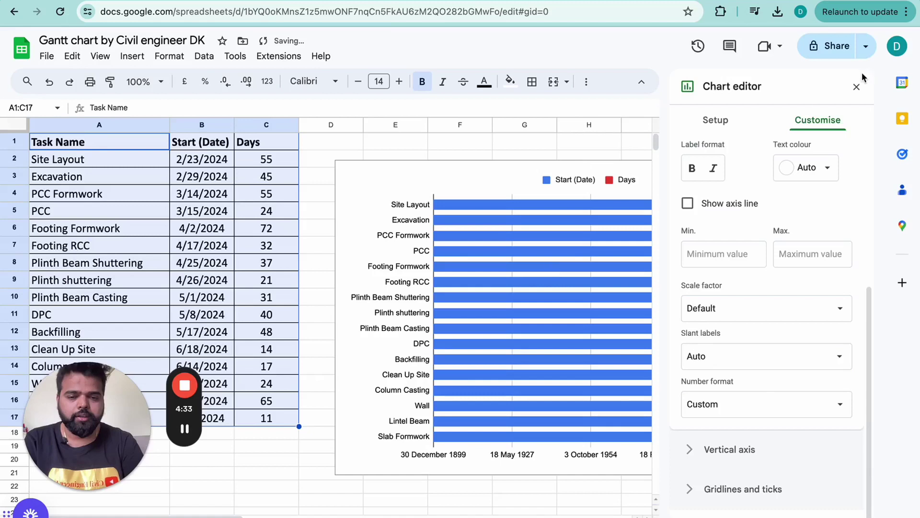
{"action": "left_click", "coordinate": [857, 87]}
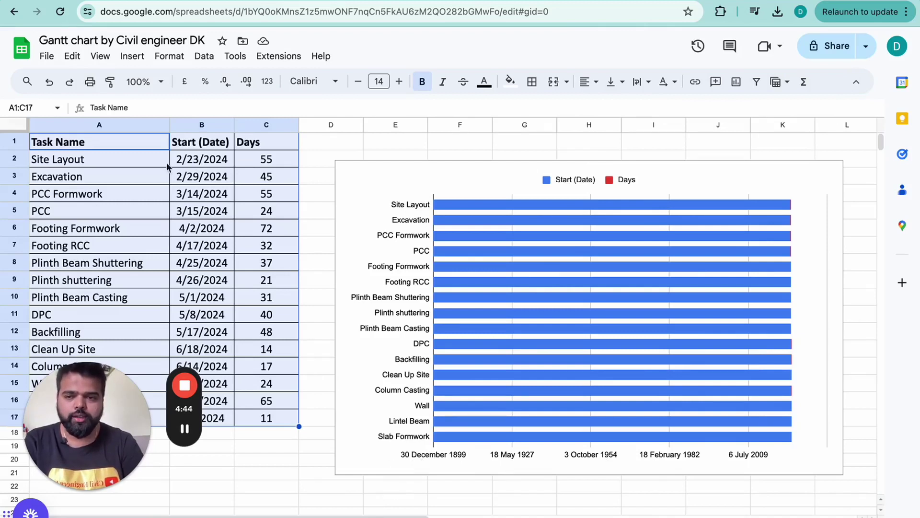
{"action": "left_click", "coordinate": [110, 158]}
{"action": "key", "text": "Right"}
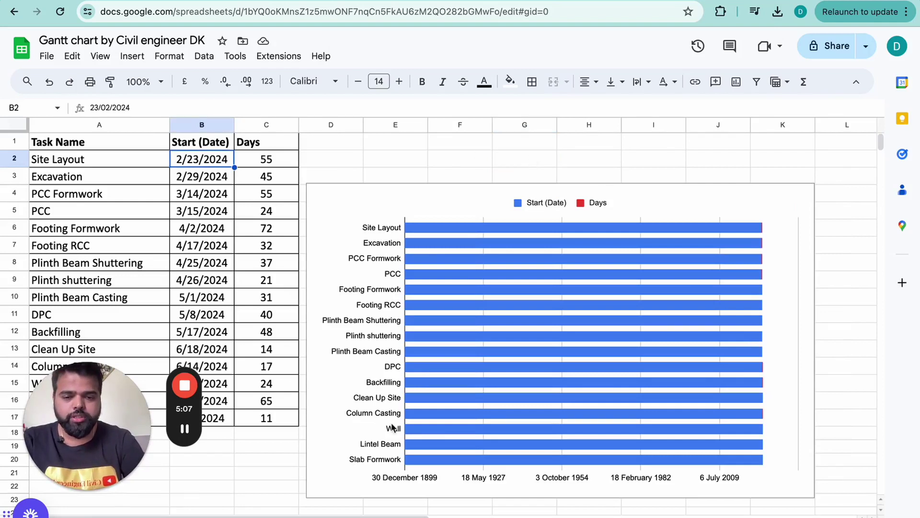
- Enter the date 2 February 2024 in cell G2
{"action": "left_click", "coordinate": [524, 162]}
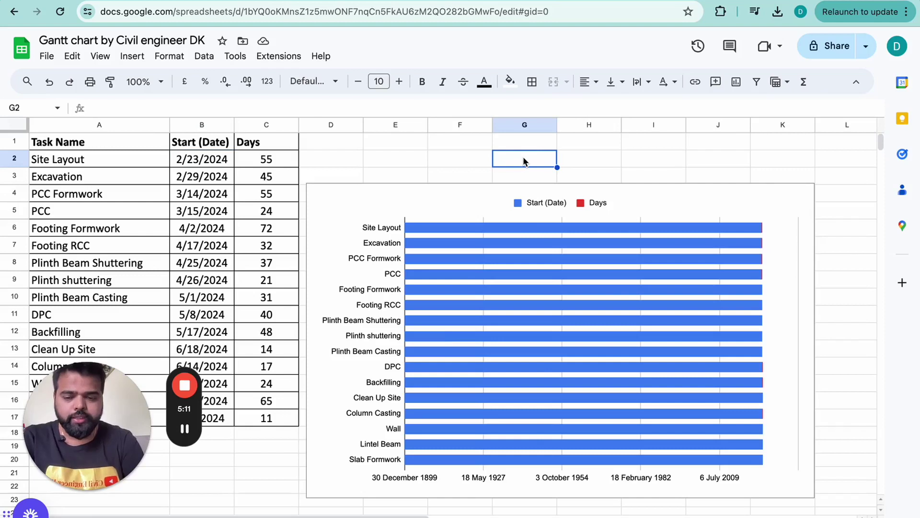
{"action": "type", "text": "2 f"}
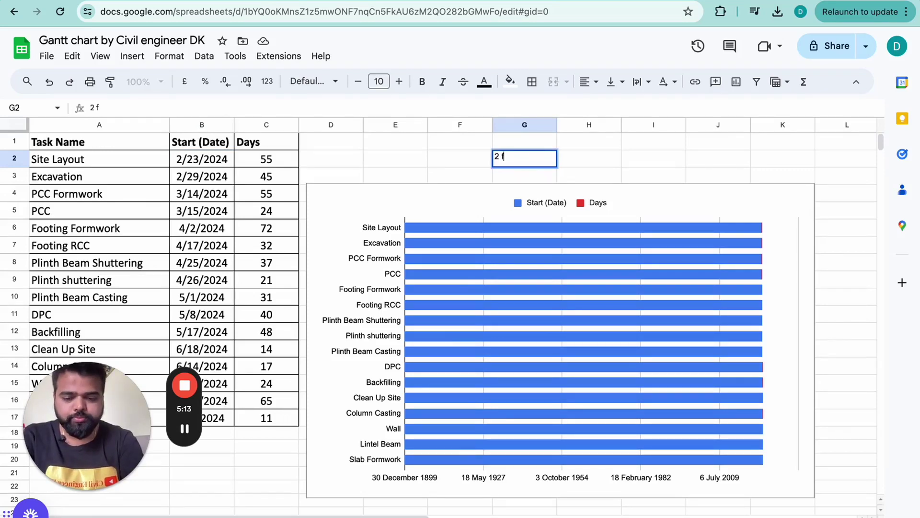
{"action": "type", "text": "ebruary"}
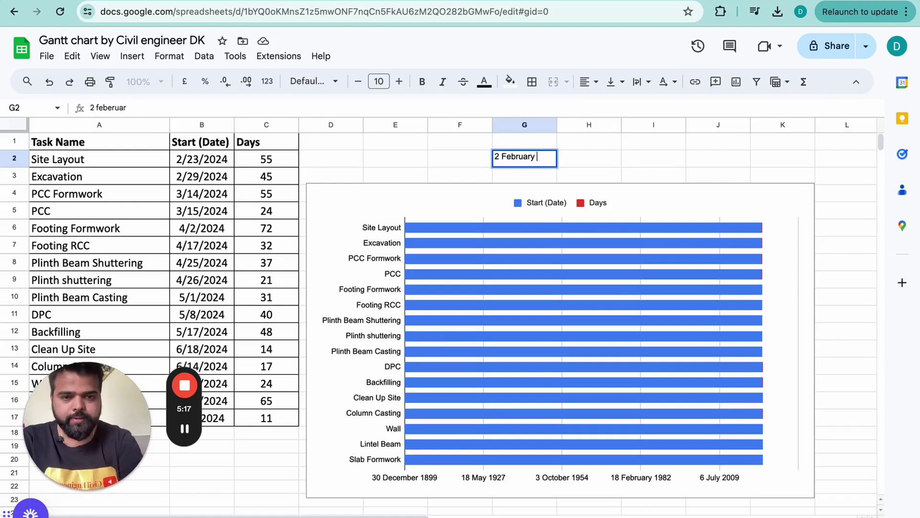
{"action": "type", "text": " 202"}
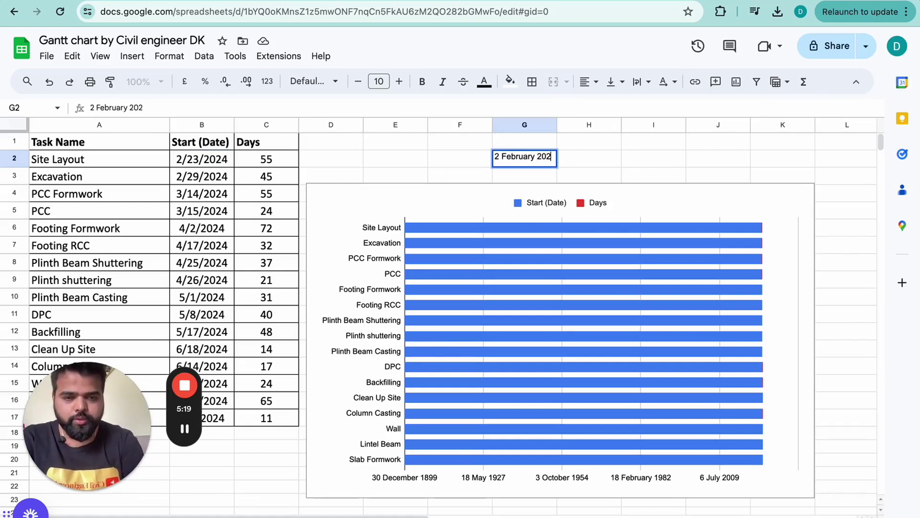
{"action": "type", "text": "4"}
{"action": "left_click", "coordinate": [647, 144]}
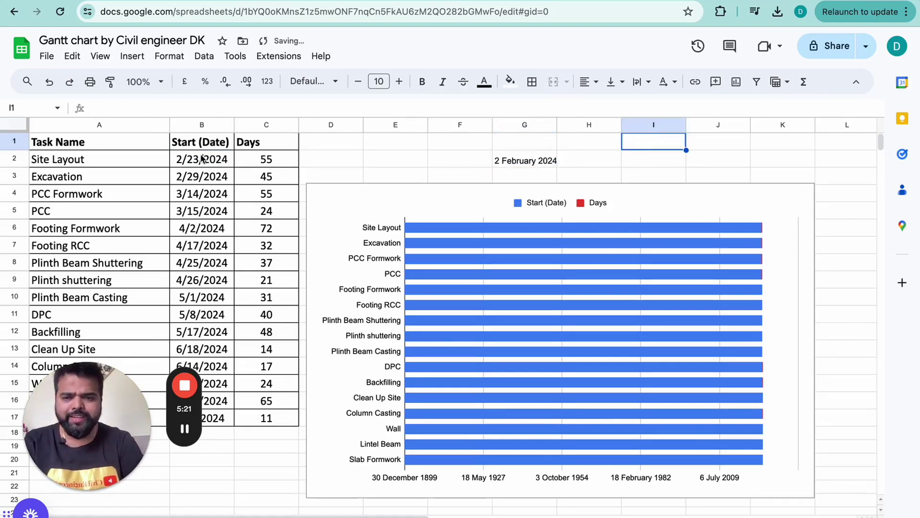
- Switch G2 to Automatic number format so it shows the serial number 45324
{"action": "left_click", "coordinate": [545, 161]}
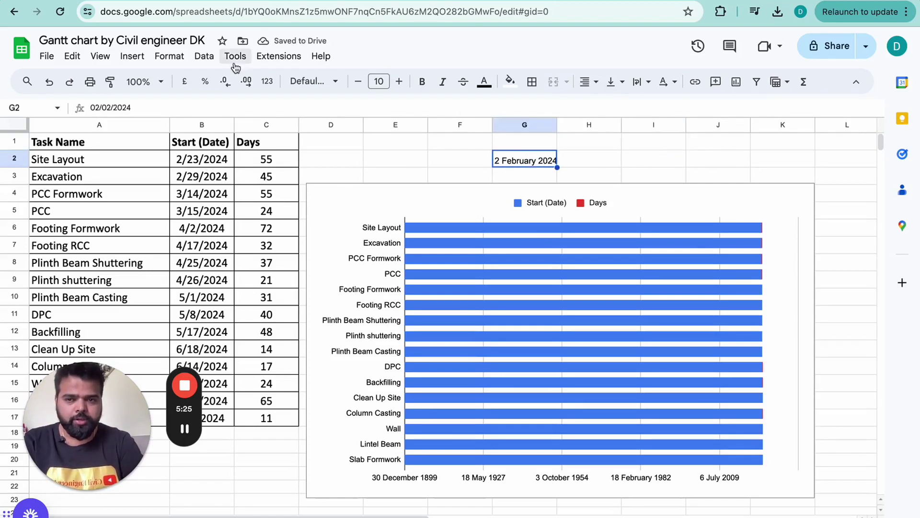
{"action": "left_click", "coordinate": [169, 61]}
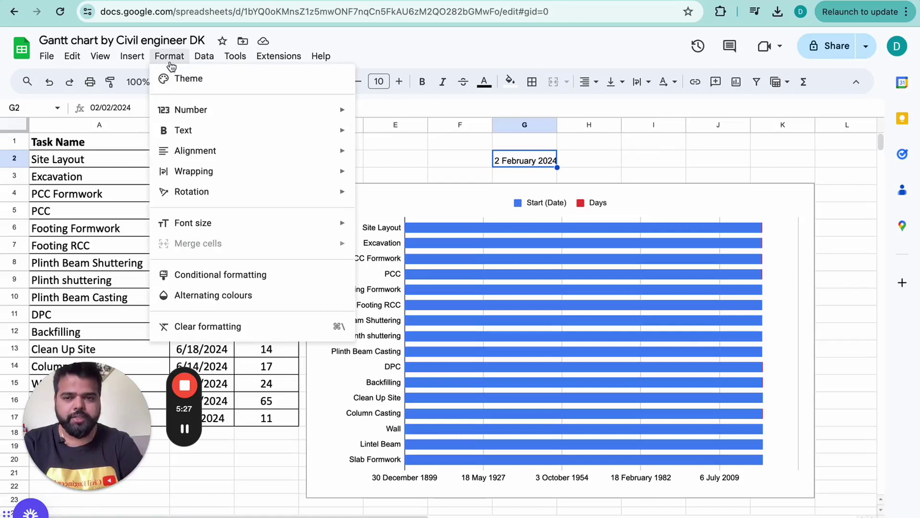
{"action": "mouse_move", "coordinate": [216, 109]}
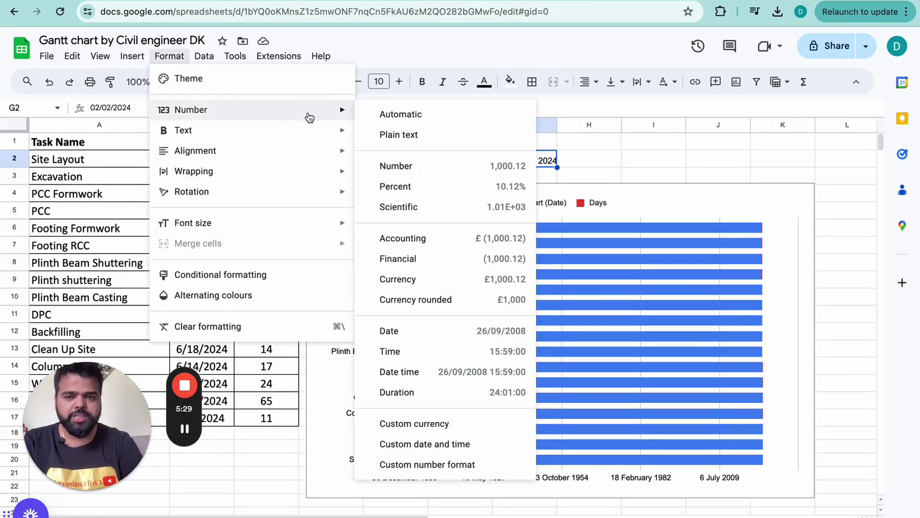
{"action": "left_click", "coordinate": [400, 116]}
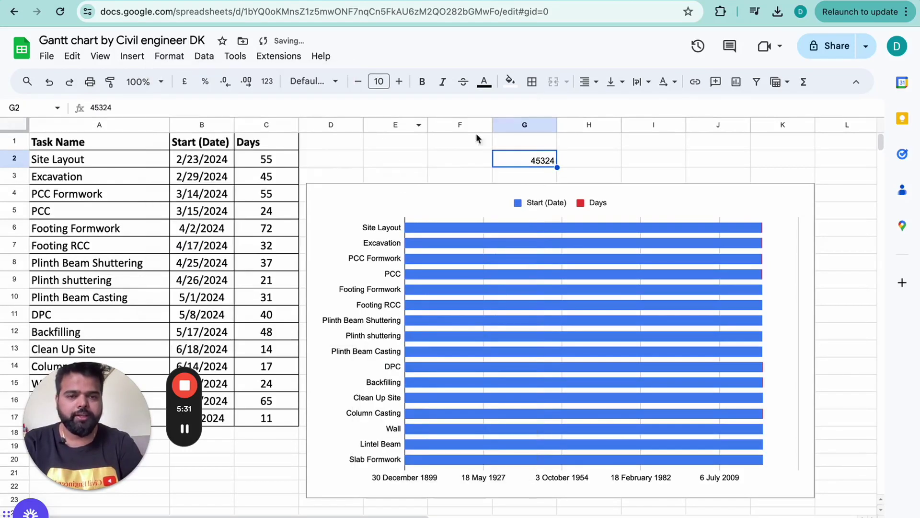
{"action": "left_click", "coordinate": [619, 158]}
- Copy 45324 from G2 and drag the chart up to start at row 1
{"action": "left_click", "coordinate": [533, 163]}
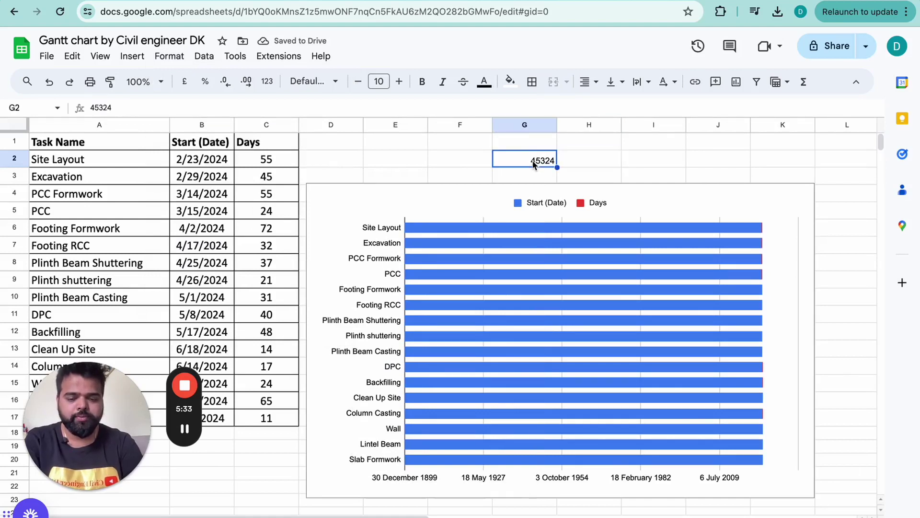
{"action": "key", "text": "ctrl+c"}
{"action": "left_click", "coordinate": [479, 199]}
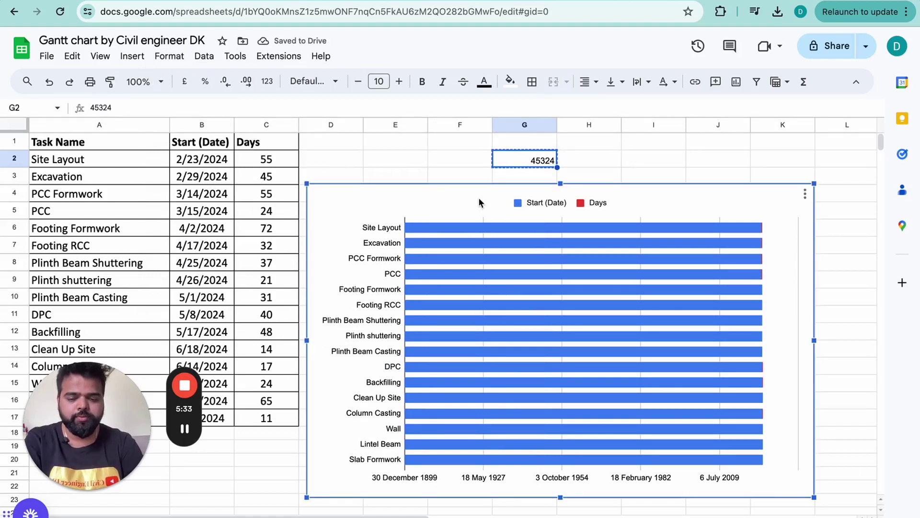
{"action": "left_click_drag", "start_coordinate": [479, 197], "coordinate": [475, 151]}
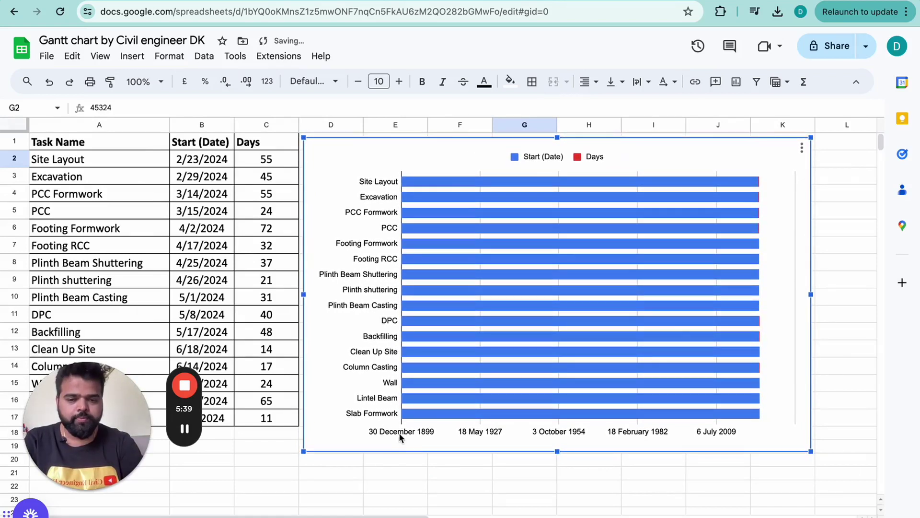
- Set the horizontal axis Min. to 45324 so the timeline starts in January 2024
{"action": "double_click", "coordinate": [399, 432]}
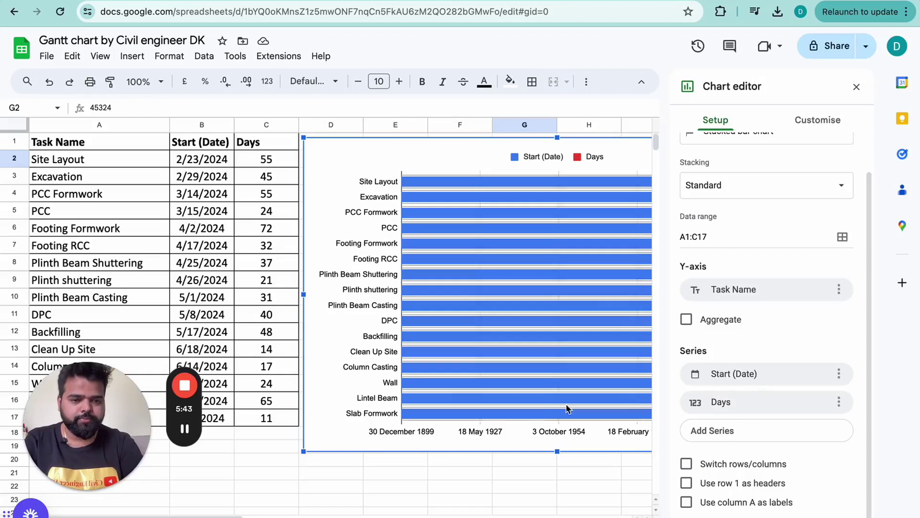
{"action": "left_click", "coordinate": [425, 433]}
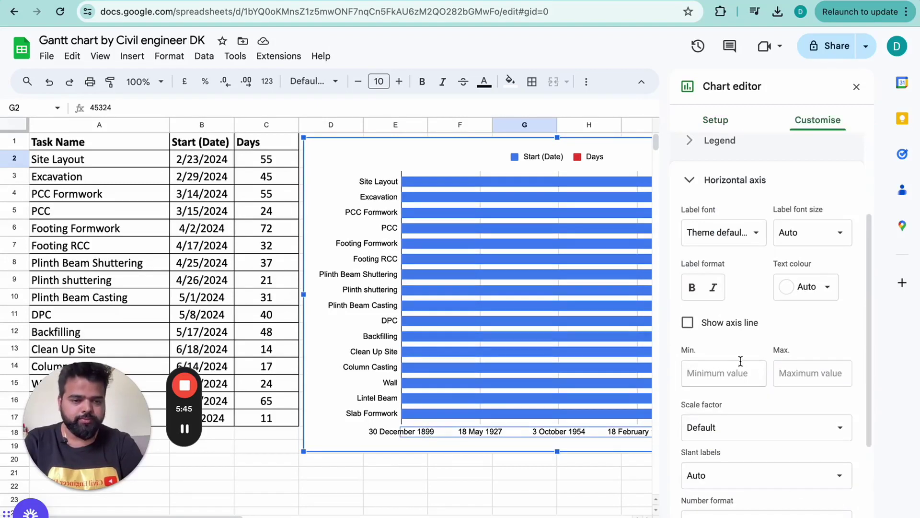
{"action": "scroll", "coordinate": [734, 378], "scroll_direction": "down", "scroll_amount": 1}
{"action": "scroll", "coordinate": [721, 384], "scroll_direction": "up", "scroll_amount": 3}
{"action": "scroll", "coordinate": [757, 307], "scroll_direction": "down", "scroll_amount": 4}
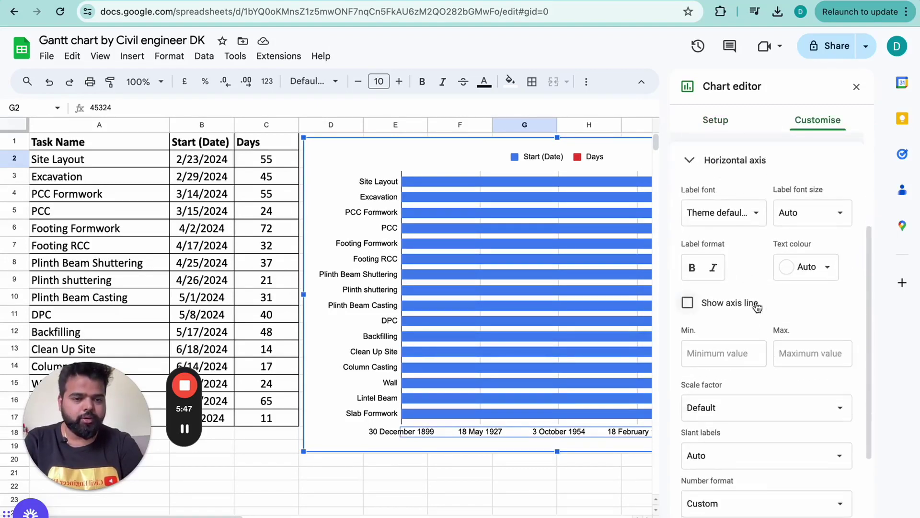
{"action": "scroll", "coordinate": [758, 305], "scroll_direction": "up", "scroll_amount": 3}
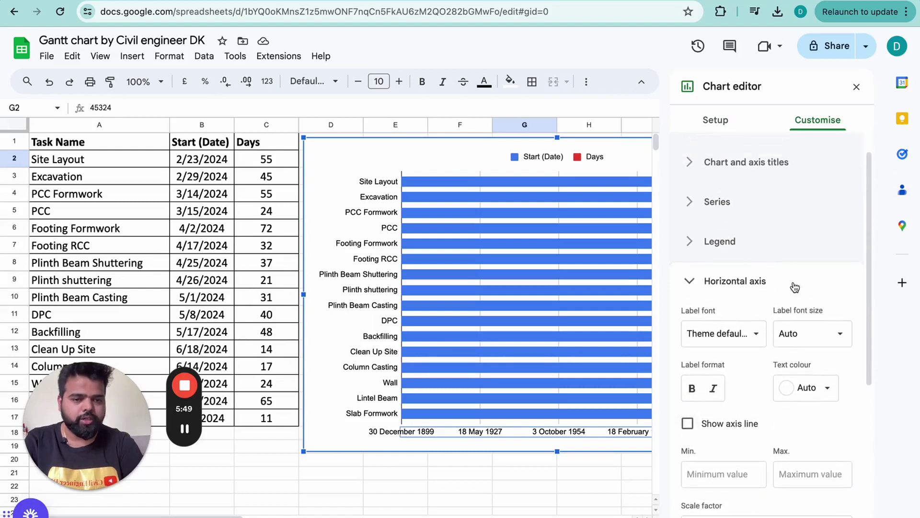
{"action": "scroll", "coordinate": [796, 288], "scroll_direction": "down", "scroll_amount": 2}
{"action": "scroll", "coordinate": [796, 288], "scroll_direction": "down", "scroll_amount": 3}
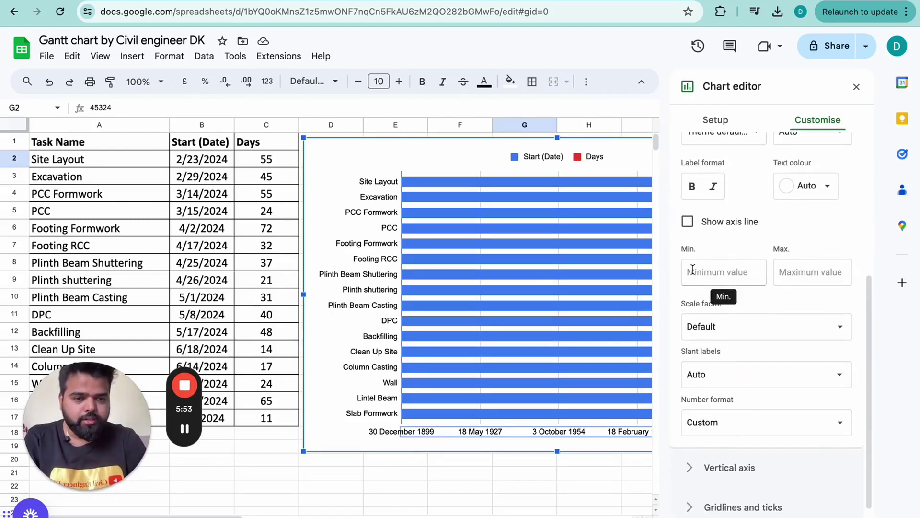
{"action": "left_click", "coordinate": [707, 269]}
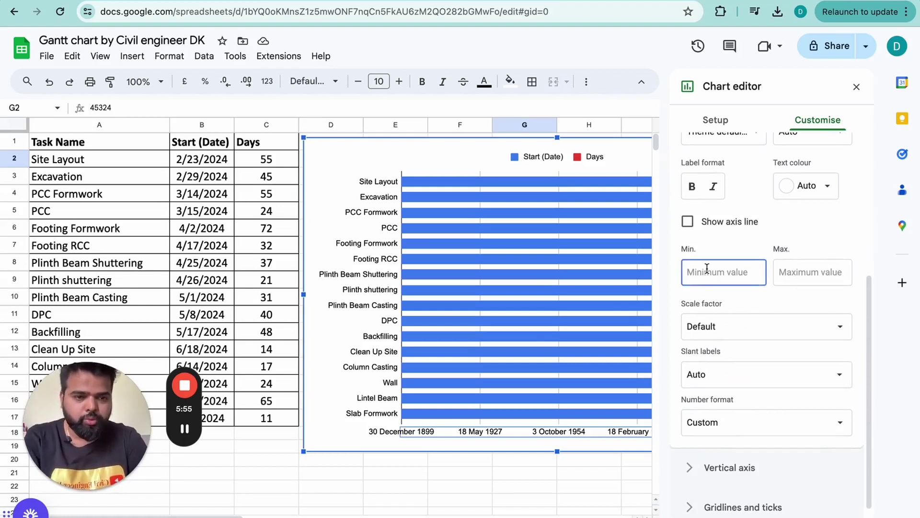
{"action": "type", "text": "45324"}
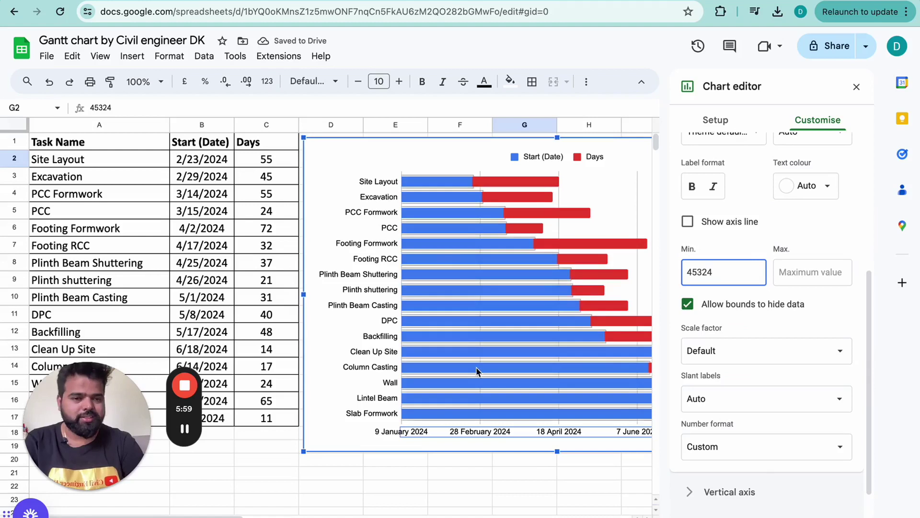
{"action": "left_click", "coordinate": [855, 90]}
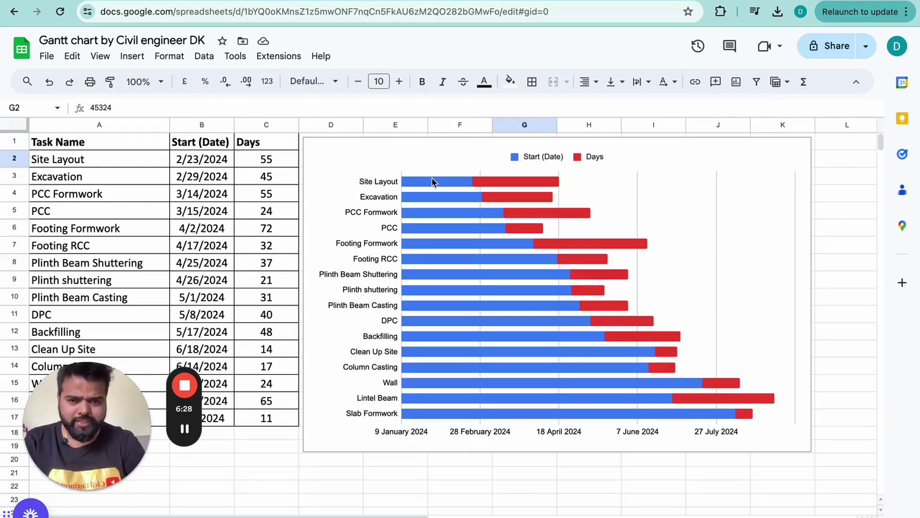
- Bring up the Series fill settings for the blue Start (Date) bars in the Chart editor
{"action": "left_click", "coordinate": [435, 181]}
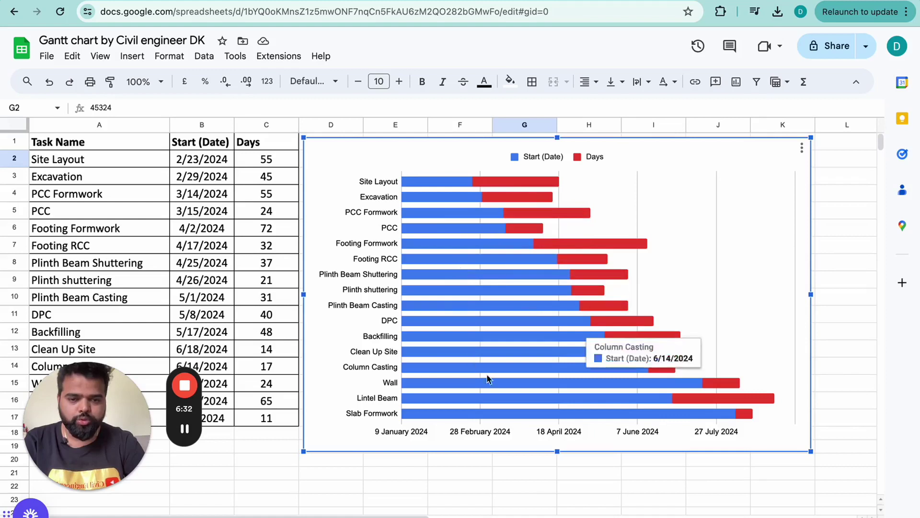
{"action": "mouse_move", "coordinate": [435, 181]}
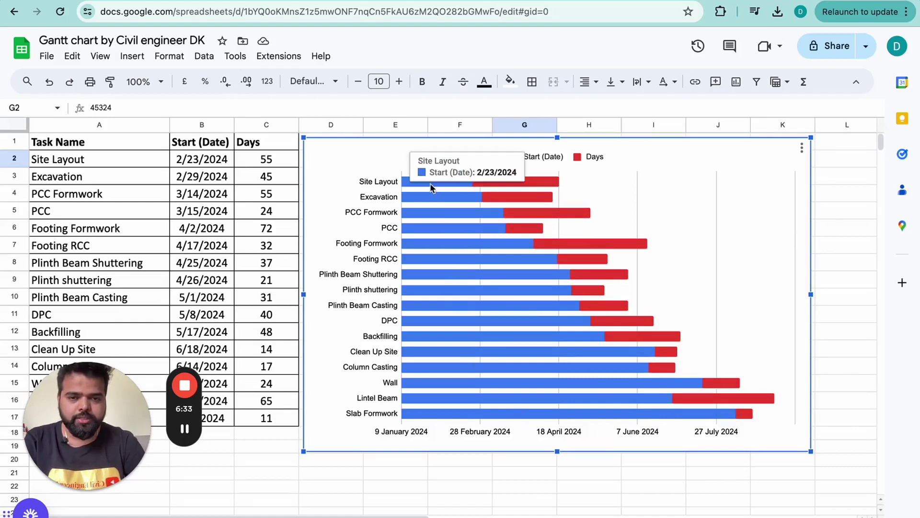
{"action": "double_click", "coordinate": [431, 187]}
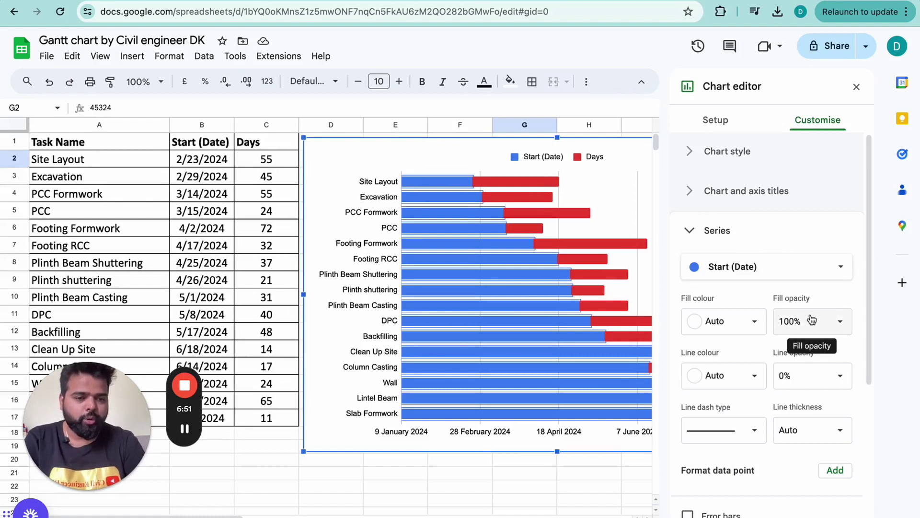
- Set the Start (Date) series fill opacity to 0%, hiding those bars
{"action": "left_click", "coordinate": [837, 322]}
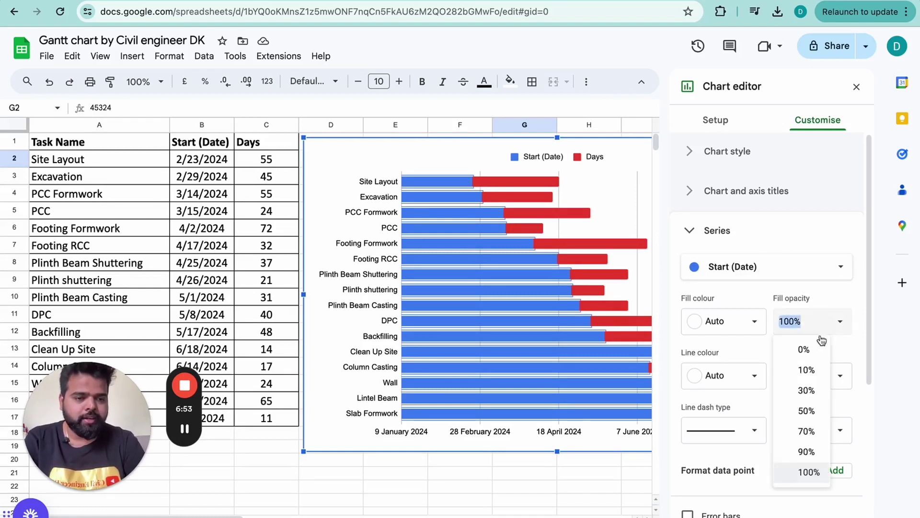
{"action": "left_click", "coordinate": [807, 350]}
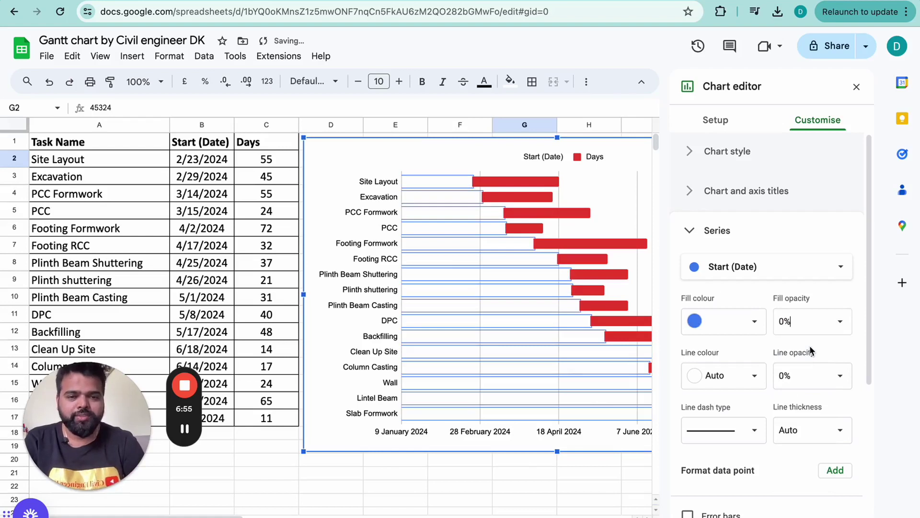
{"action": "left_click", "coordinate": [562, 477]}
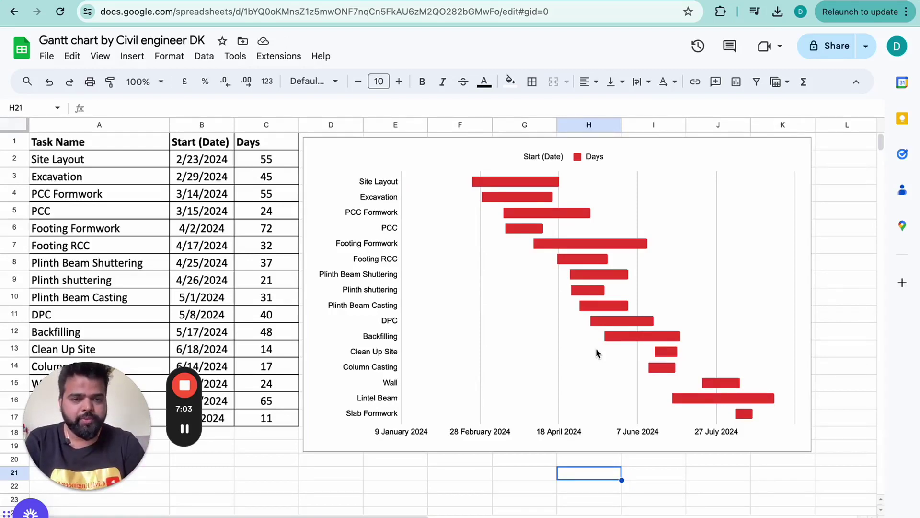
- Untick Major gridlines for the horizontal axis so the chart has no vertical gridlines
{"action": "left_click", "coordinate": [717, 228]}
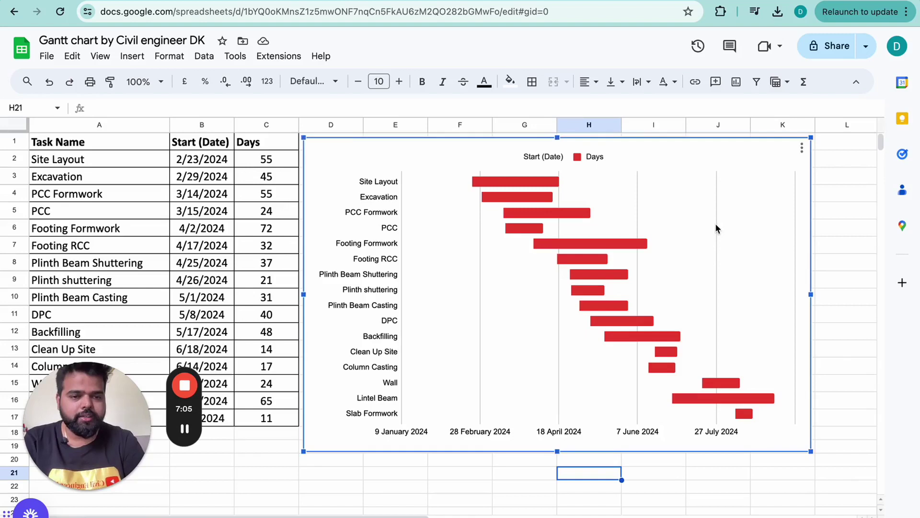
{"action": "double_click", "coordinate": [715, 223]}
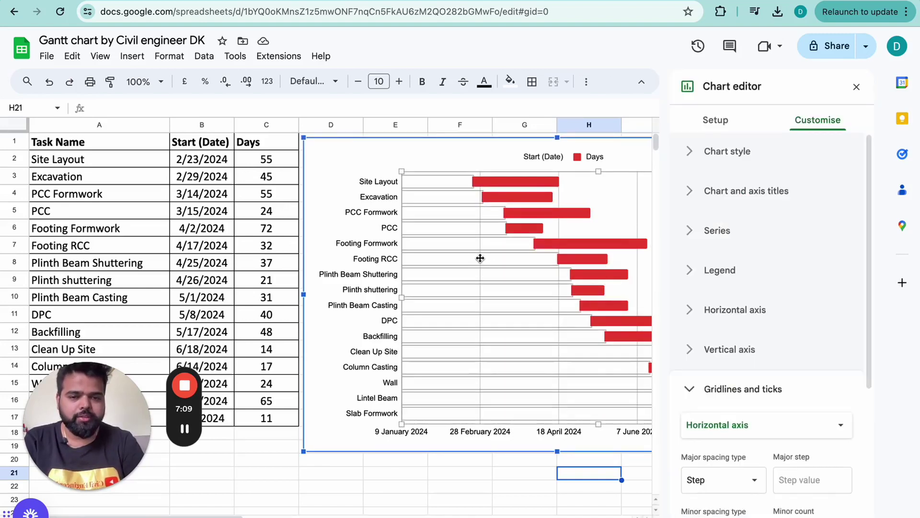
{"action": "left_click", "coordinate": [638, 201]}
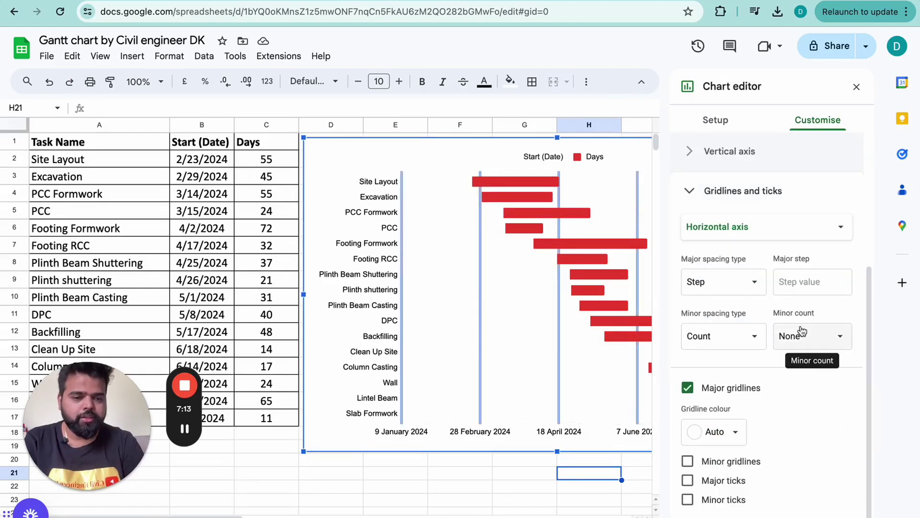
{"action": "left_click", "coordinate": [688, 390]}
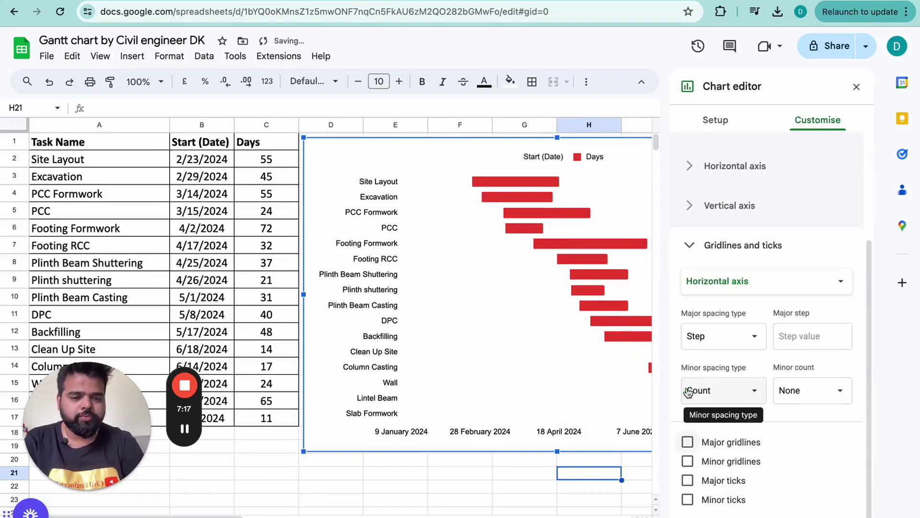
{"action": "left_click", "coordinate": [526, 485]}
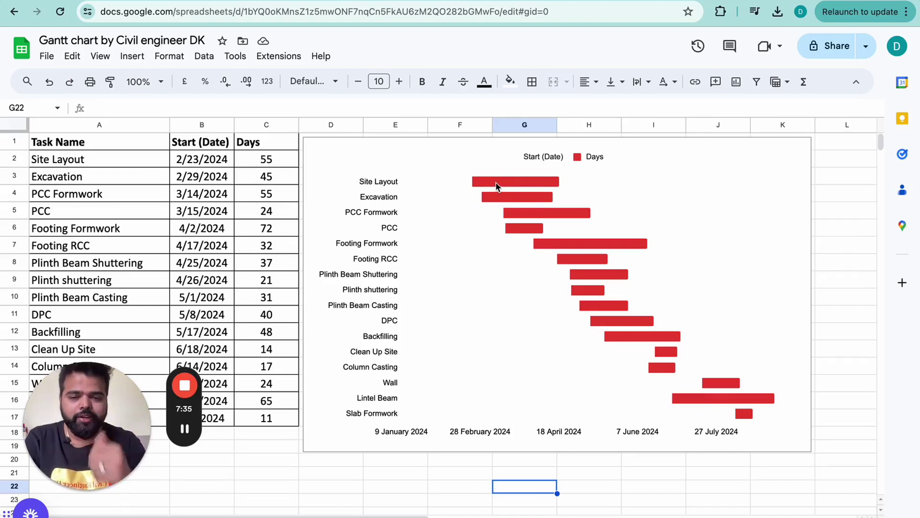
{"action": "left_click", "coordinate": [447, 190]}
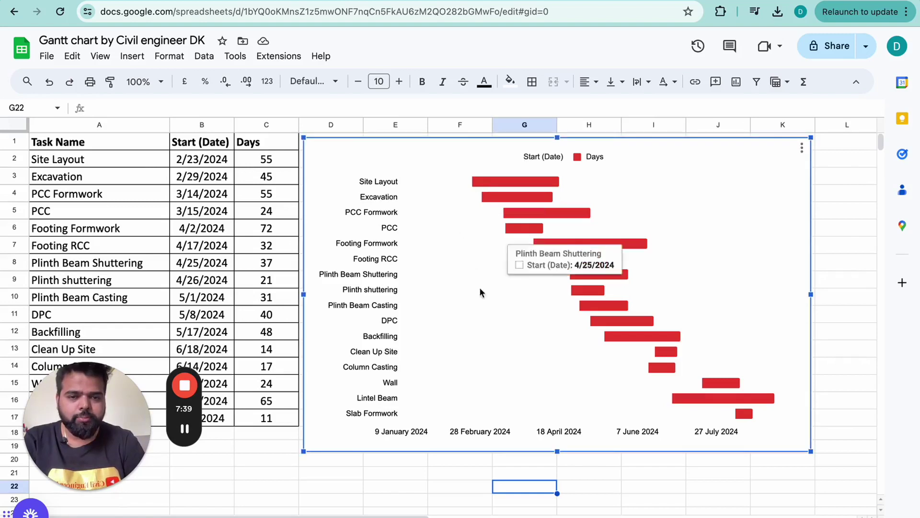
- Tick Data labels for the Start (Date) series so bars show dates like 2/23/2024
{"action": "double_click", "coordinate": [449, 179]}
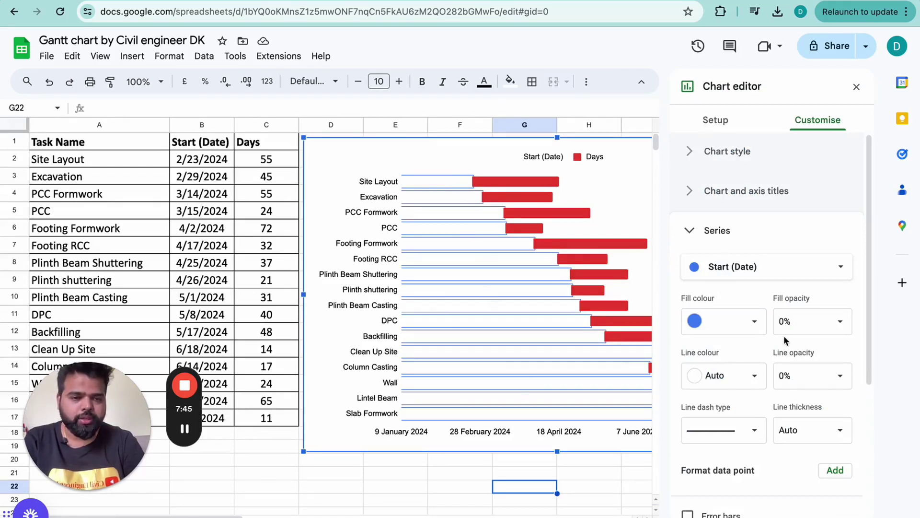
{"action": "scroll", "coordinate": [785, 340], "scroll_direction": "down", "scroll_amount": 2}
{"action": "scroll", "coordinate": [784, 339], "scroll_direction": "down", "scroll_amount": 3}
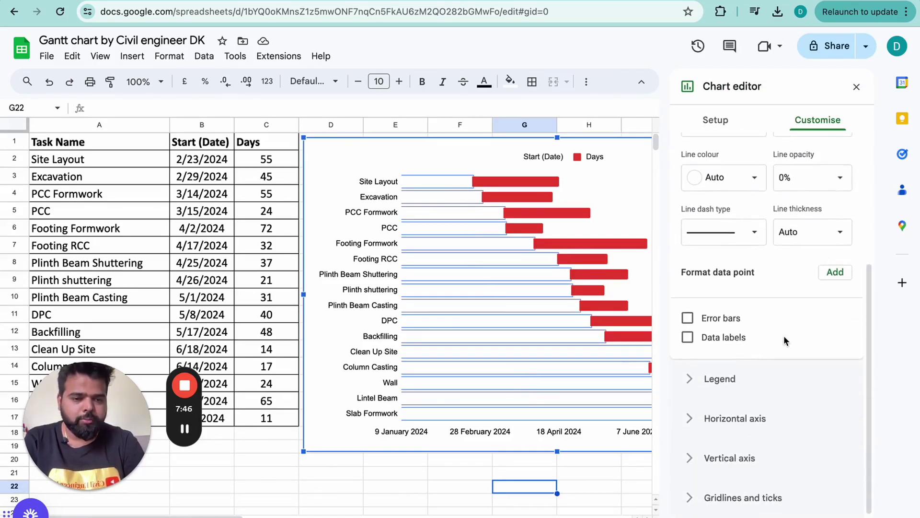
{"action": "left_click", "coordinate": [688, 332]}
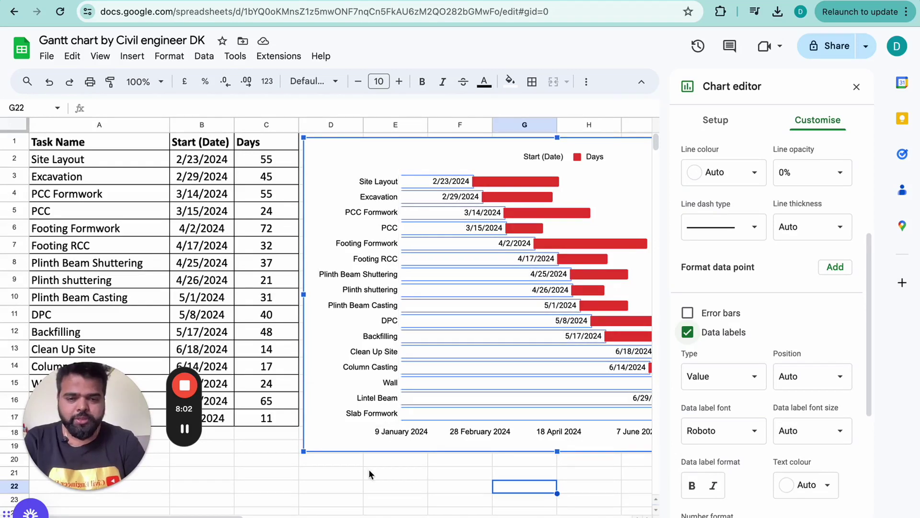
{"action": "left_click", "coordinate": [370, 501]}
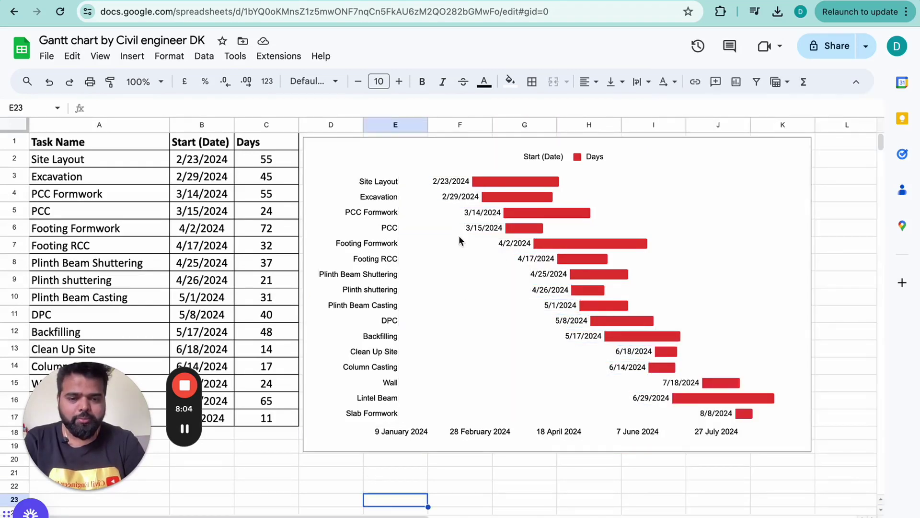
- Format start-date labels with the '5 Aug 1930' preset minus the year, giving '23 Feb'
{"action": "double_click", "coordinate": [453, 183]}
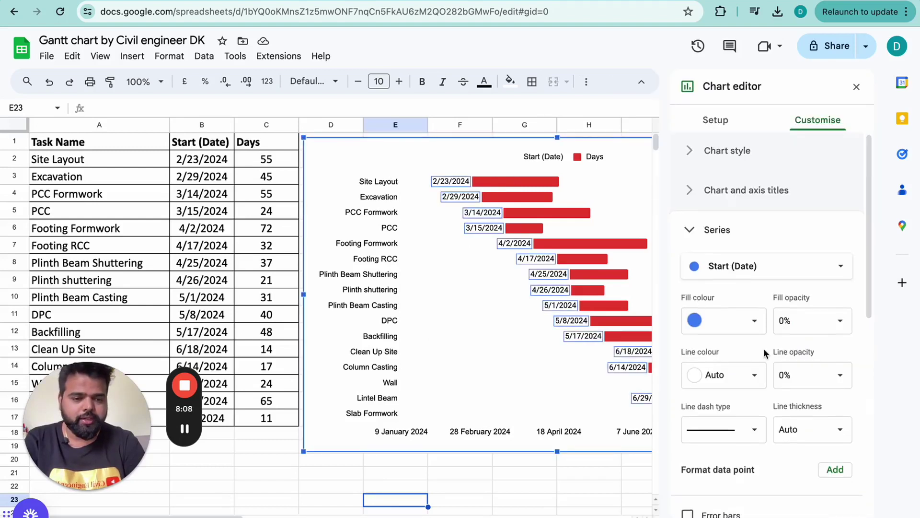
{"action": "scroll", "coordinate": [764, 351], "scroll_direction": "down", "scroll_amount": 3}
{"action": "scroll", "coordinate": [764, 353], "scroll_direction": "down", "scroll_amount": 2}
{"action": "left_click", "coordinate": [766, 426]}
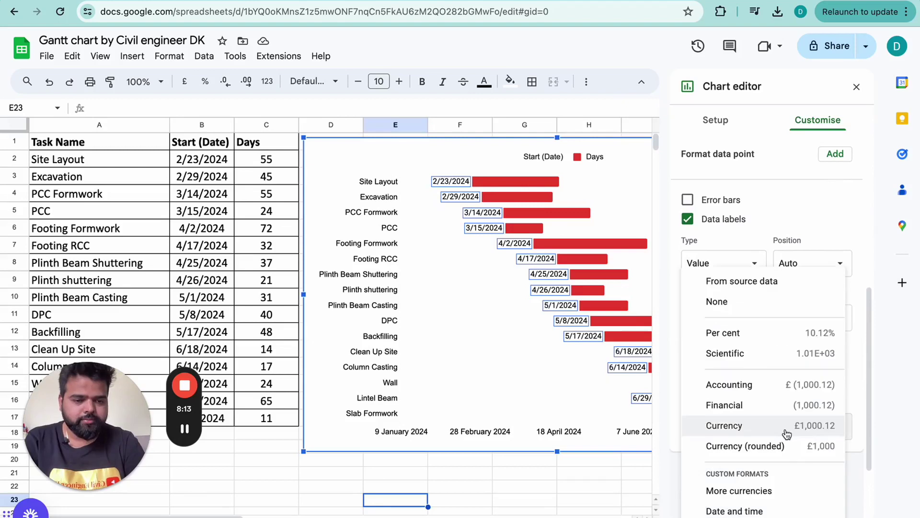
{"action": "left_click", "coordinate": [746, 509]}
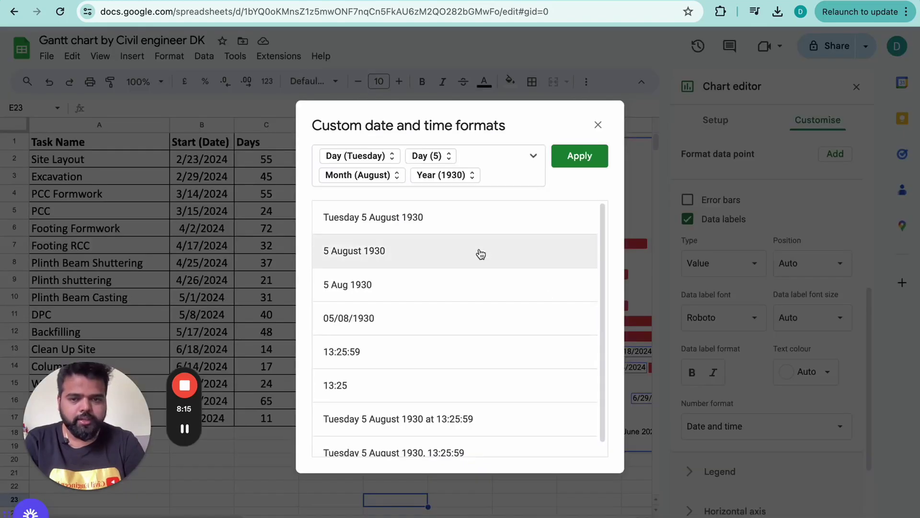
{"action": "left_click", "coordinate": [422, 281]}
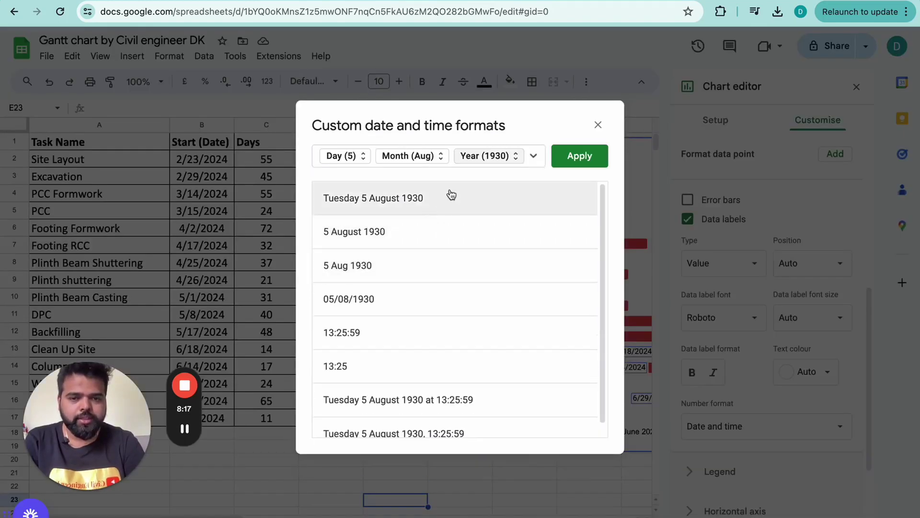
{"action": "left_click", "coordinate": [489, 161]}
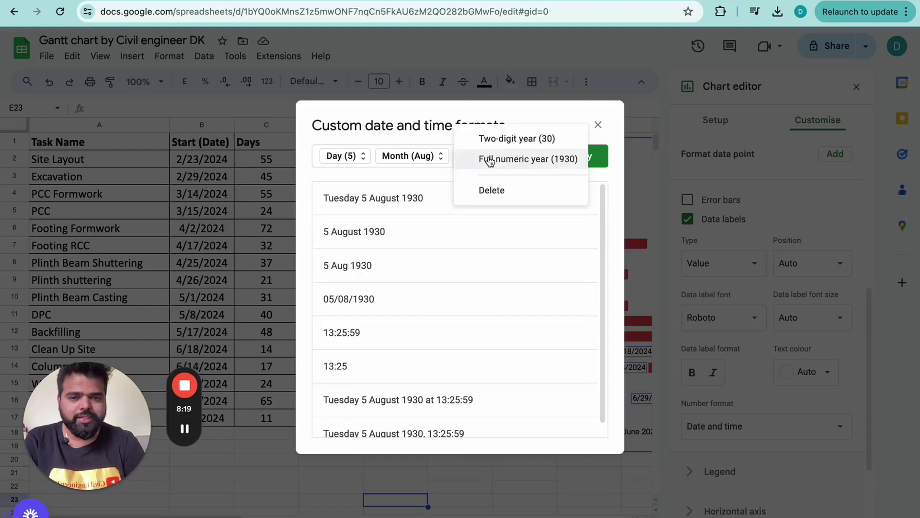
{"action": "left_click", "coordinate": [492, 191]}
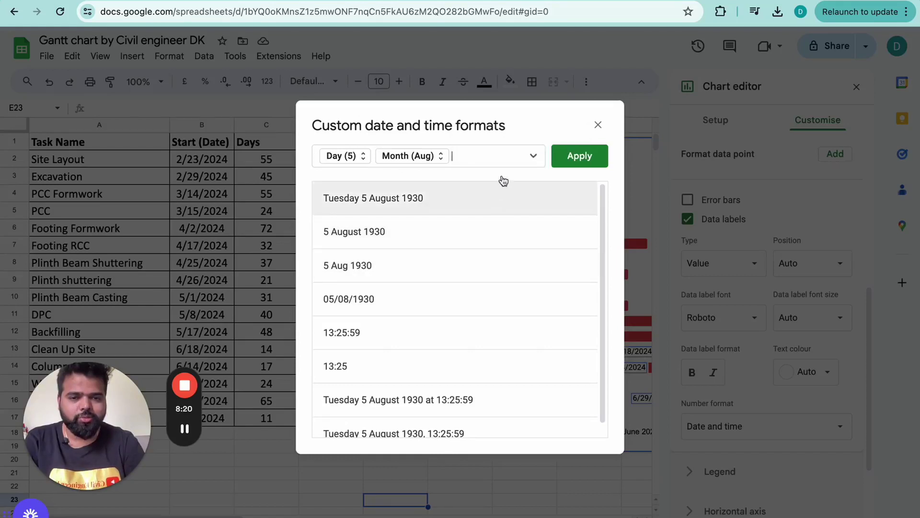
{"action": "left_click", "coordinate": [582, 155]}
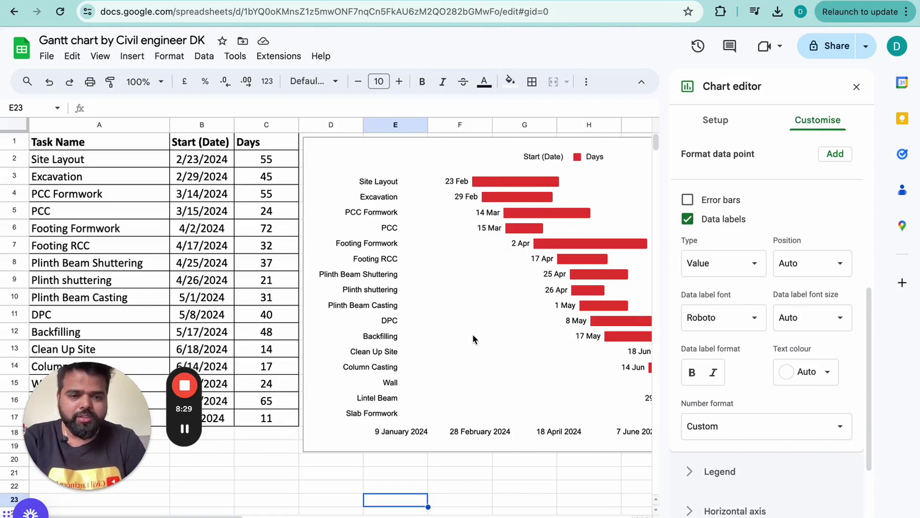
{"action": "left_click", "coordinate": [521, 182]}
- Select the Days series and tick Data labels to show durations like 55 and 45
{"action": "left_click", "coordinate": [536, 183]}
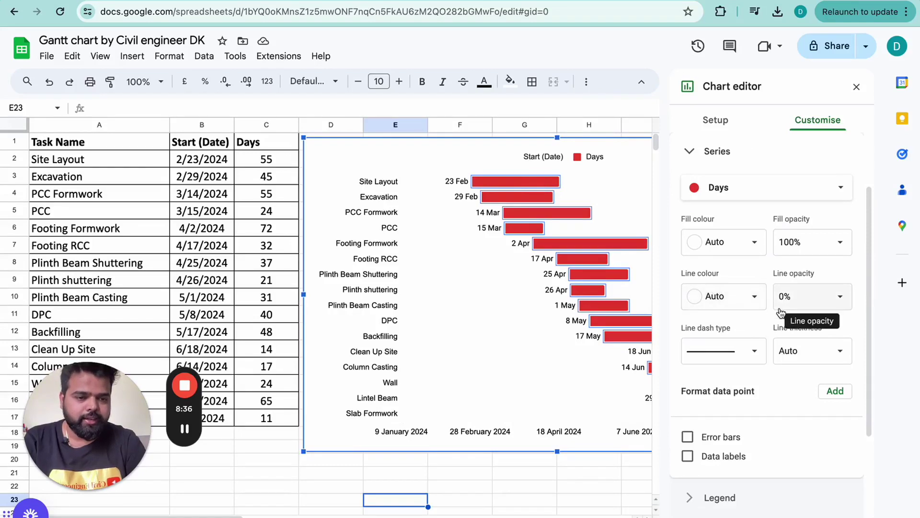
{"action": "scroll", "coordinate": [782, 307], "scroll_direction": "down", "scroll_amount": 1}
{"action": "scroll", "coordinate": [781, 309], "scroll_direction": "up", "scroll_amount": 1}
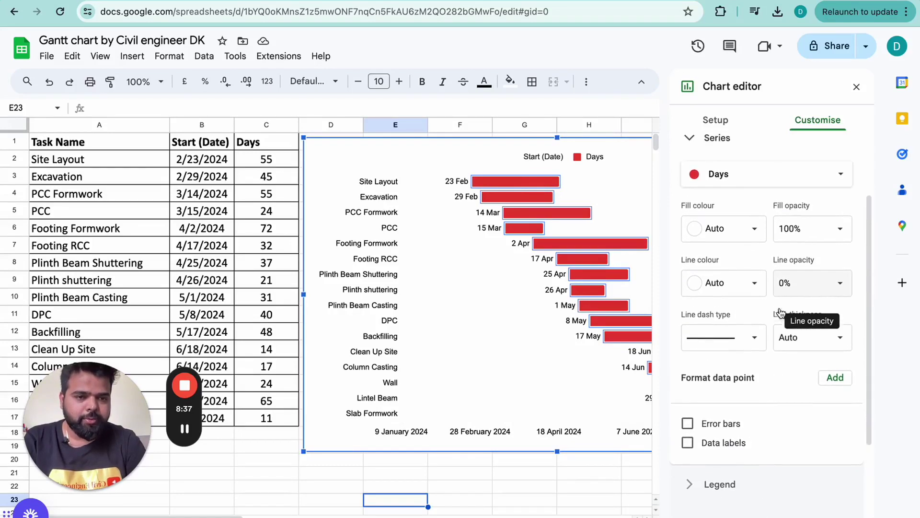
{"action": "left_click", "coordinate": [762, 178]}
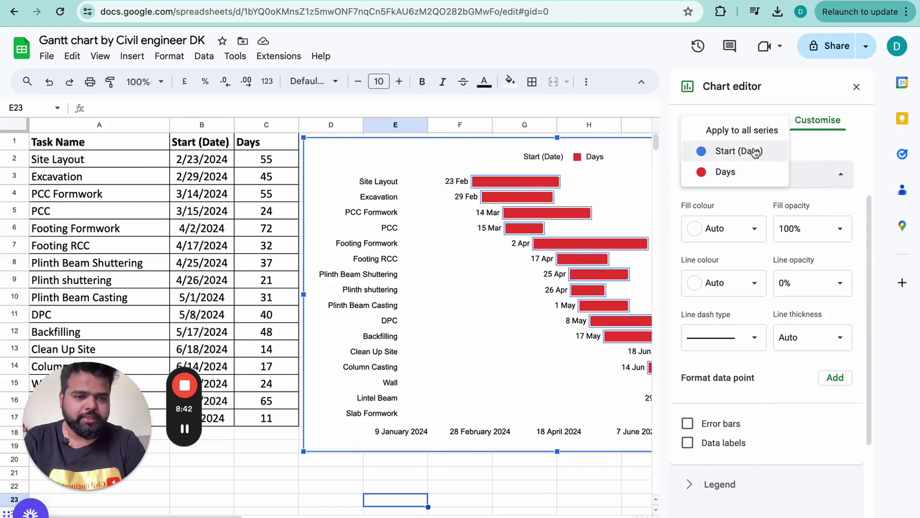
{"action": "left_click", "coordinate": [738, 172]}
{"action": "scroll", "coordinate": [778, 257], "scroll_direction": "down", "scroll_amount": 1}
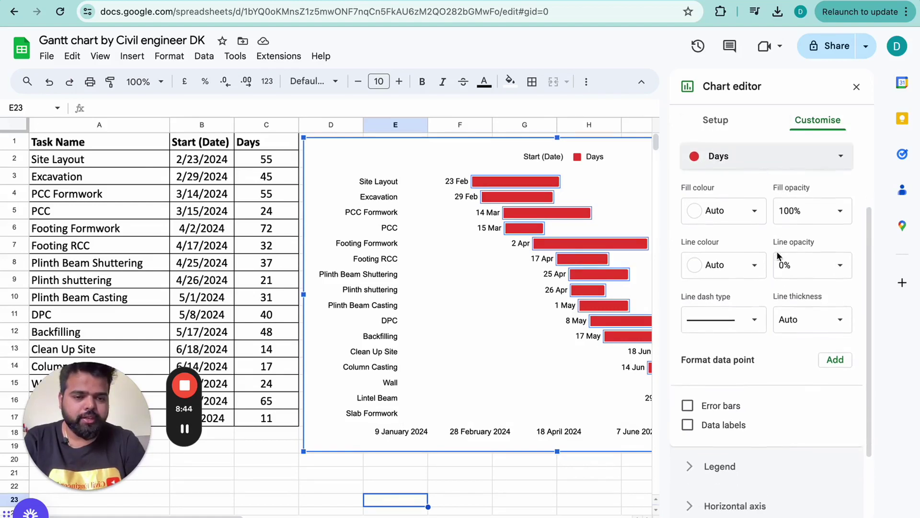
{"action": "left_click", "coordinate": [687, 411]}
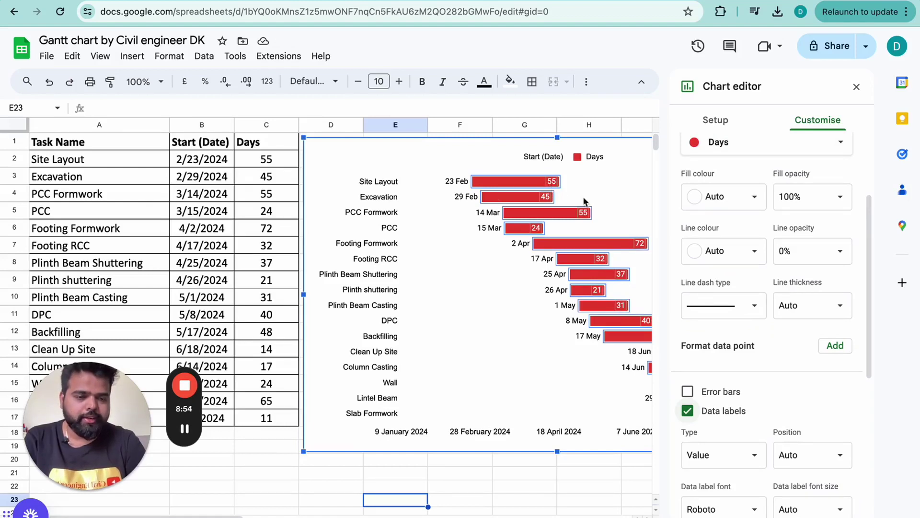
- Set the Days label position to Inside end after trying the other positions
{"action": "scroll", "coordinate": [795, 423], "scroll_direction": "down", "scroll_amount": 1}
{"action": "scroll", "coordinate": [796, 423], "scroll_direction": "down", "scroll_amount": 1}
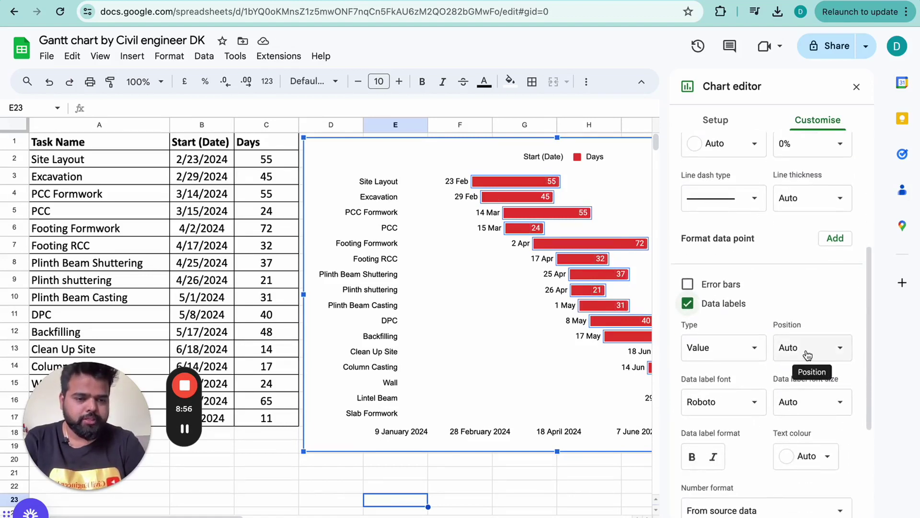
{"action": "left_click", "coordinate": [807, 348]}
{"action": "left_click", "coordinate": [815, 372]}
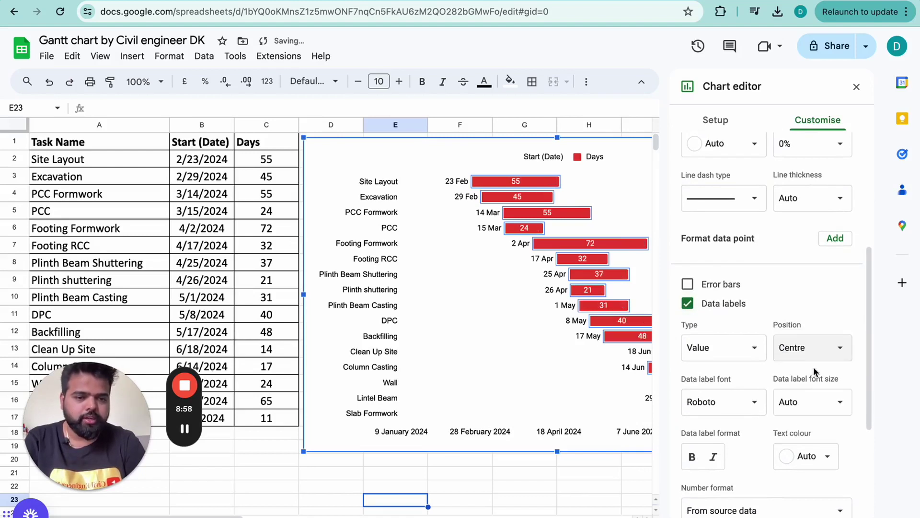
{"action": "left_click", "coordinate": [816, 358]}
{"action": "left_click", "coordinate": [820, 366]}
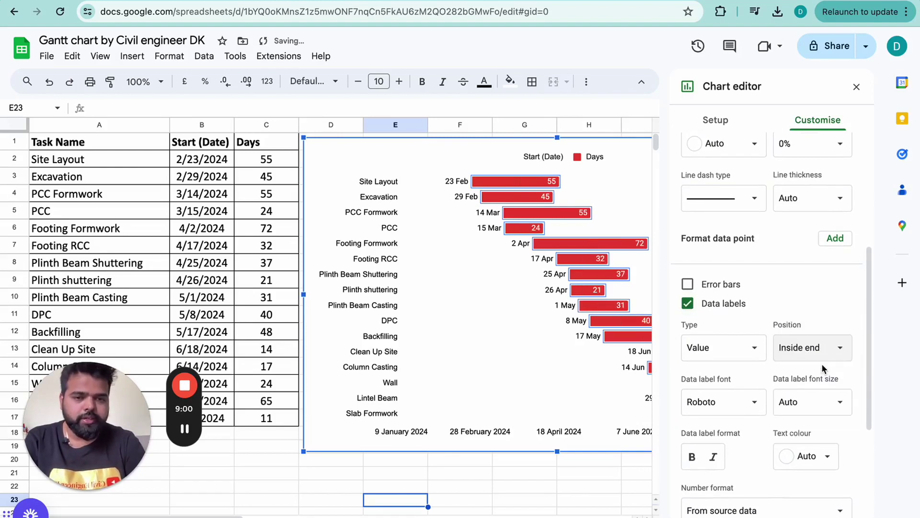
{"action": "left_click", "coordinate": [822, 355]}
{"action": "left_click", "coordinate": [819, 376]}
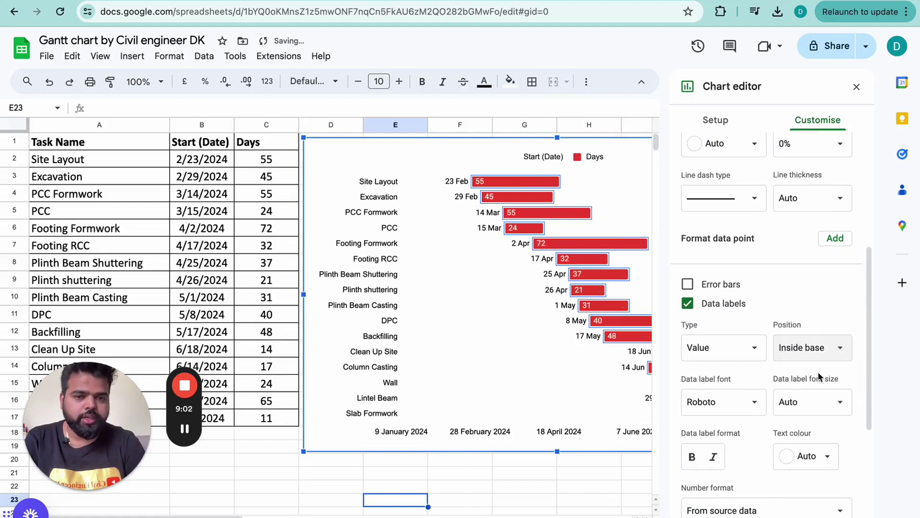
{"action": "left_click", "coordinate": [817, 351]}
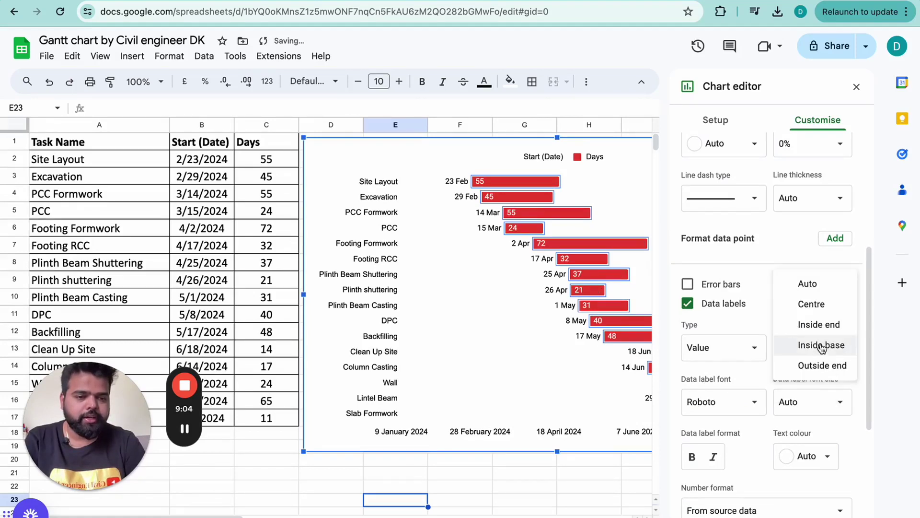
{"action": "left_click", "coordinate": [817, 323]}
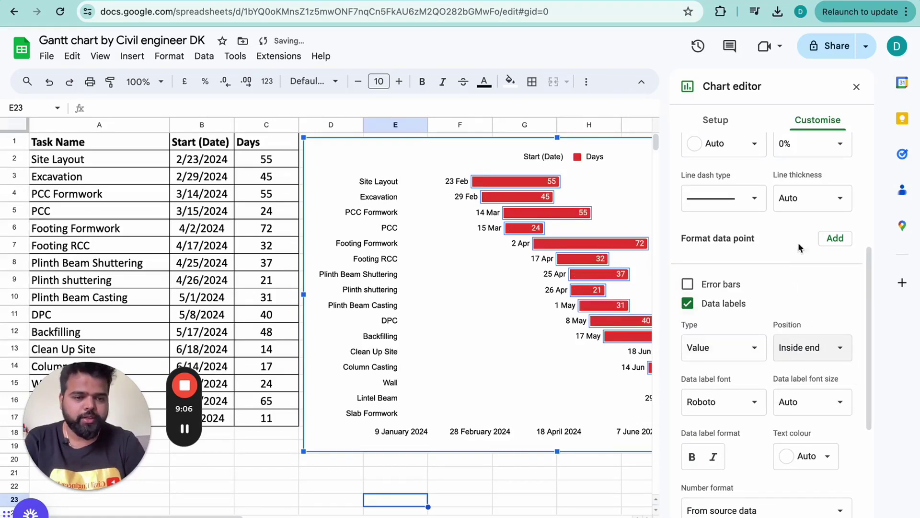
{"action": "scroll", "coordinate": [788, 299], "scroll_direction": "down", "scroll_amount": 3}
{"action": "scroll", "coordinate": [787, 298], "scroll_direction": "up", "scroll_amount": 5}
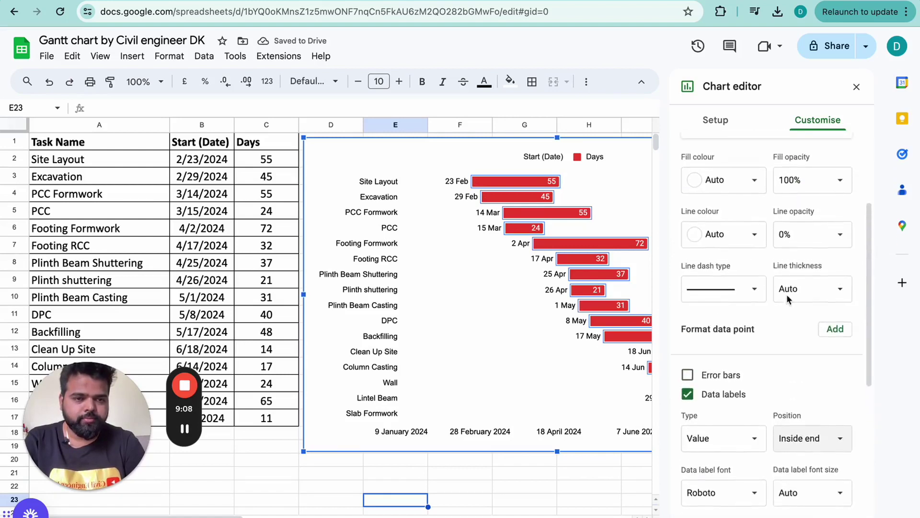
{"action": "scroll", "coordinate": [786, 299], "scroll_direction": "up", "scroll_amount": 2}
{"action": "scroll", "coordinate": [784, 297], "scroll_direction": "up", "scroll_amount": 1}
{"action": "scroll", "coordinate": [771, 275], "scroll_direction": "down", "scroll_amount": 1}
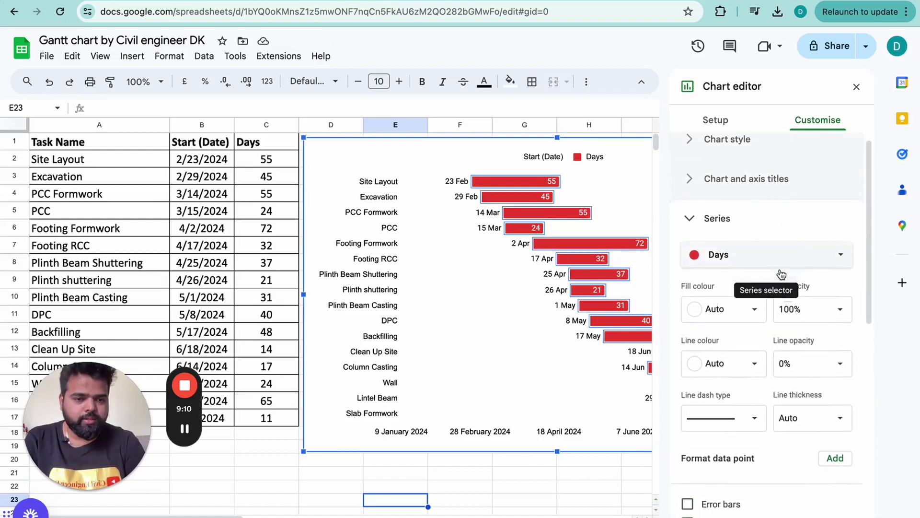
- Change the Days series fill from red to dark blue and close the Chart editor
{"action": "left_click", "coordinate": [743, 309]}
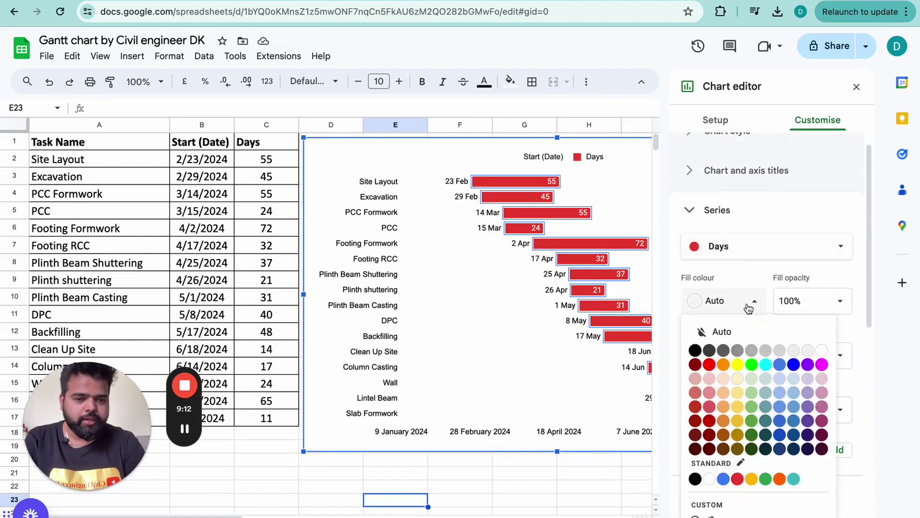
{"action": "left_click", "coordinate": [780, 435]}
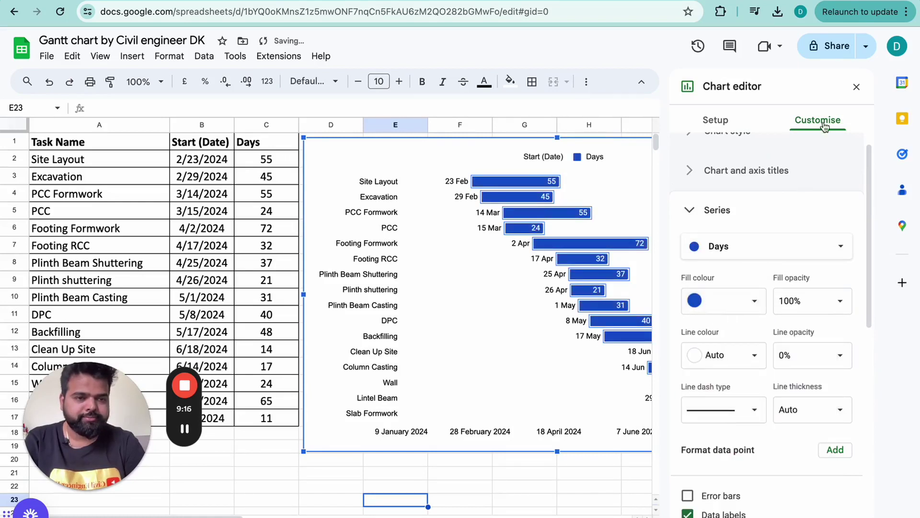
{"action": "left_click", "coordinate": [855, 88]}
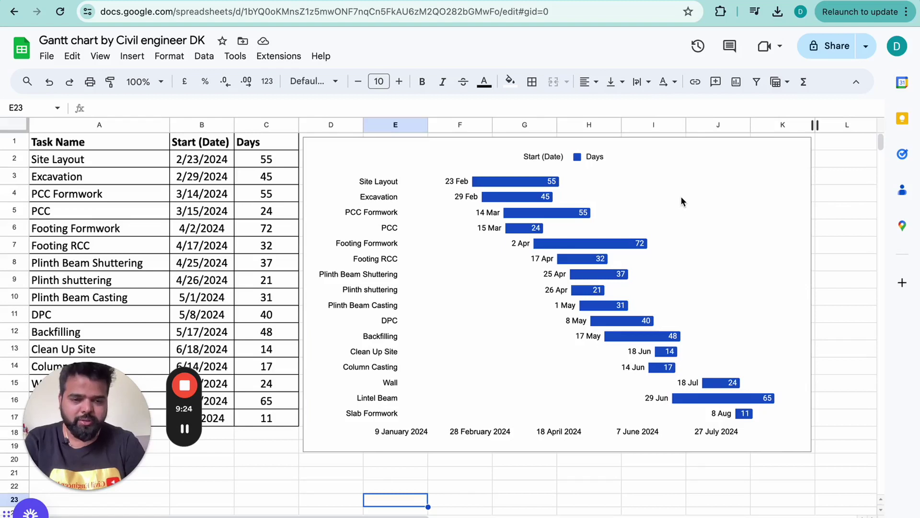
{"action": "left_click", "coordinate": [731, 176]}
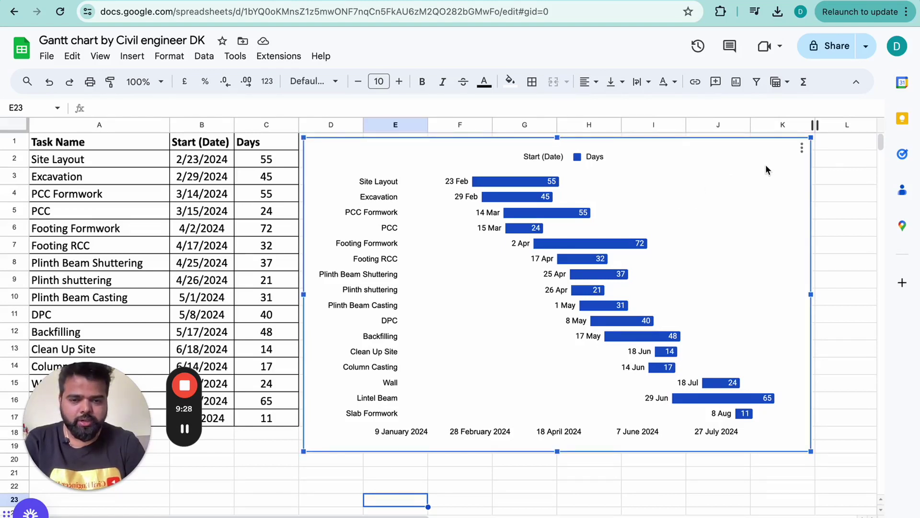
- Give the Gantt chart a grey background and render its bars in 3D
{"action": "double_click", "coordinate": [757, 166]}
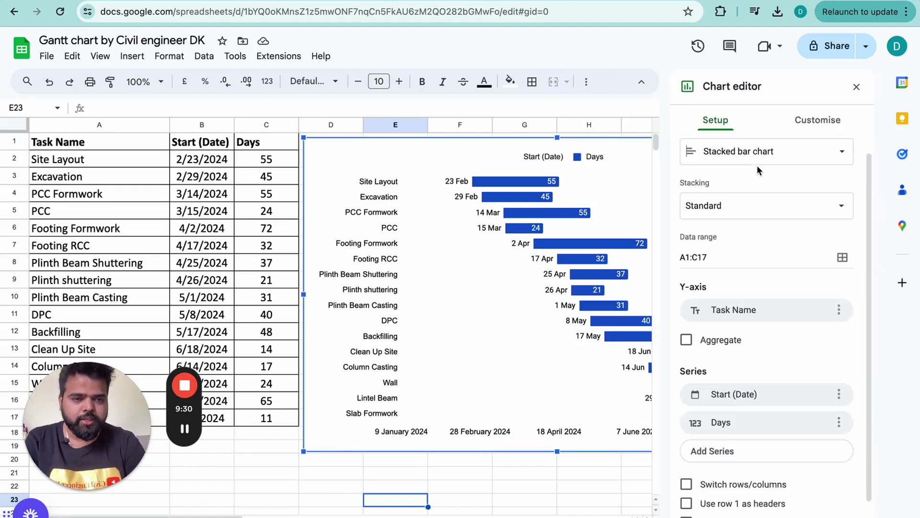
{"action": "left_click", "coordinate": [818, 121]}
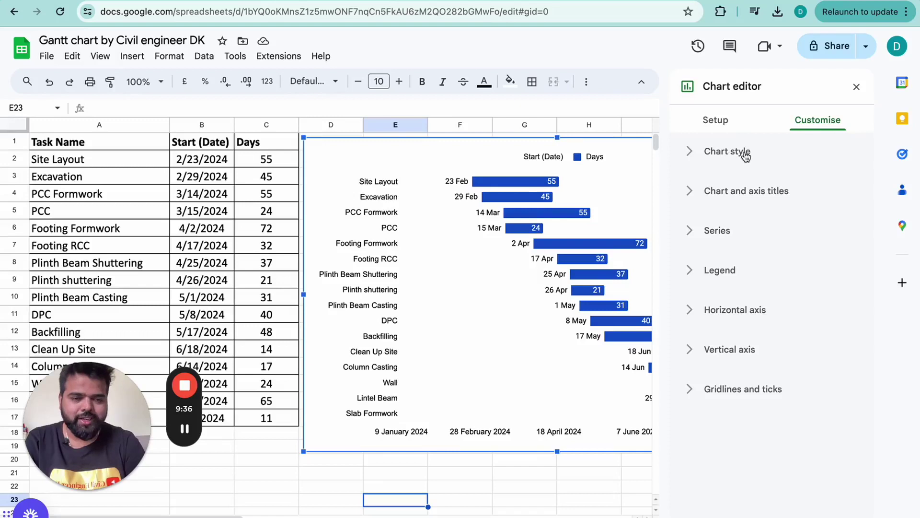
{"action": "left_click", "coordinate": [727, 152]}
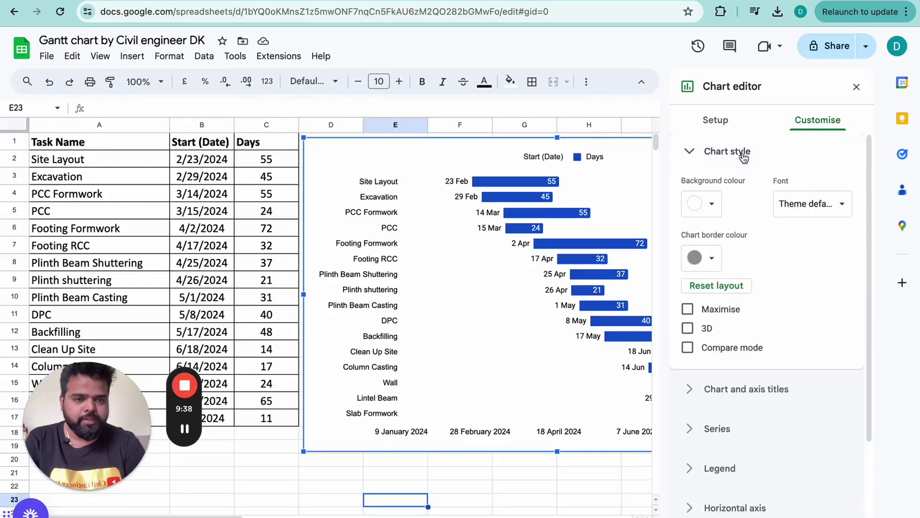
{"action": "left_click", "coordinate": [713, 207]}
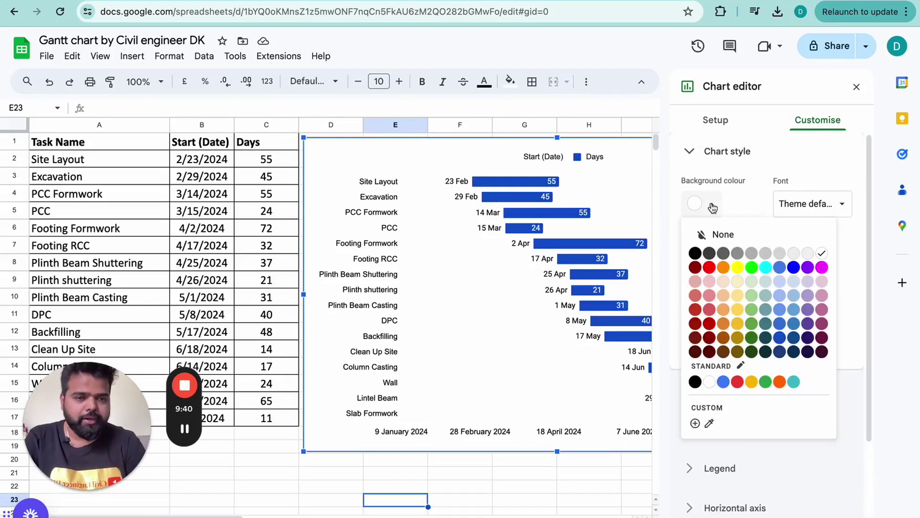
{"action": "left_click", "coordinate": [752, 253]}
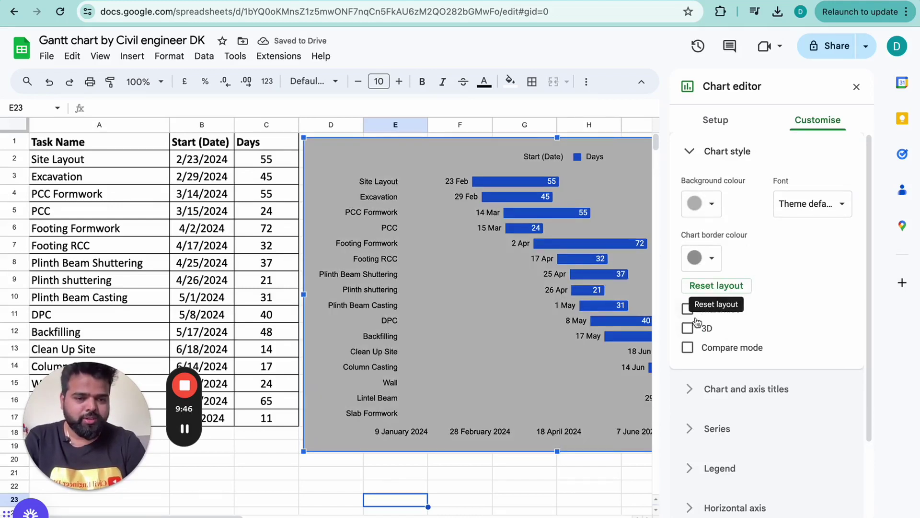
{"action": "left_click", "coordinate": [688, 329]}
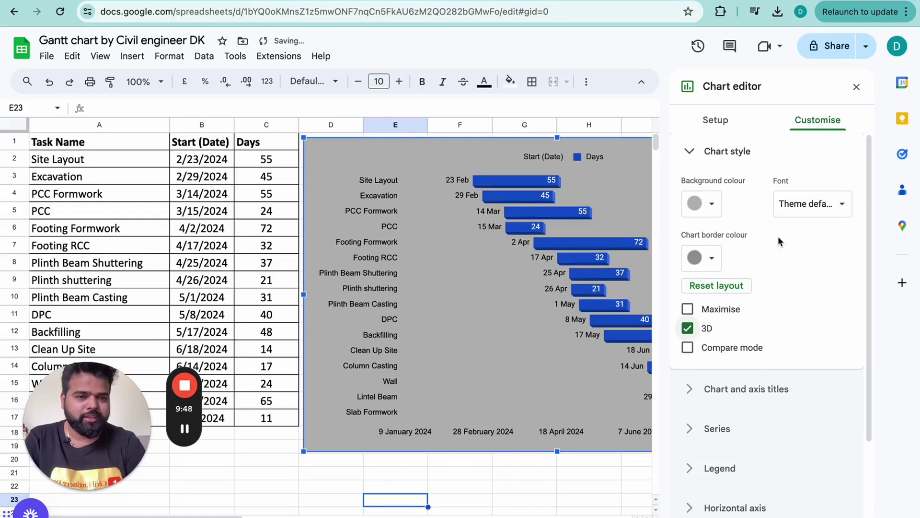
{"action": "left_click", "coordinate": [856, 87]}
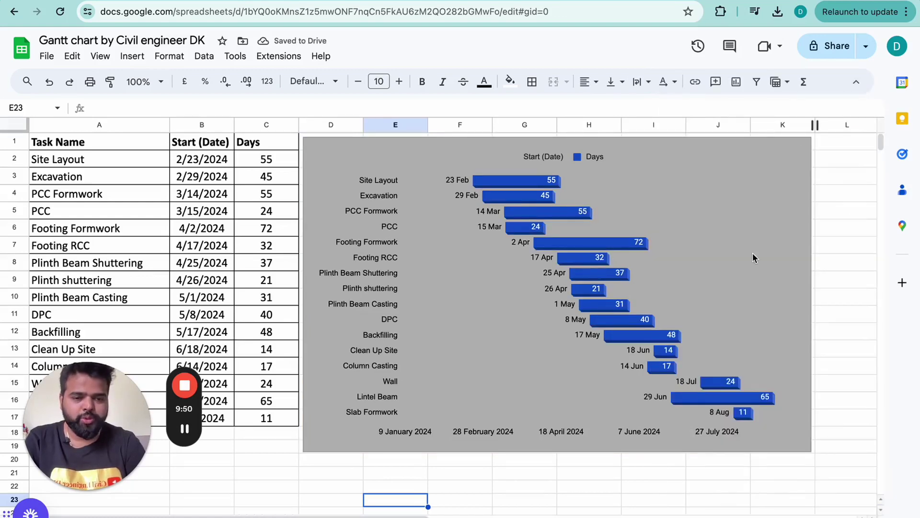
{"action": "scroll", "coordinate": [752, 258], "scroll_direction": "right", "scroll_amount": 1}
{"action": "scroll", "coordinate": [753, 257], "scroll_direction": "right", "scroll_amount": 1}
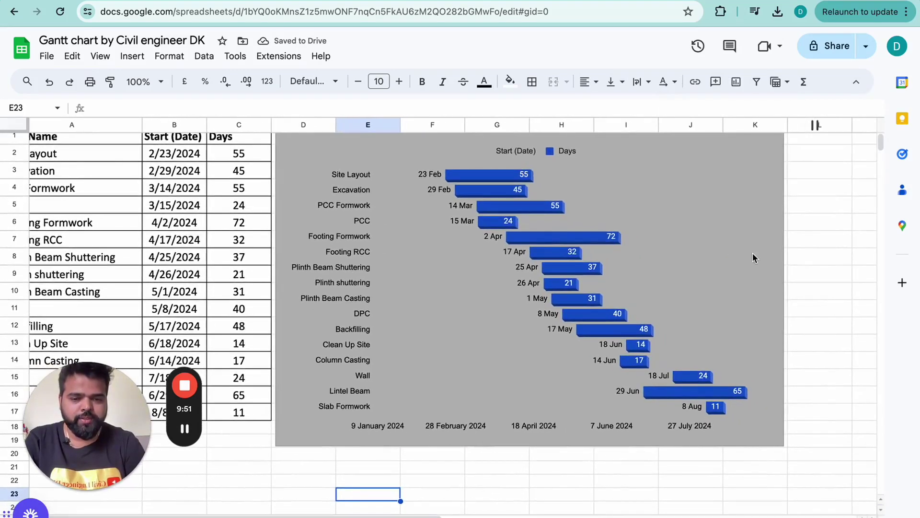
- Format the horizontal axis dates as day and short month without the year, e.g. 9 Jan
{"action": "double_click", "coordinate": [394, 430]}
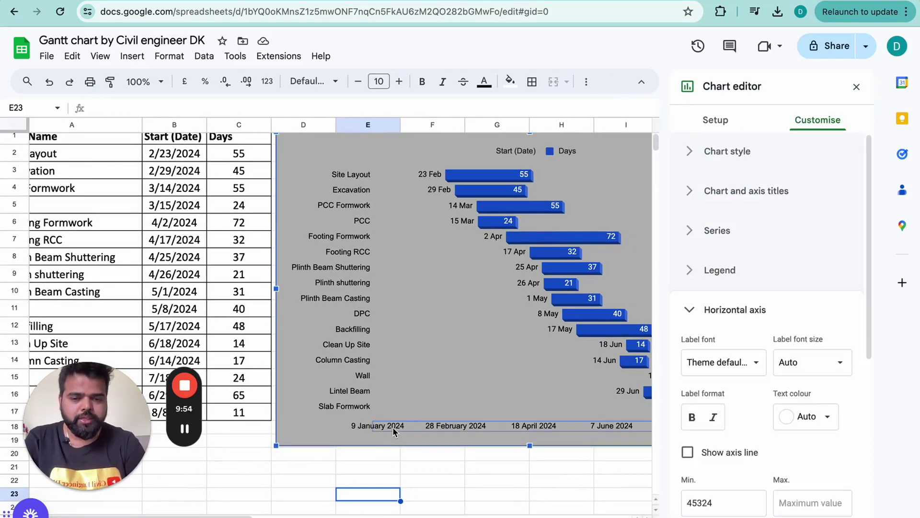
{"action": "scroll", "coordinate": [801, 370], "scroll_direction": "down", "scroll_amount": 1}
{"action": "scroll", "coordinate": [791, 365], "scroll_direction": "down", "scroll_amount": 4}
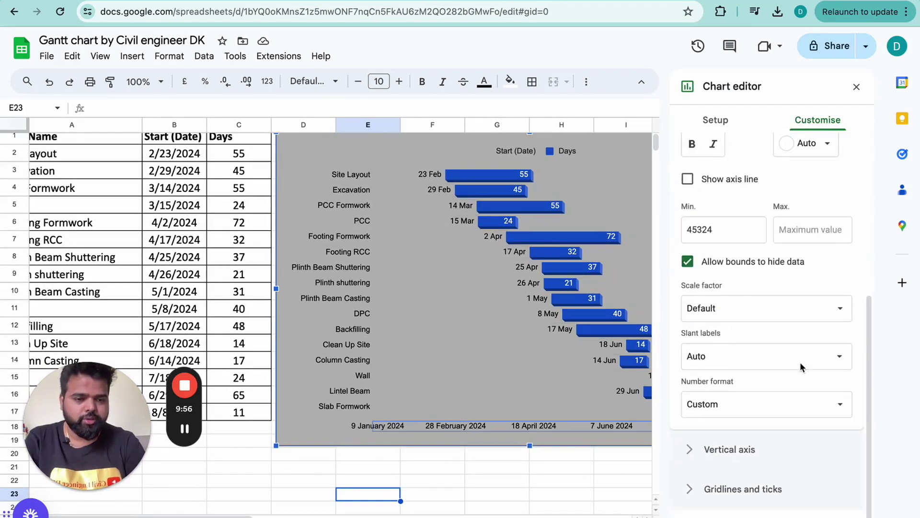
{"action": "left_click", "coordinate": [743, 398]}
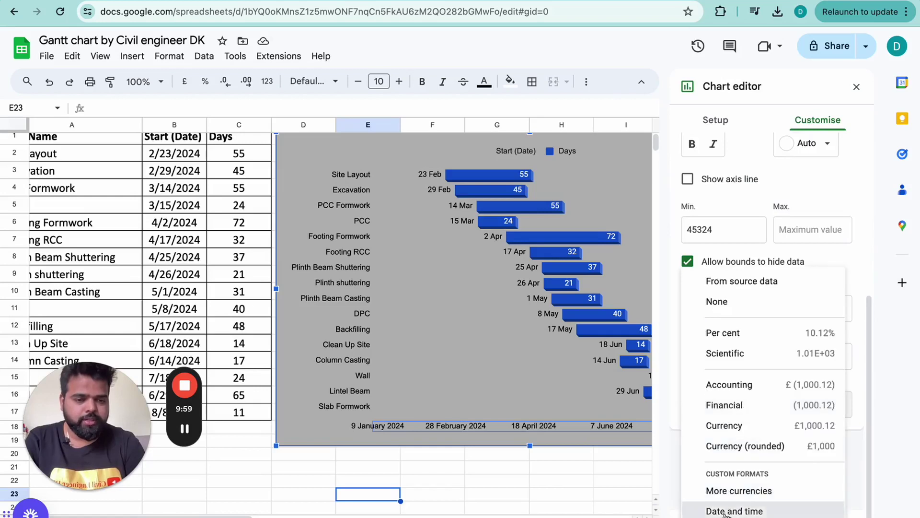
{"action": "left_click", "coordinate": [719, 509]}
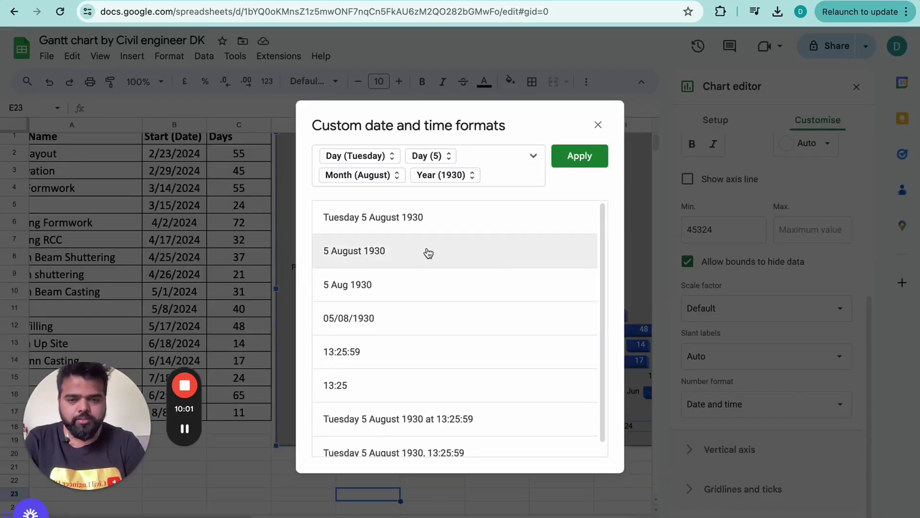
{"action": "left_click", "coordinate": [404, 287]}
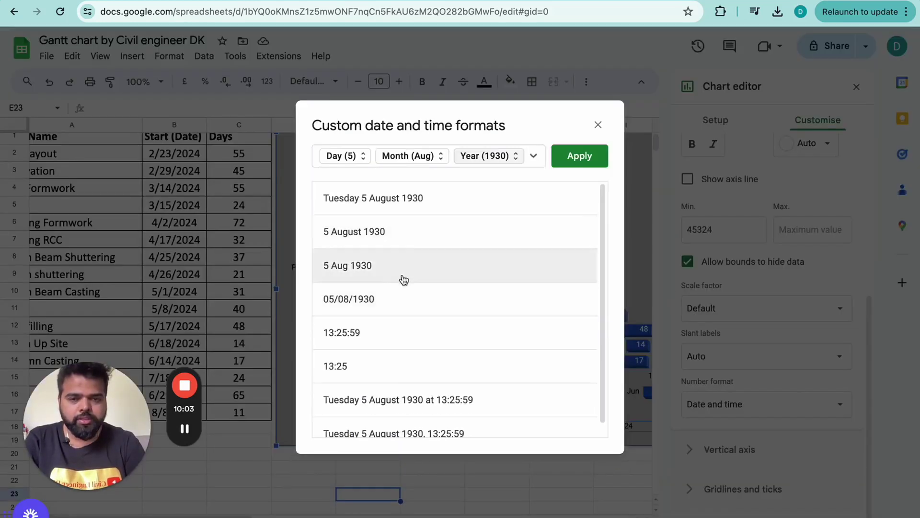
{"action": "left_click", "coordinate": [494, 158]}
{"action": "left_click", "coordinate": [502, 191]}
{"action": "left_click", "coordinate": [581, 153]}
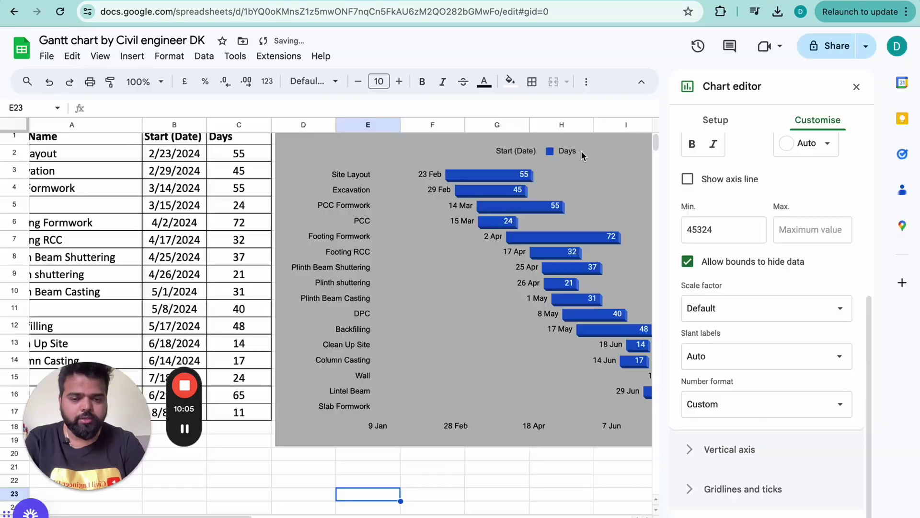
{"action": "scroll", "coordinate": [446, 394], "scroll_direction": "right", "scroll_amount": 3}
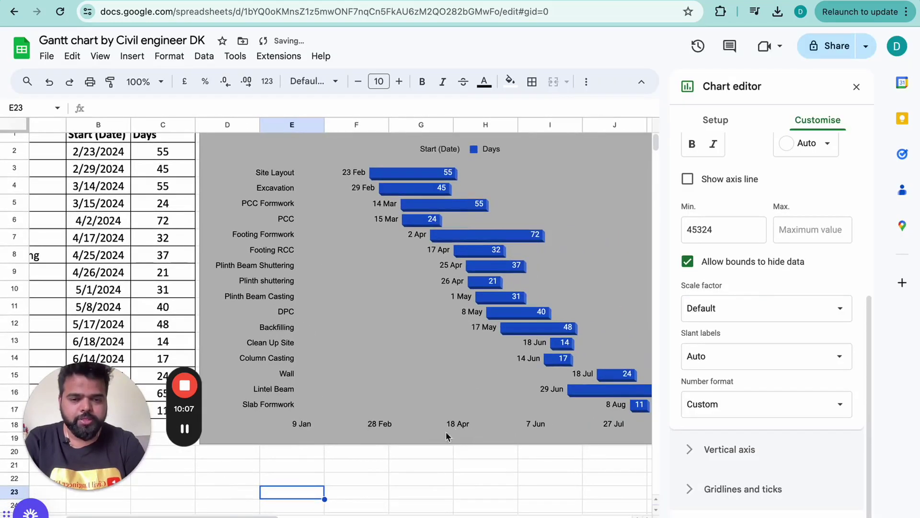
{"action": "scroll", "coordinate": [436, 433], "scroll_direction": "up", "scroll_amount": 1}
{"action": "scroll", "coordinate": [437, 433], "scroll_direction": "right", "scroll_amount": 1}
{"action": "scroll", "coordinate": [716, 271], "scroll_direction": "up", "scroll_amount": 5}
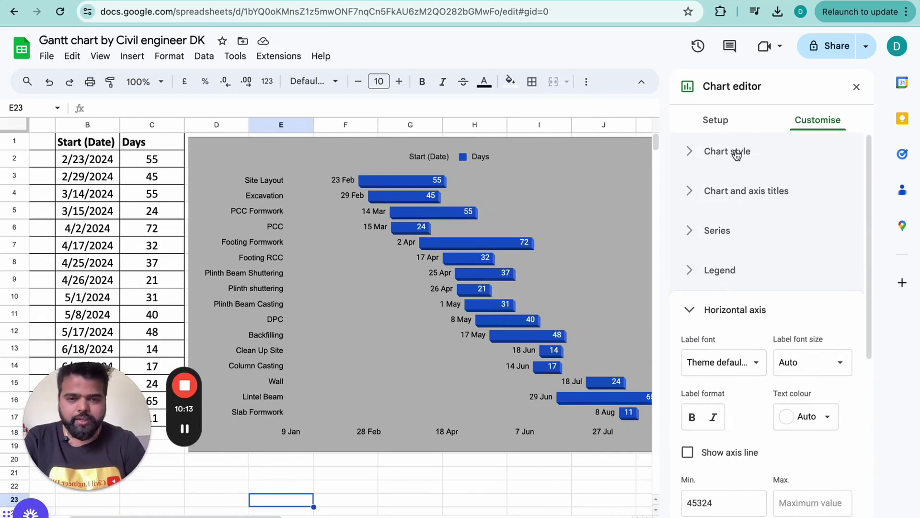
- Title the chart 'Gantt Chart by Civil Engineer Dk', centred and bold
{"action": "left_click", "coordinate": [737, 152]}
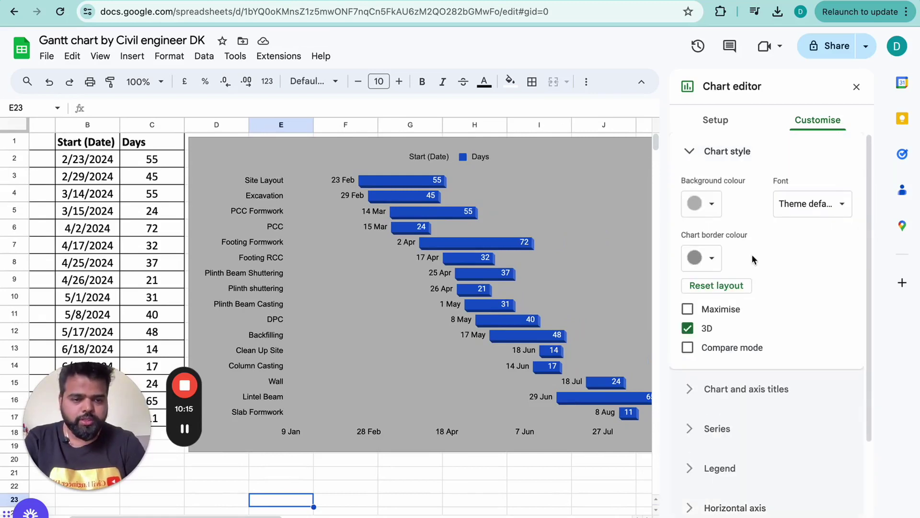
{"action": "scroll", "coordinate": [753, 258], "scroll_direction": "down", "scroll_amount": 1}
{"action": "left_click", "coordinate": [736, 352]}
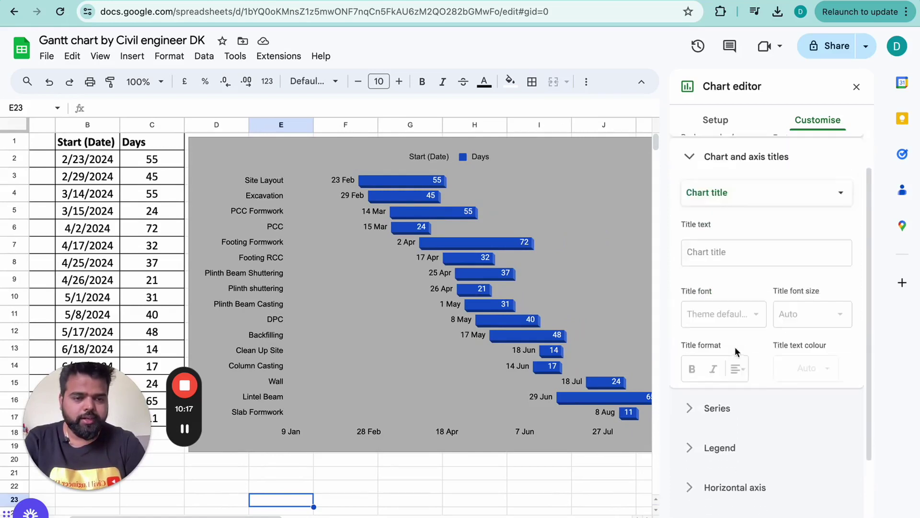
{"action": "left_click", "coordinate": [713, 242]}
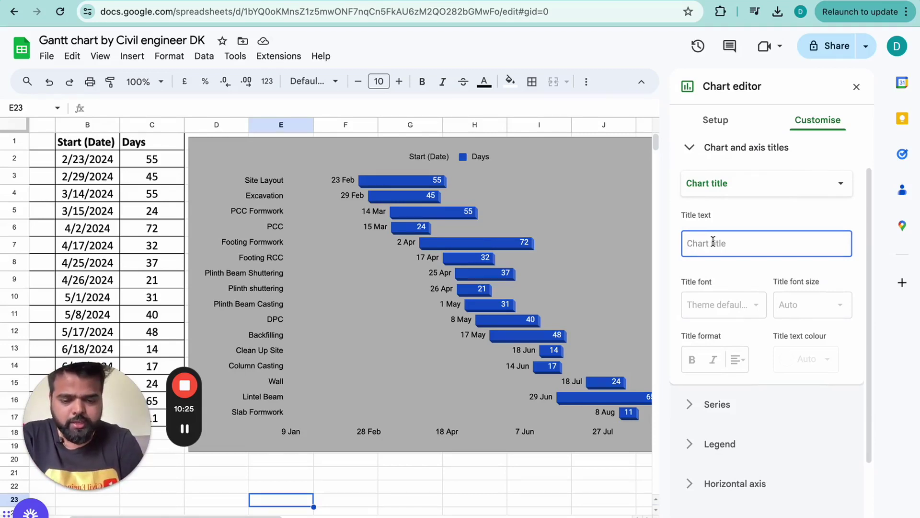
{"action": "type", "text": "Gantt Chart"}
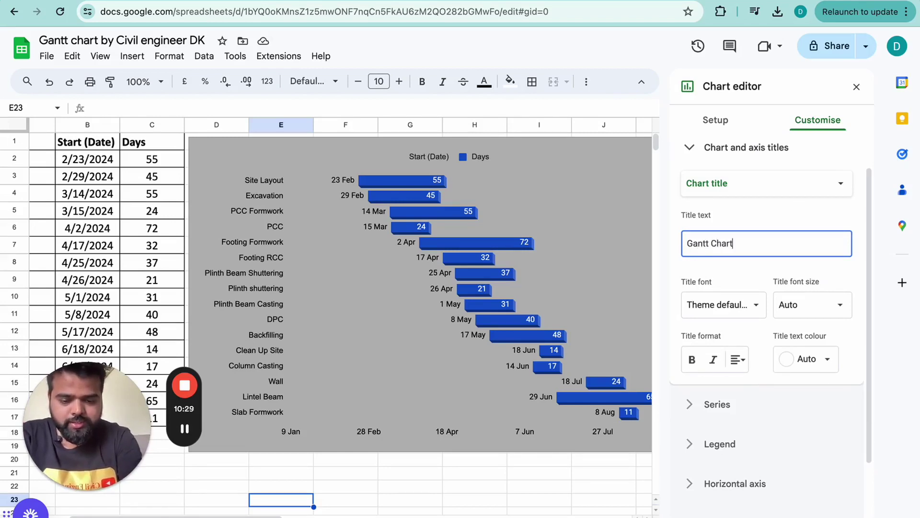
{"action": "type", "text": " by Civil Engineer Dk"}
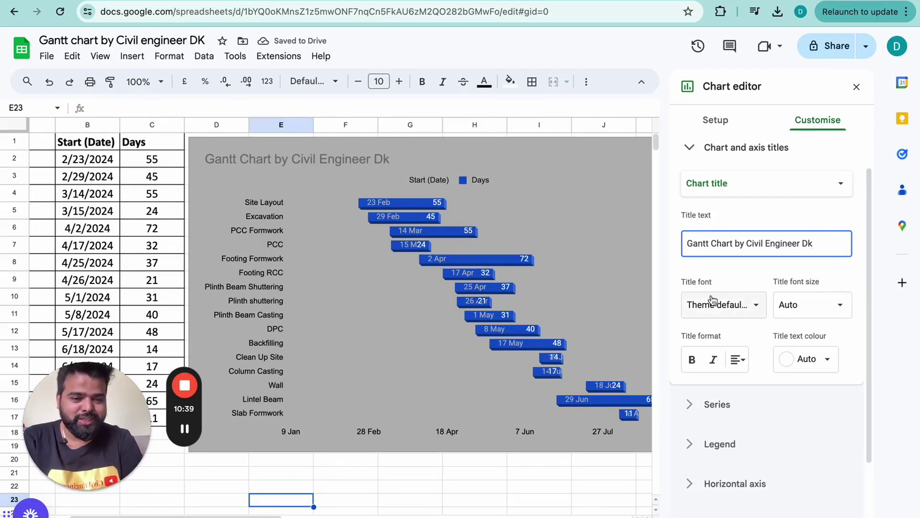
{"action": "left_click", "coordinate": [738, 364]}
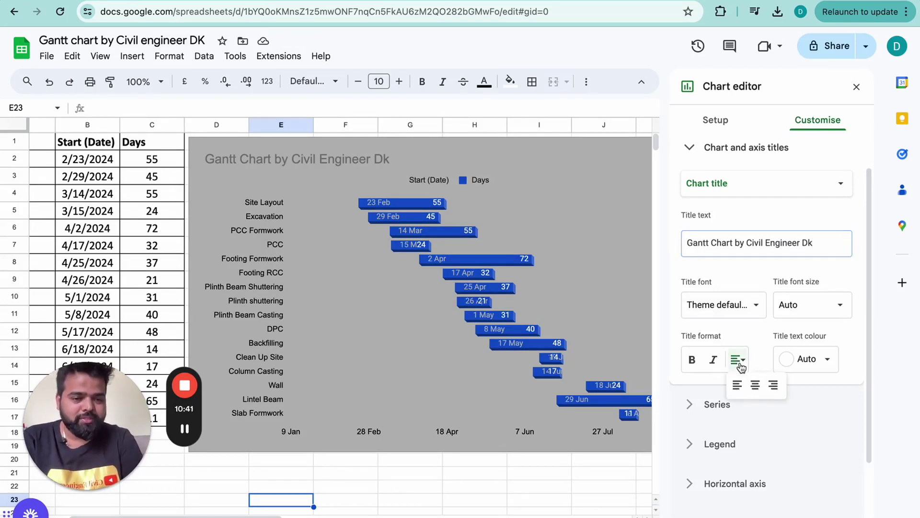
{"action": "left_click", "coordinate": [756, 386]}
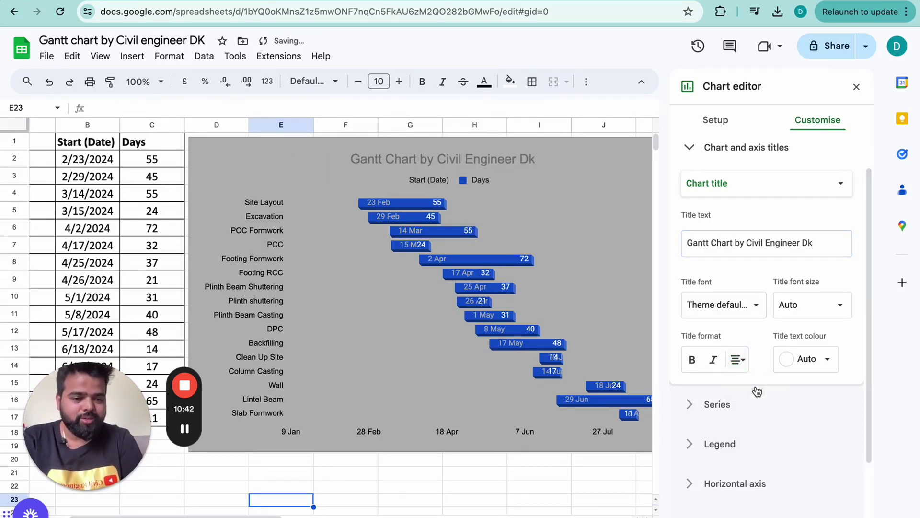
{"action": "left_click", "coordinate": [693, 361]}
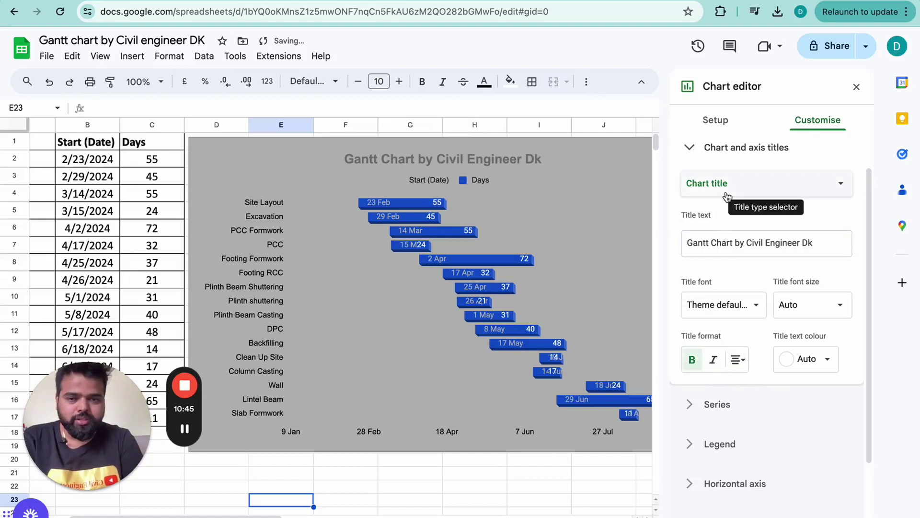
{"action": "scroll", "coordinate": [742, 291], "scroll_direction": "up", "scroll_amount": 1}
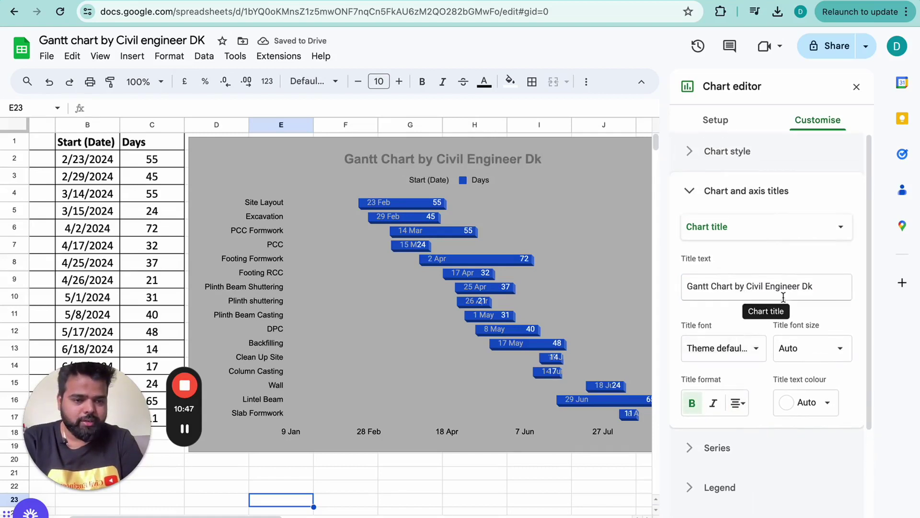
- Colour the chart title yellow and set its font size to 24
{"action": "left_click", "coordinate": [827, 403]}
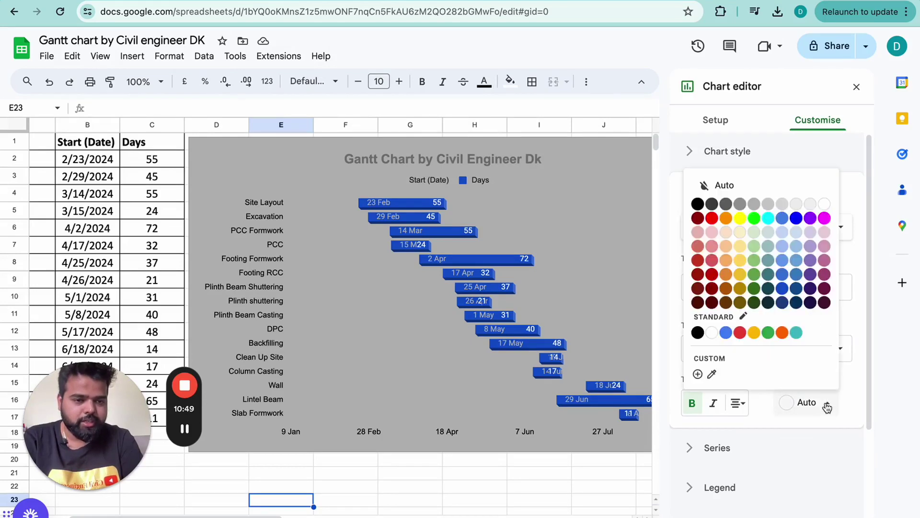
{"action": "left_click", "coordinate": [741, 219]}
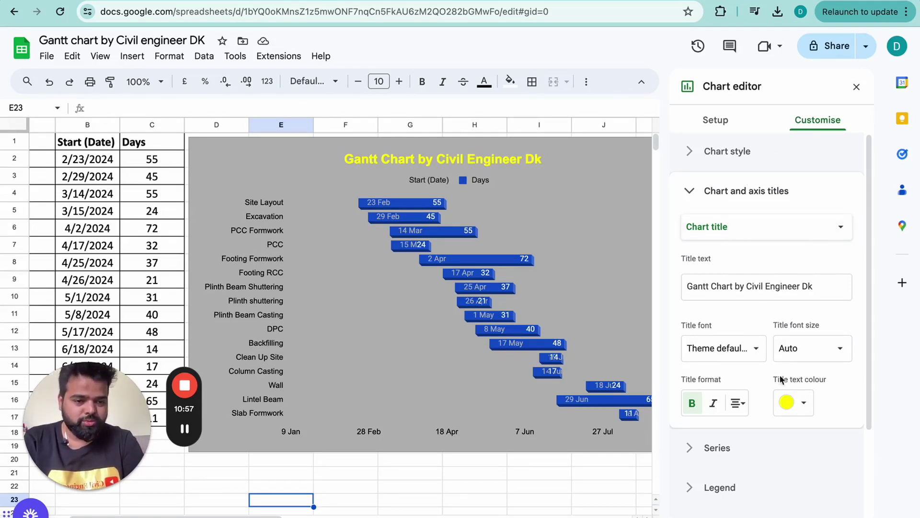
{"action": "left_click", "coordinate": [838, 351]}
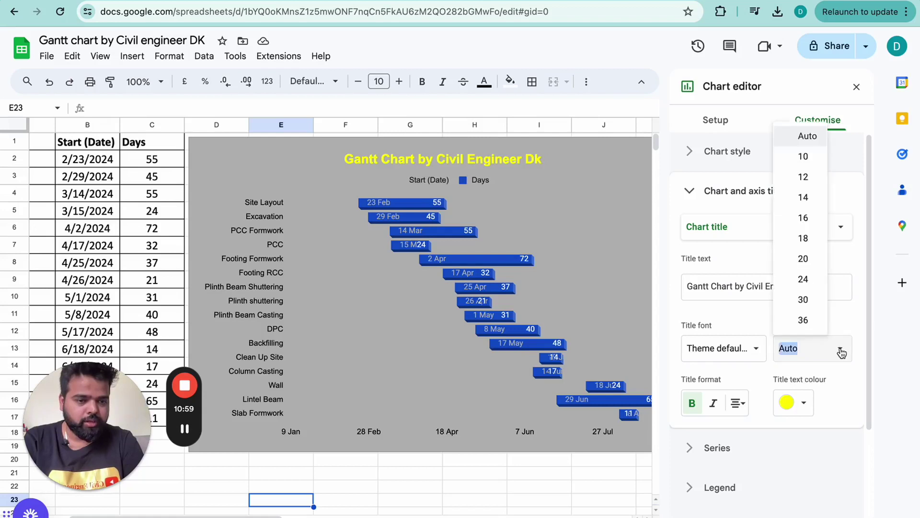
{"action": "left_click", "coordinate": [811, 221]}
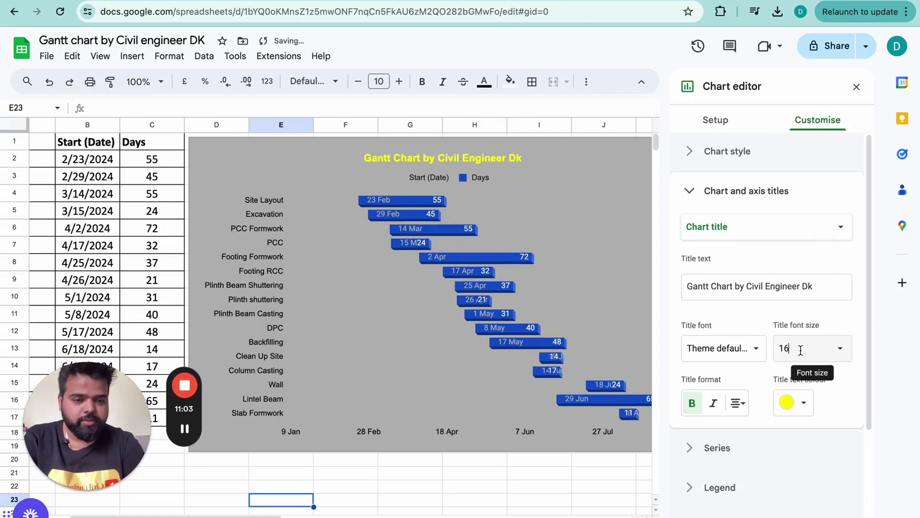
{"action": "left_click", "coordinate": [827, 346]}
{"action": "key", "text": "BackSpace"}
{"action": "key", "text": "BackSpace"}
{"action": "key", "text": "Return"}
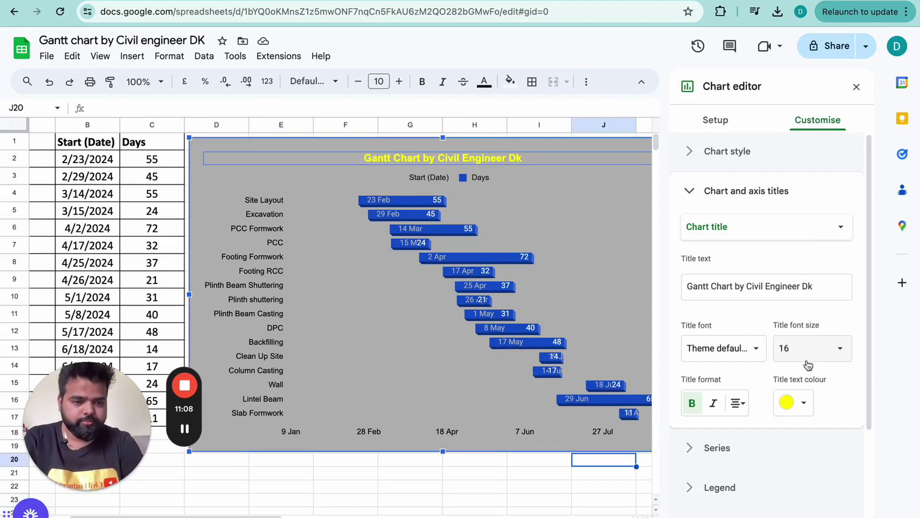
{"action": "left_click", "coordinate": [801, 348]}
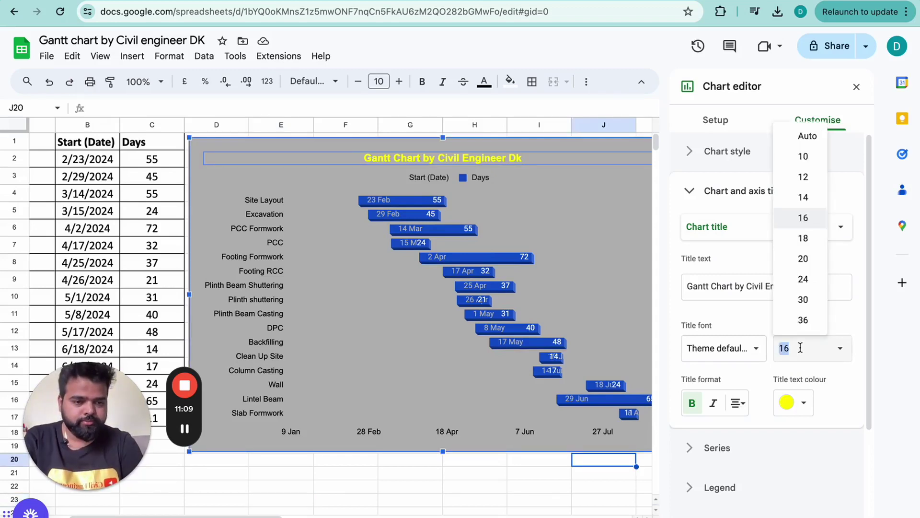
{"action": "left_click", "coordinate": [804, 279]}
- Make the task-name labels and the date axis labels of the Gantt chart bold
{"action": "left_click", "coordinate": [427, 484]}
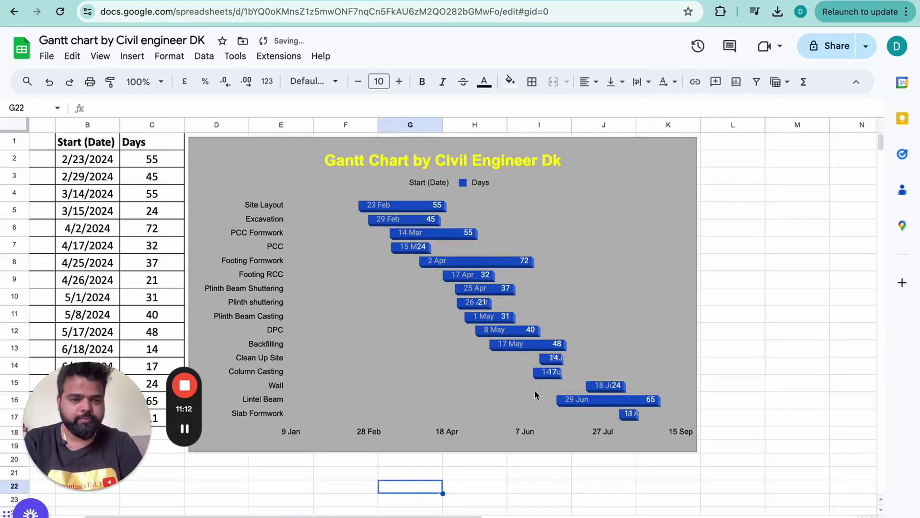
{"action": "scroll", "coordinate": [596, 247], "scroll_direction": "down", "scroll_amount": 1}
{"action": "scroll", "coordinate": [596, 247], "scroll_direction": "up", "scroll_amount": 1}
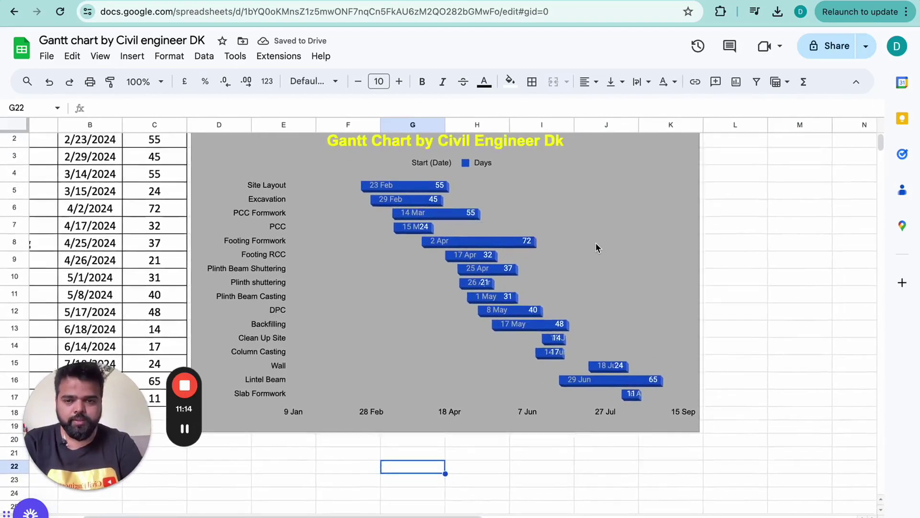
{"action": "double_click", "coordinate": [282, 190]}
{"action": "left_click", "coordinate": [693, 457]}
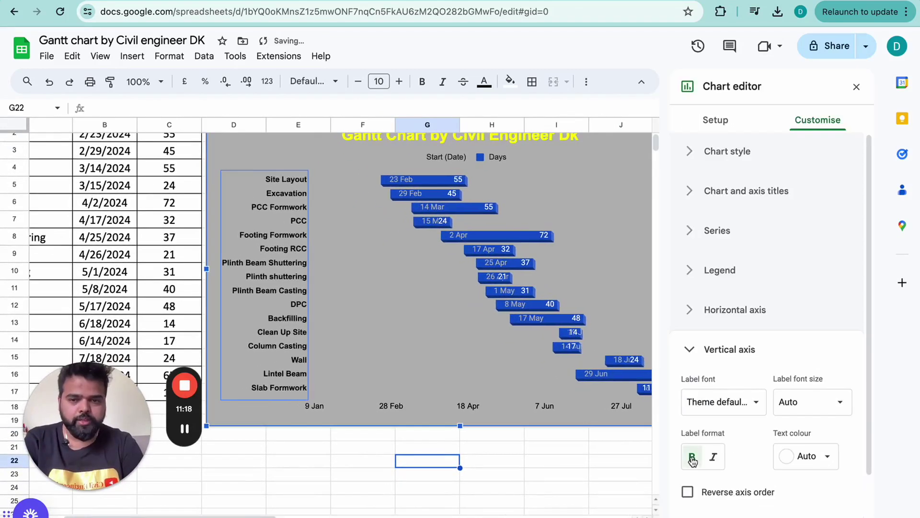
{"action": "left_click", "coordinate": [337, 408]}
{"action": "scroll", "coordinate": [700, 395], "scroll_direction": "down", "scroll_amount": 2}
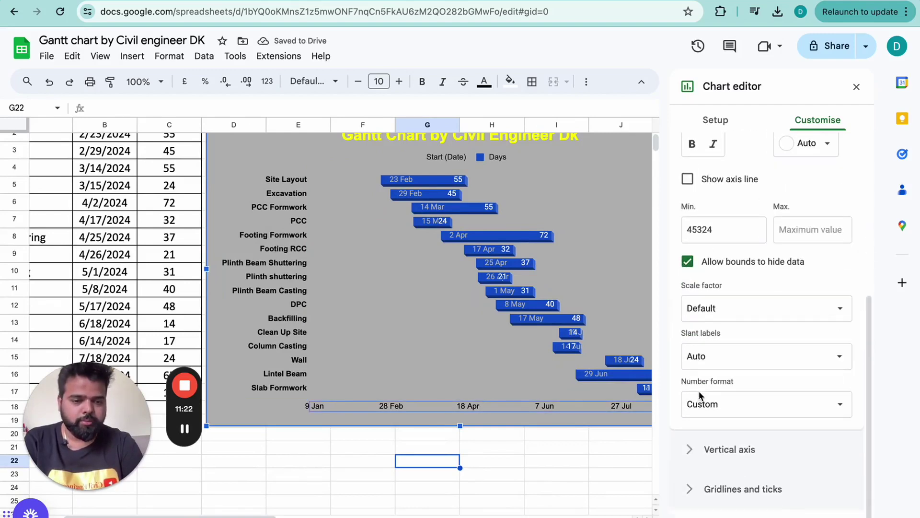
{"action": "scroll", "coordinate": [735, 372], "scroll_direction": "up", "scroll_amount": 5}
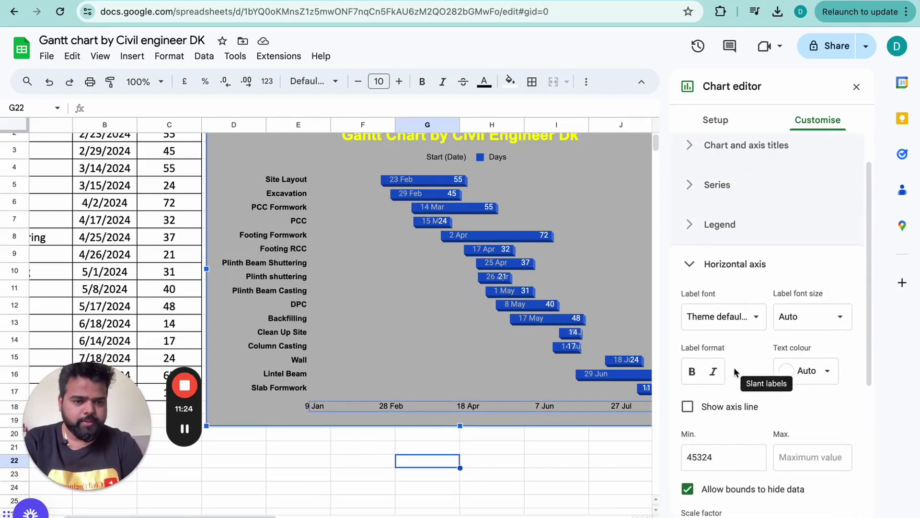
{"action": "left_click", "coordinate": [693, 372]}
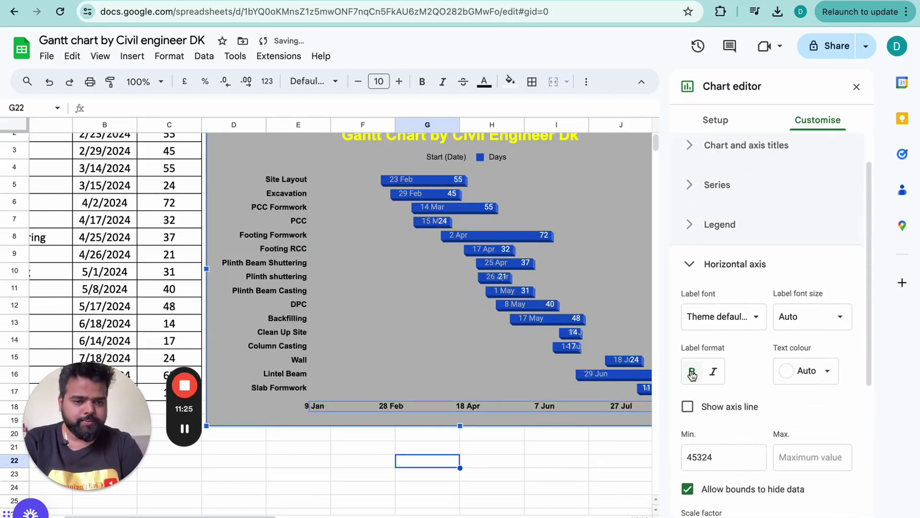
{"action": "left_click", "coordinate": [525, 450]}
{"action": "scroll", "coordinate": [690, 243], "scroll_direction": "up", "scroll_amount": 1}
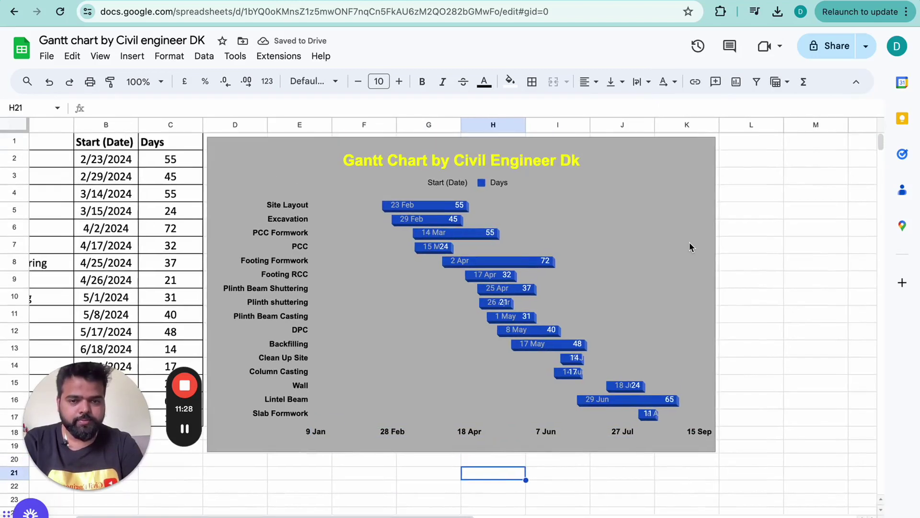
{"action": "left_click", "coordinate": [689, 165]}
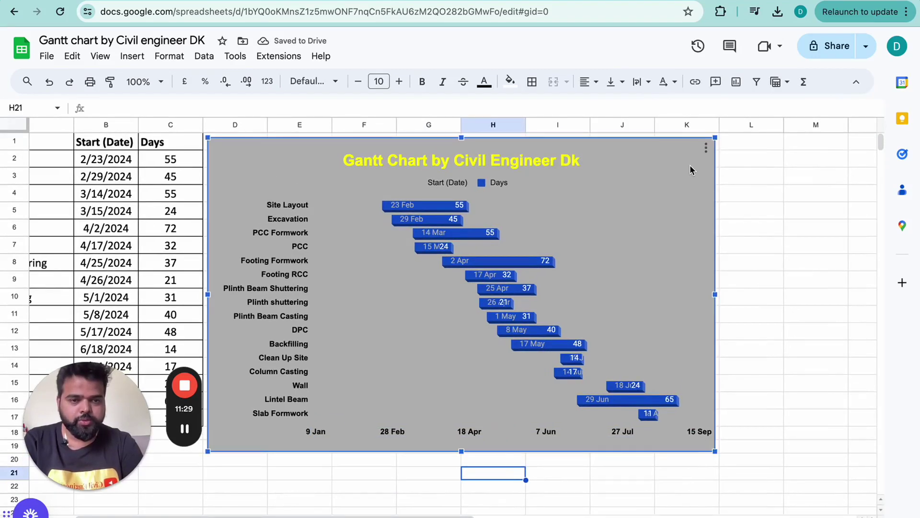
- Set the Gantt chart's border colour to yellow under Chart style
{"action": "double_click", "coordinate": [664, 161]}
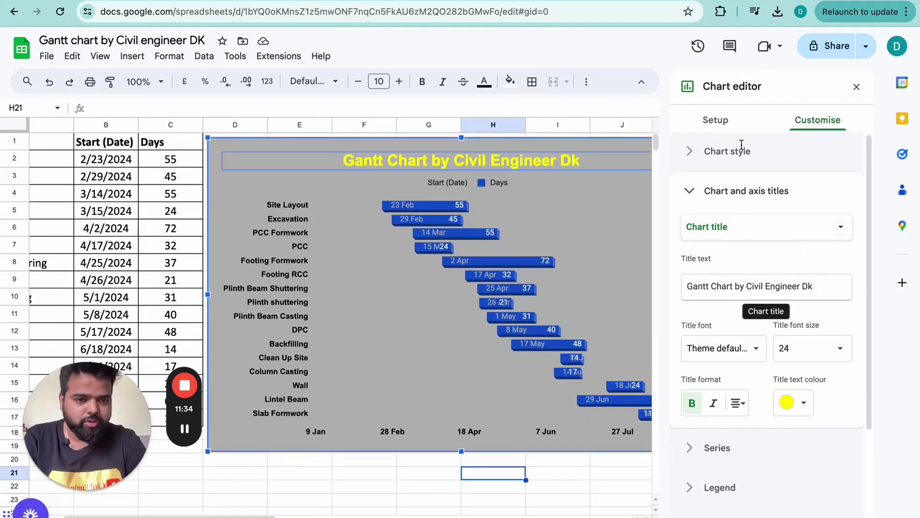
{"action": "left_click", "coordinate": [709, 152]}
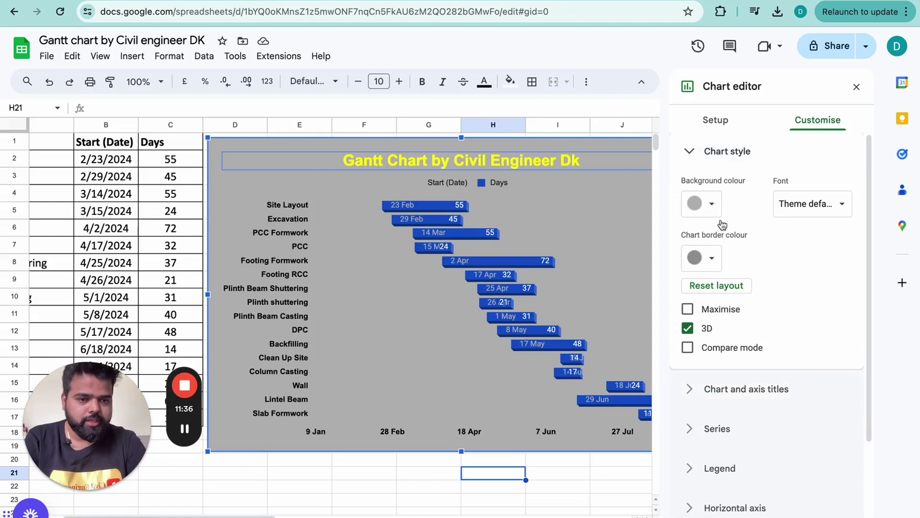
{"action": "left_click", "coordinate": [711, 259]}
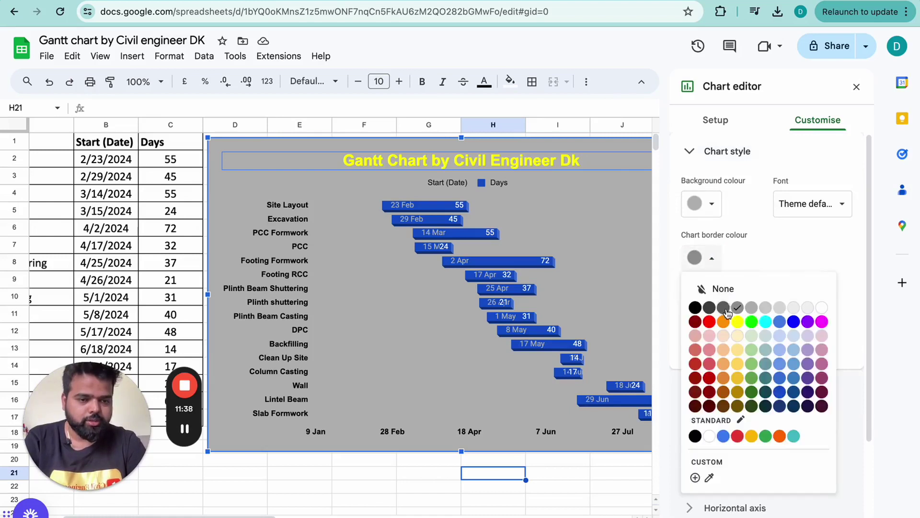
{"action": "left_click", "coordinate": [738, 322]}
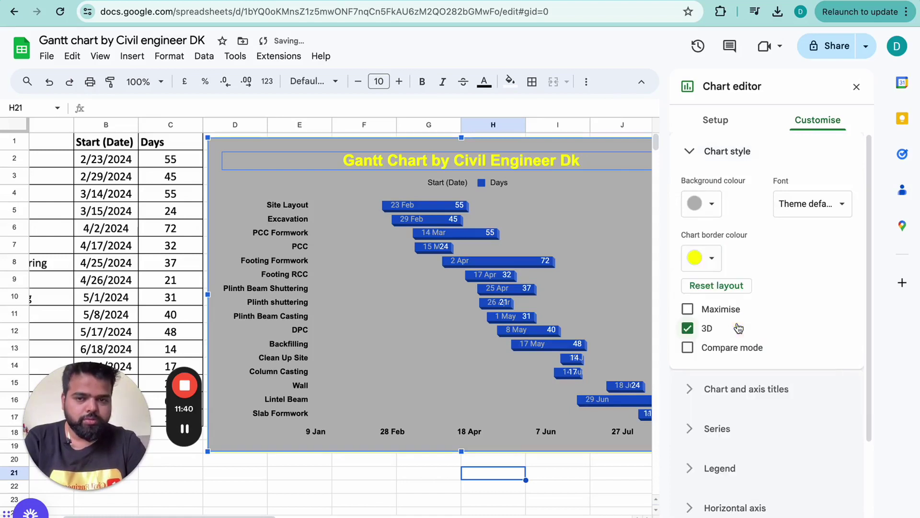
- Select the Gantt chart and bring up the Start (Date) series customisation
{"action": "left_click", "coordinate": [609, 474]}
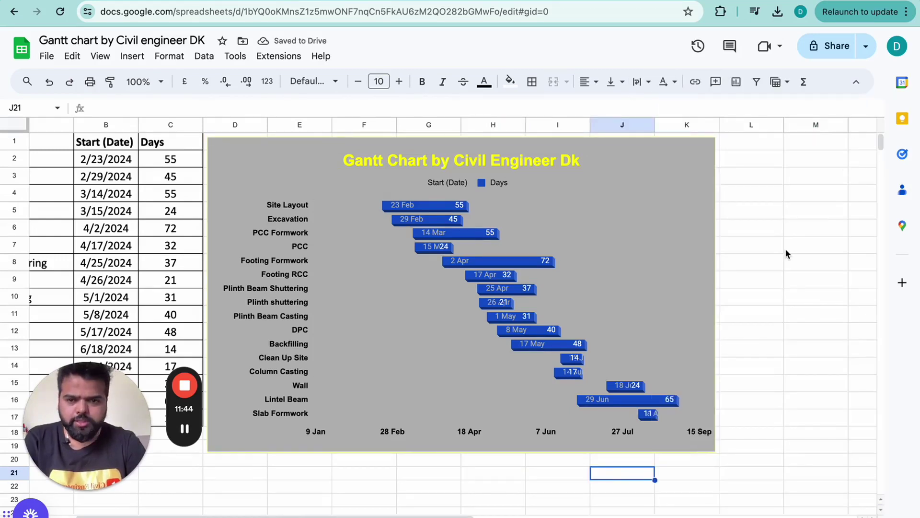
{"action": "scroll", "coordinate": [785, 248], "scroll_direction": "down", "scroll_amount": 1}
{"action": "scroll", "coordinate": [786, 248], "scroll_direction": "up", "scroll_amount": 1}
{"action": "scroll", "coordinate": [785, 248], "scroll_direction": "right", "scroll_amount": 1}
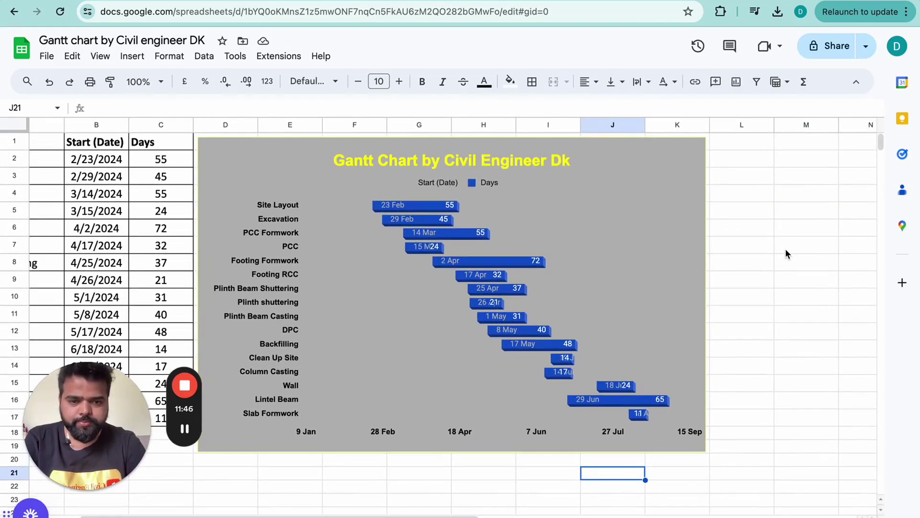
{"action": "left_click", "coordinate": [393, 208]}
{"action": "mouse_move", "coordinate": [374, 206]}
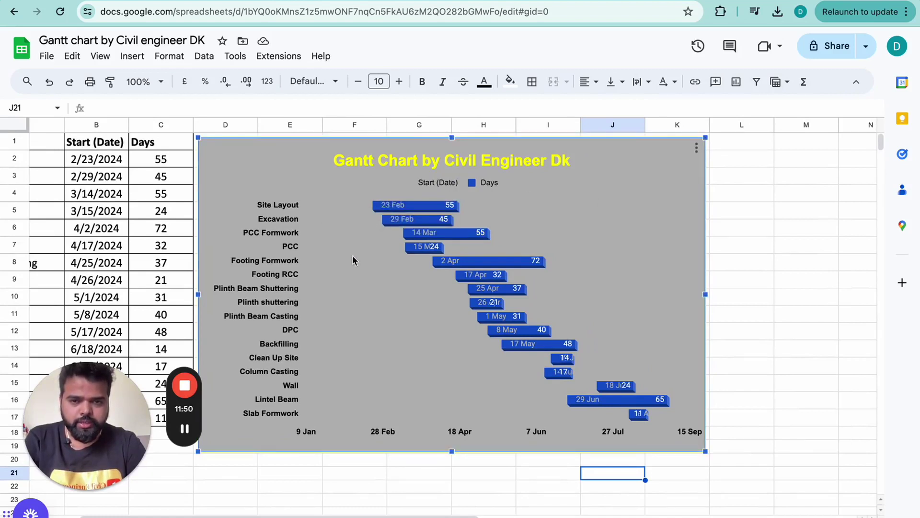
{"action": "double_click", "coordinate": [360, 208]}
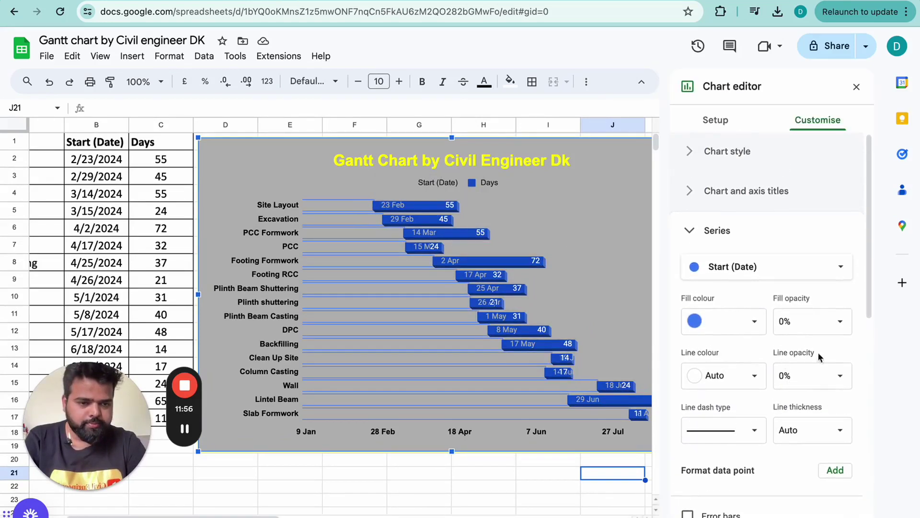
{"action": "scroll", "coordinate": [796, 393], "scroll_direction": "down", "scroll_amount": 2}
{"action": "scroll", "coordinate": [803, 369], "scroll_direction": "down", "scroll_amount": 1}
{"action": "scroll", "coordinate": [810, 345], "scroll_direction": "down", "scroll_amount": 2}
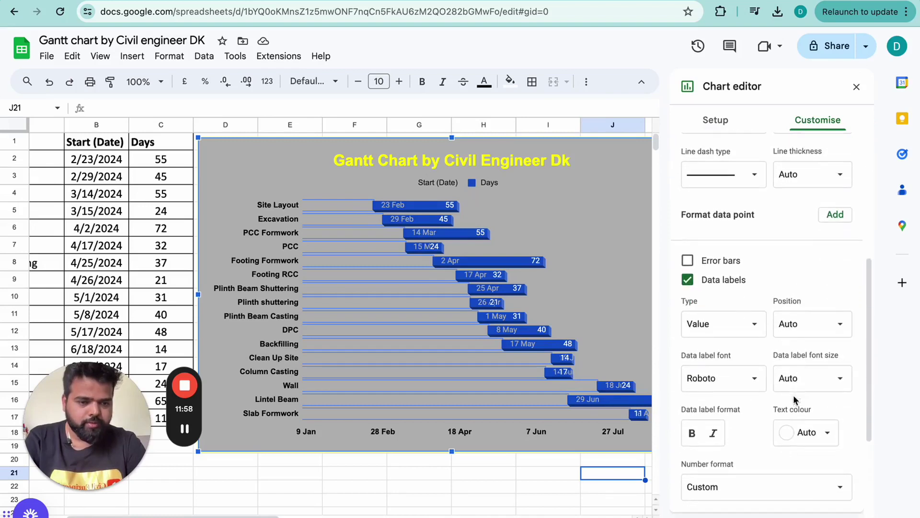
- Set the Start (Date) data label position to Inside end
{"action": "left_click", "coordinate": [814, 331]}
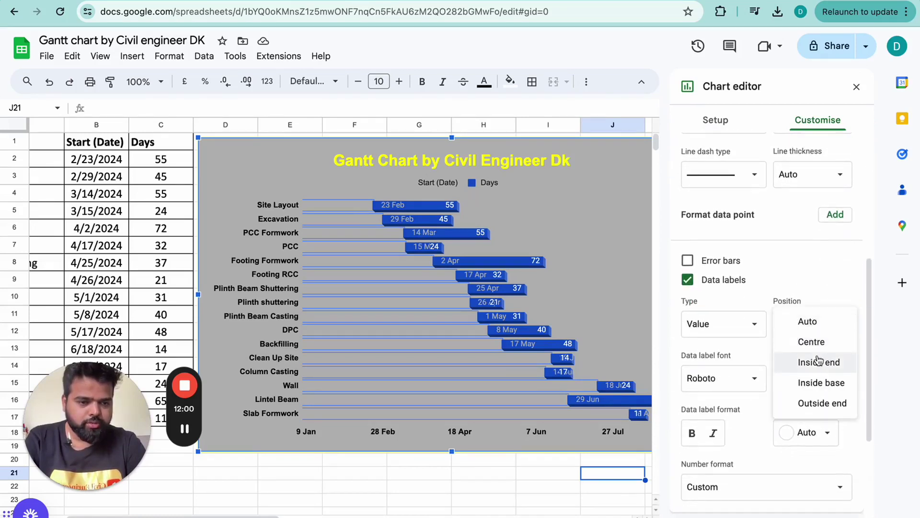
{"action": "left_click", "coordinate": [818, 382]}
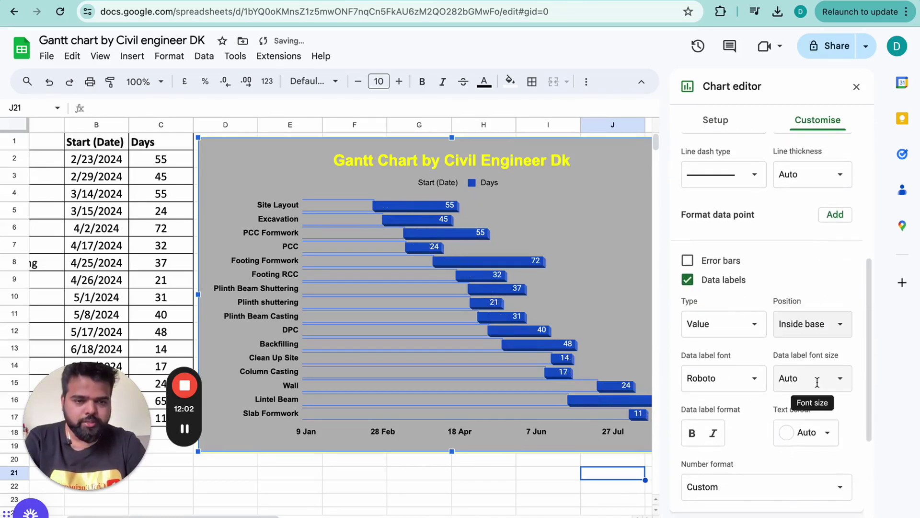
{"action": "left_click", "coordinate": [835, 378]}
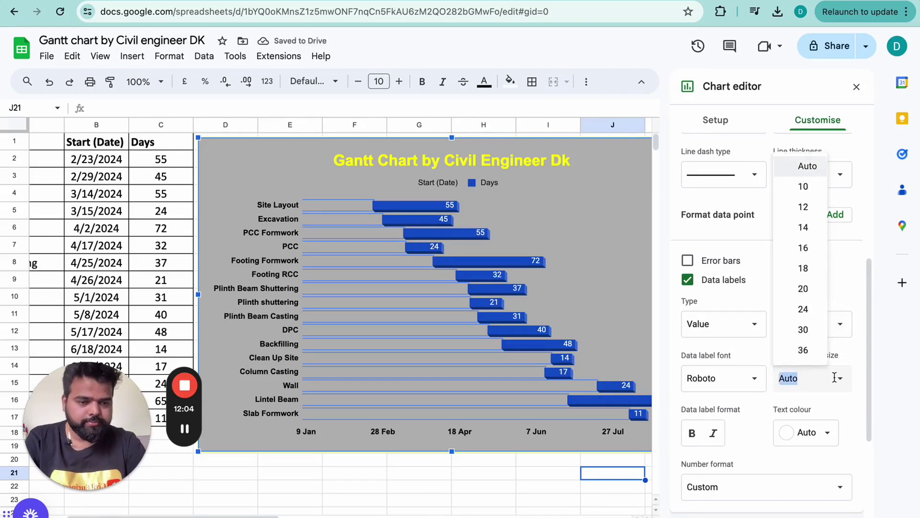
{"action": "left_click", "coordinate": [850, 414]}
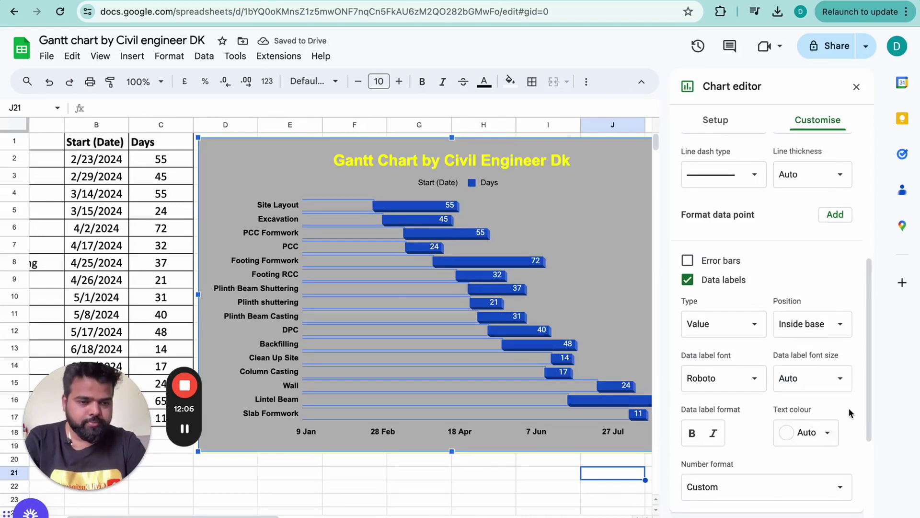
{"action": "left_click", "coordinate": [818, 330]}
{"action": "left_click", "coordinate": [822, 341]}
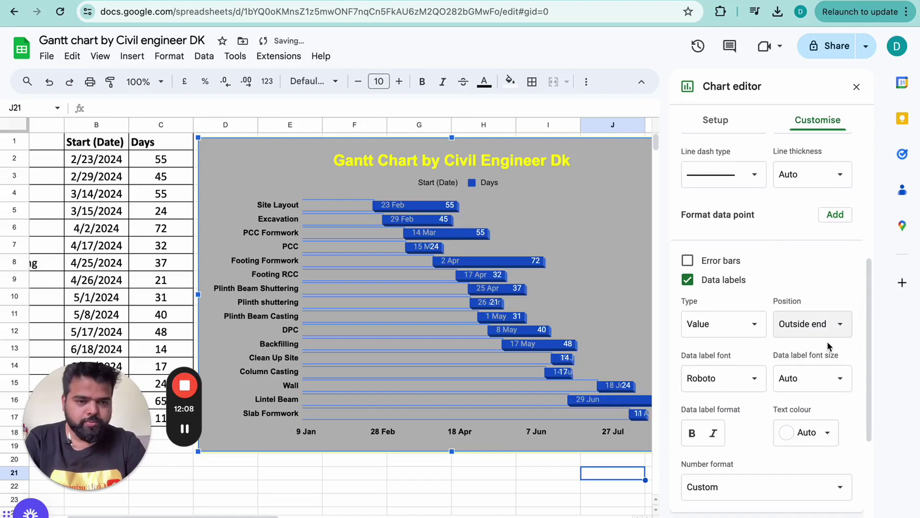
{"action": "left_click", "coordinate": [830, 330]}
{"action": "left_click", "coordinate": [824, 266]}
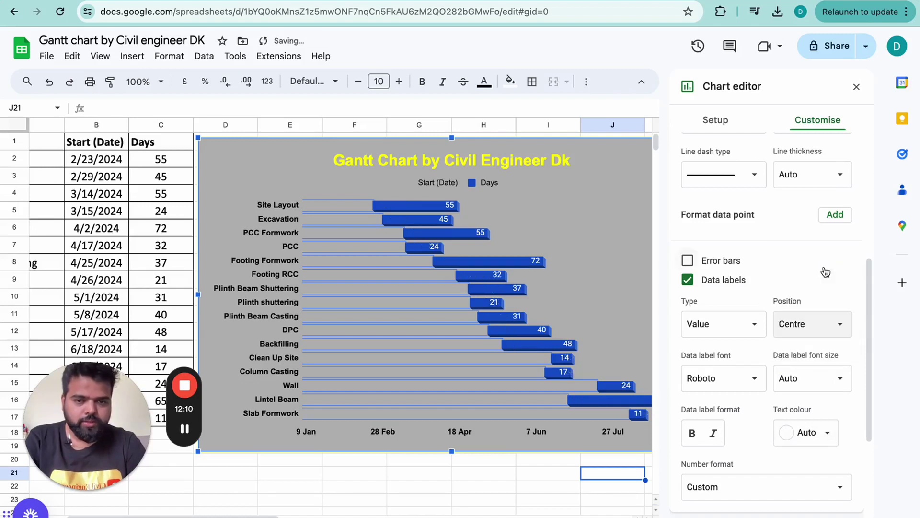
{"action": "left_click", "coordinate": [826, 331]}
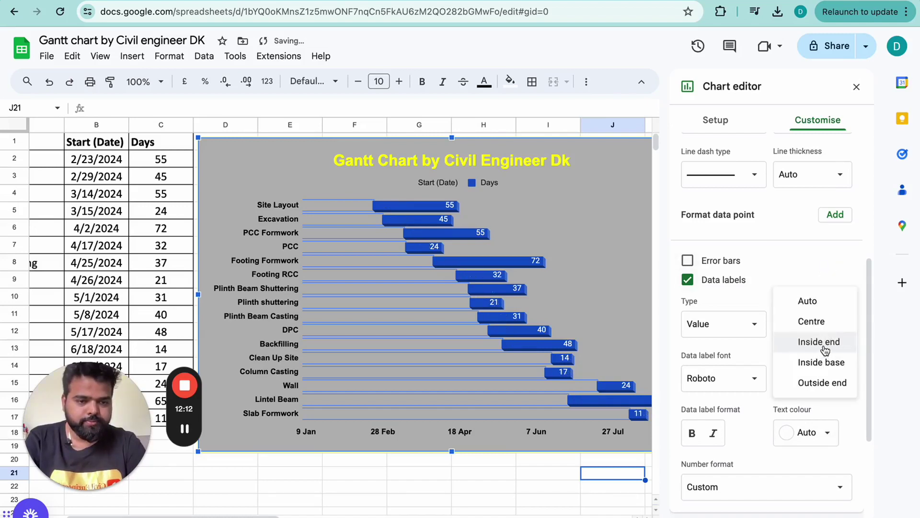
{"action": "left_click", "coordinate": [825, 343]}
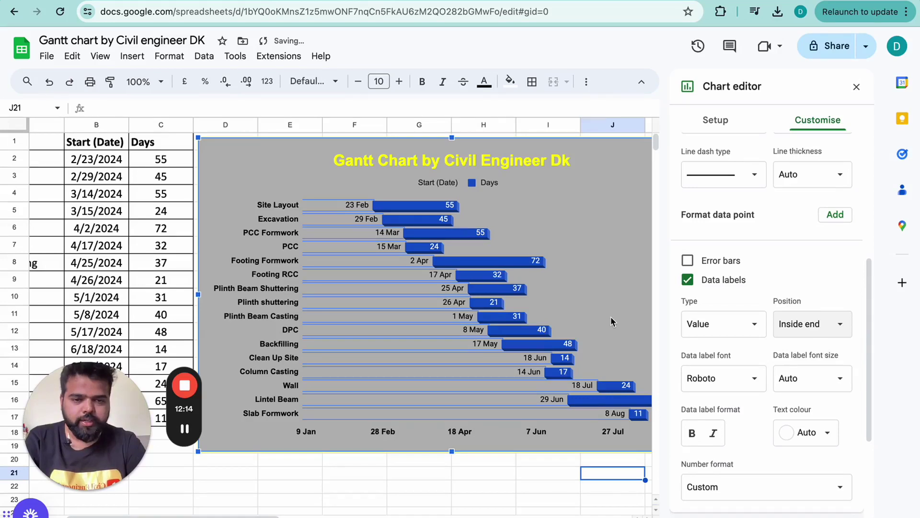
- Make the start-date data labels bold
{"action": "left_click", "coordinate": [693, 434]}
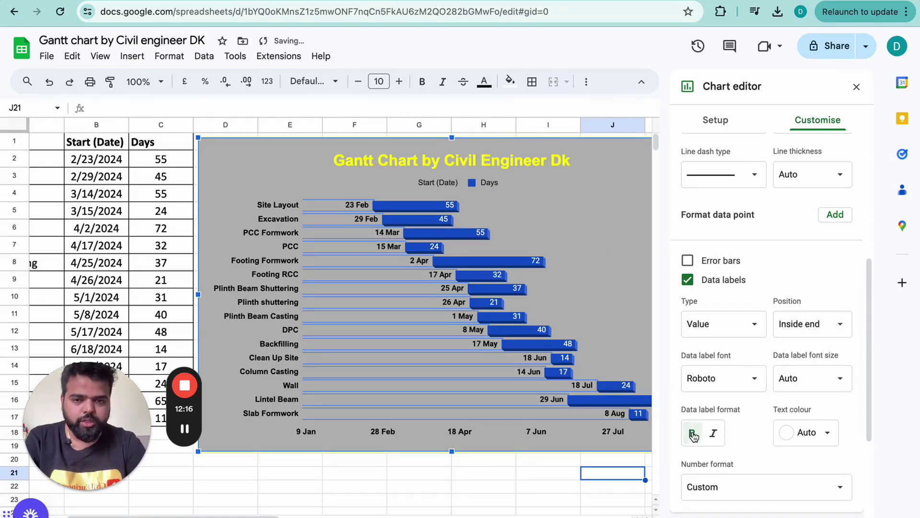
{"action": "left_click", "coordinate": [360, 210]}
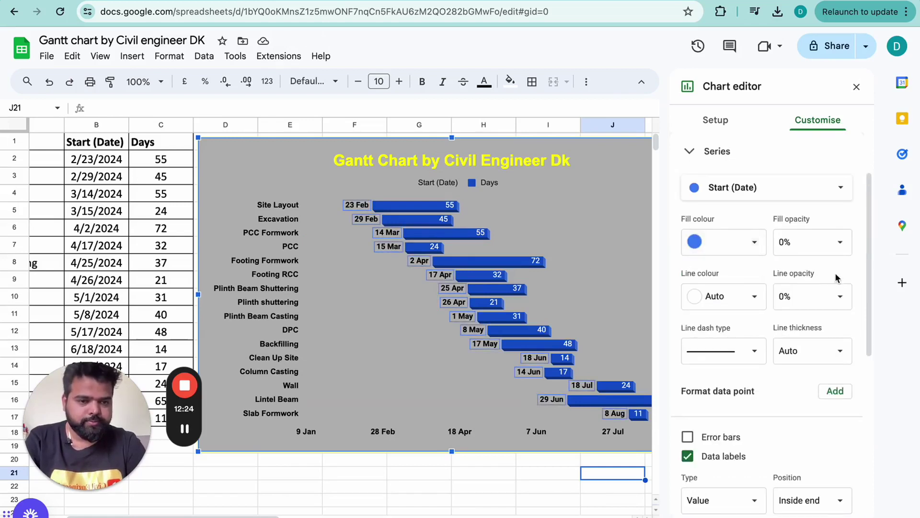
{"action": "scroll", "coordinate": [828, 317], "scroll_direction": "up", "scroll_amount": 2}
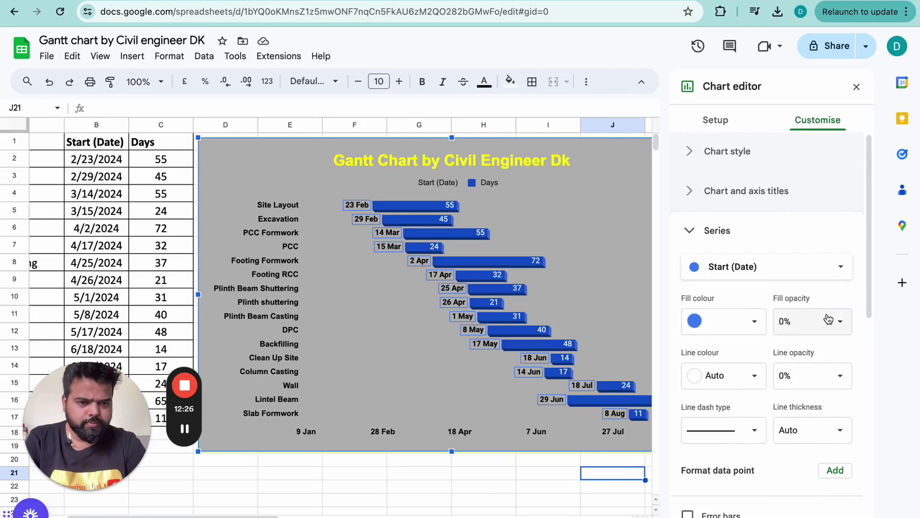
{"action": "scroll", "coordinate": [827, 314], "scroll_direction": "down", "scroll_amount": 2}
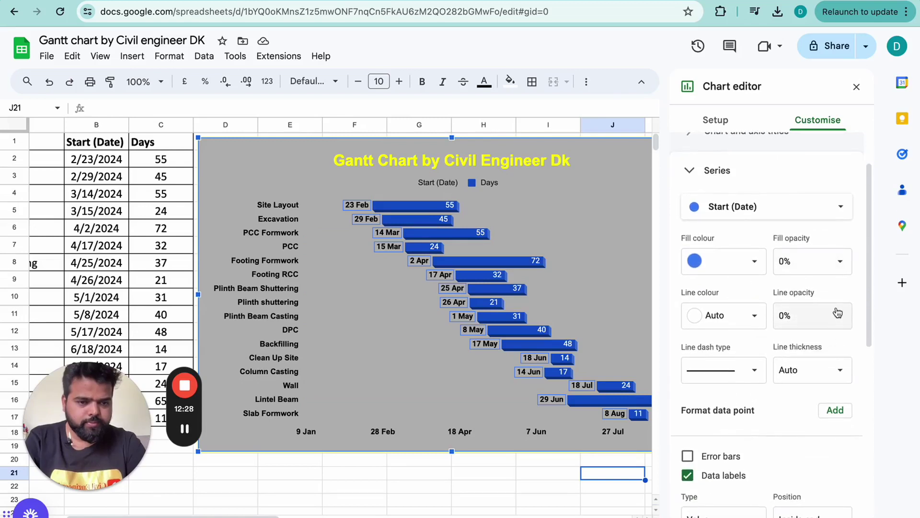
{"action": "scroll", "coordinate": [828, 311], "scroll_direction": "down", "scroll_amount": 5}
{"action": "scroll", "coordinate": [801, 331], "scroll_direction": "up", "scroll_amount": 3}
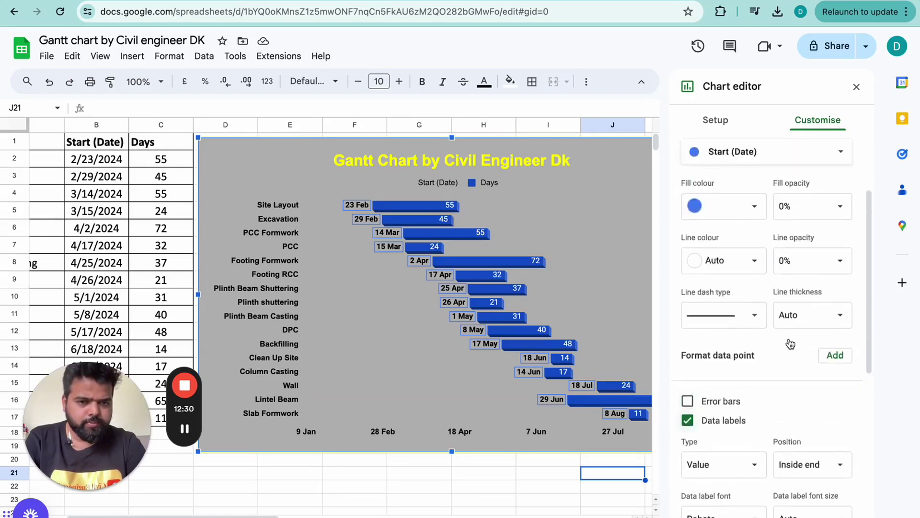
{"action": "scroll", "coordinate": [790, 343], "scroll_direction": "up", "scroll_amount": 4}
{"action": "scroll", "coordinate": [536, 372], "scroll_direction": "down", "scroll_amount": 1}
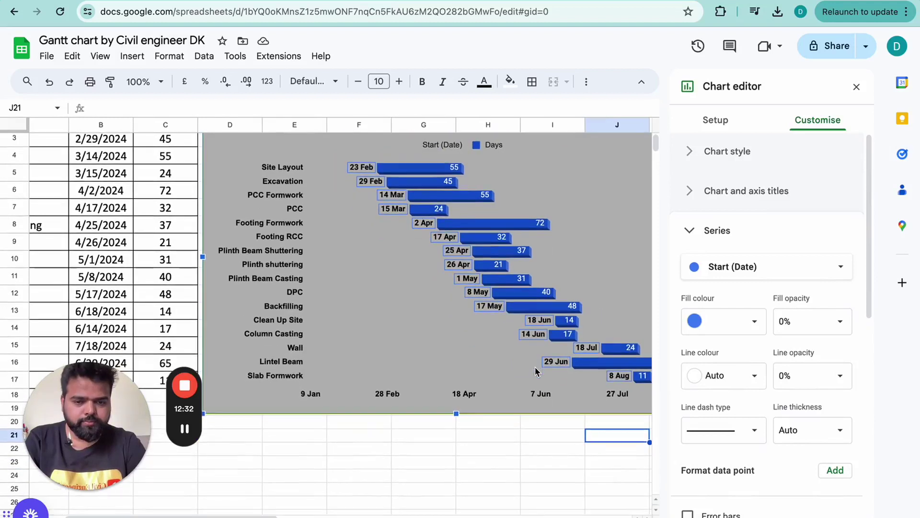
{"action": "left_click", "coordinate": [489, 448]}
{"action": "scroll", "coordinate": [653, 267], "scroll_direction": "up", "scroll_amount": 1}
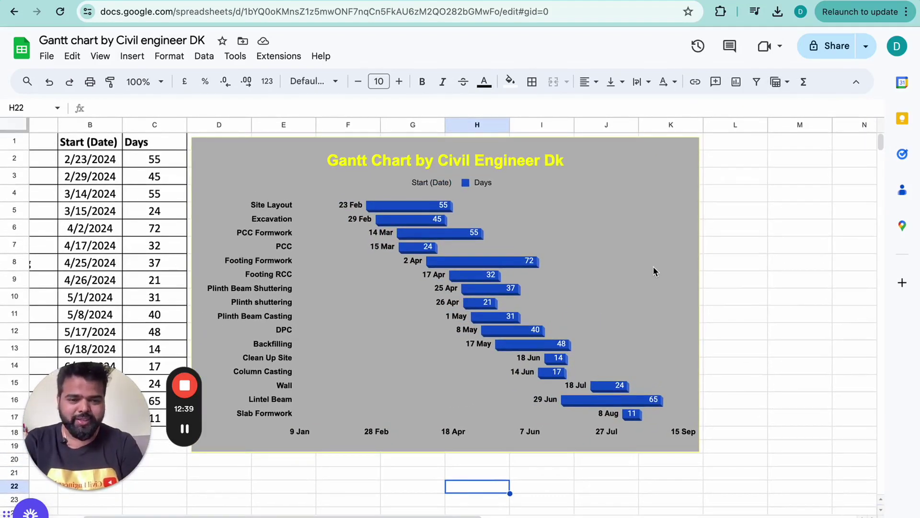
{"action": "left_click", "coordinate": [642, 223]}
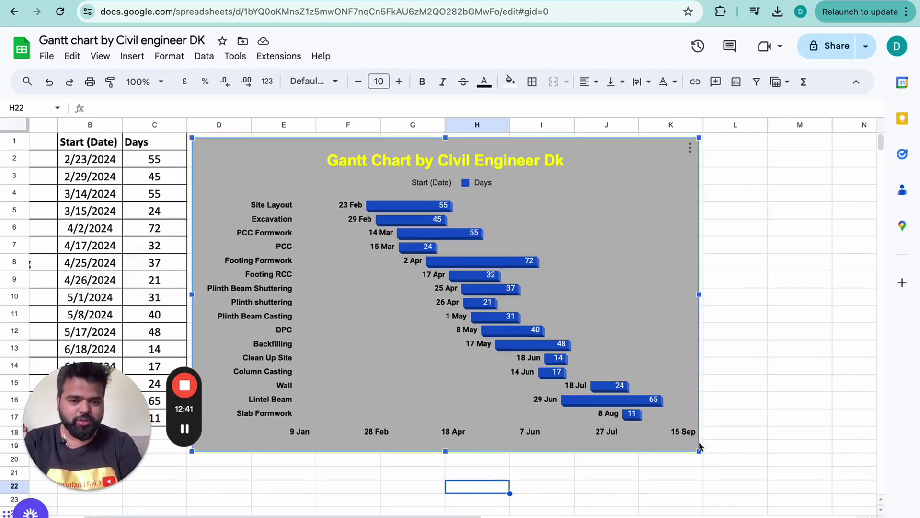
{"action": "left_click_drag", "start_coordinate": [699, 452], "coordinate": [817, 502]}
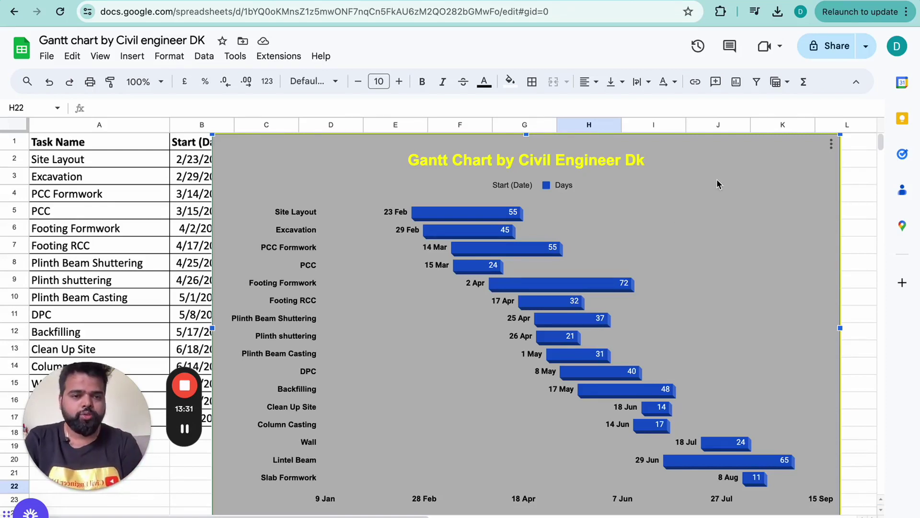
{"action": "left_click_drag", "start_coordinate": [717, 184], "coordinate": [815, 155]}
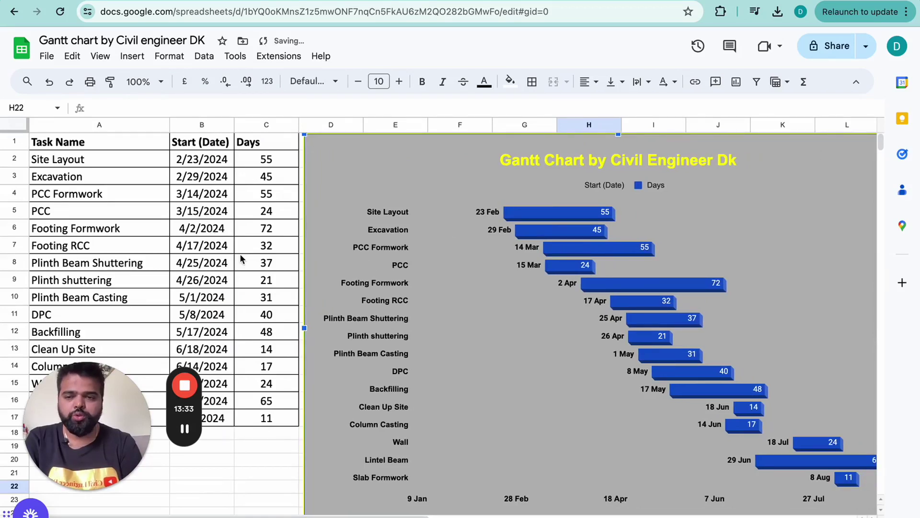
{"action": "scroll", "coordinate": [241, 258], "scroll_direction": "down", "scroll_amount": 3}
{"action": "scroll", "coordinate": [235, 261], "scroll_direction": "up", "scroll_amount": 3}
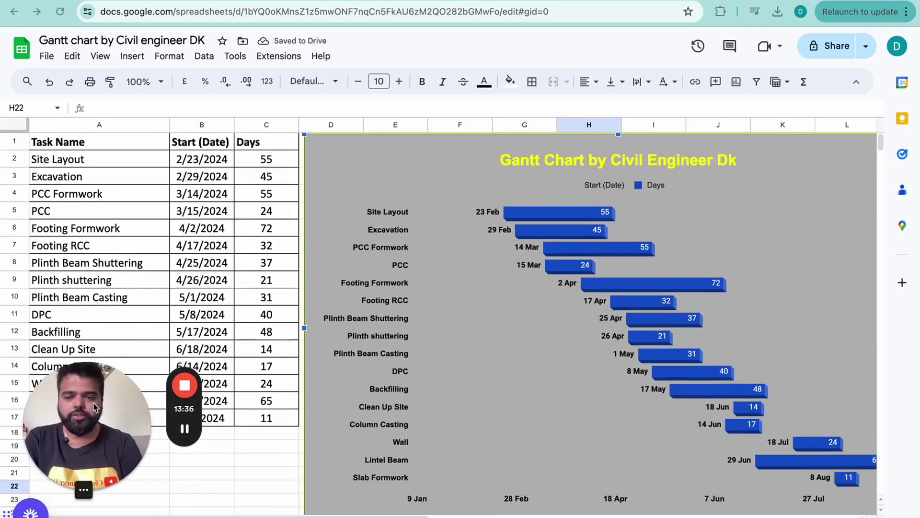
{"action": "left_click_drag", "start_coordinate": [95, 407], "coordinate": [471, 184]}
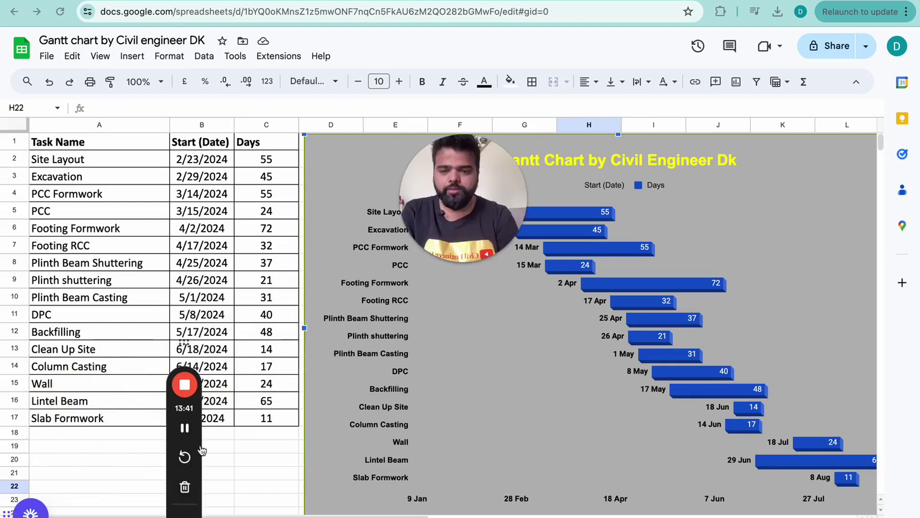
{"action": "left_click_drag", "start_coordinate": [202, 449], "coordinate": [817, 203]}
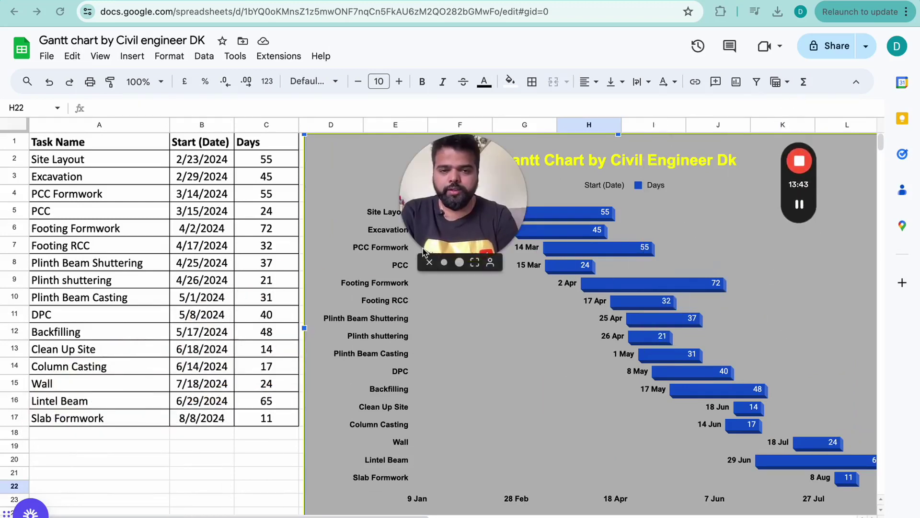
{"action": "left_click_drag", "start_coordinate": [460, 201], "coordinate": [849, 297]}
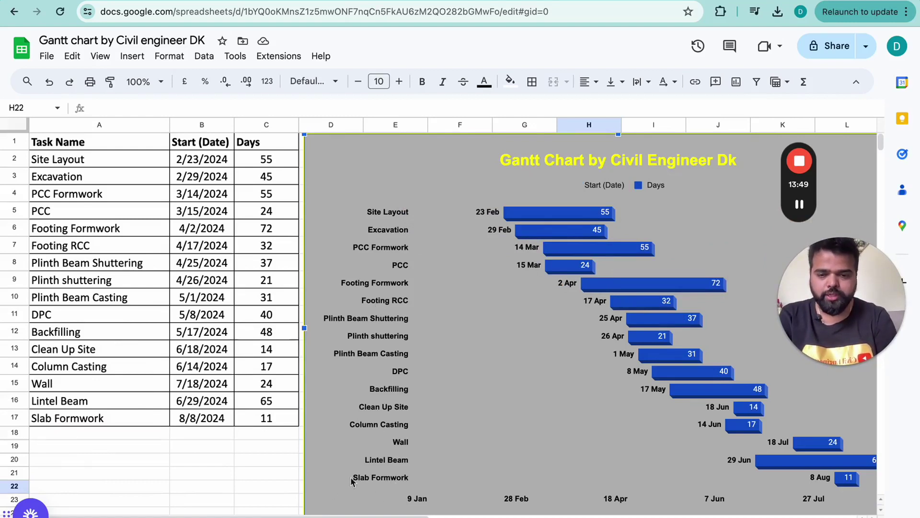
- Add a Slab Casting task in A18 with start date 8/10/2024 in B18
{"action": "left_click", "coordinate": [113, 431]}
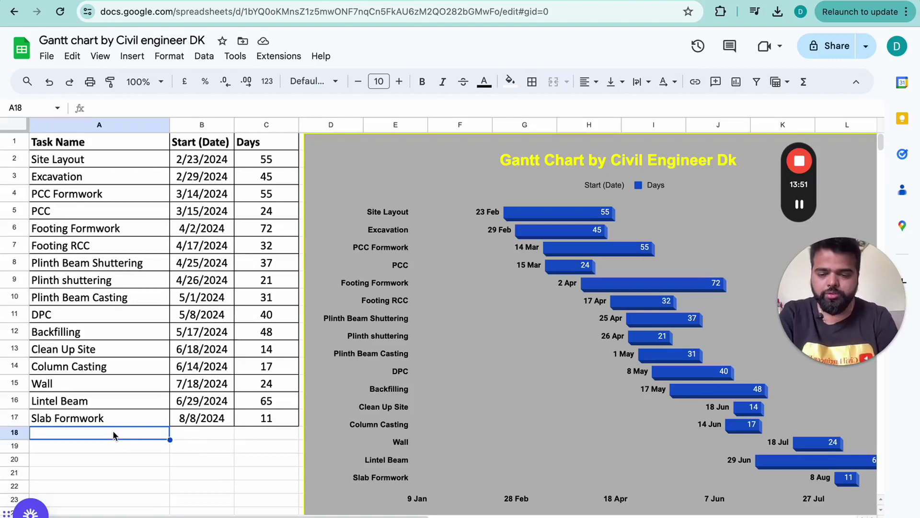
{"action": "type", "text": "Sla"}
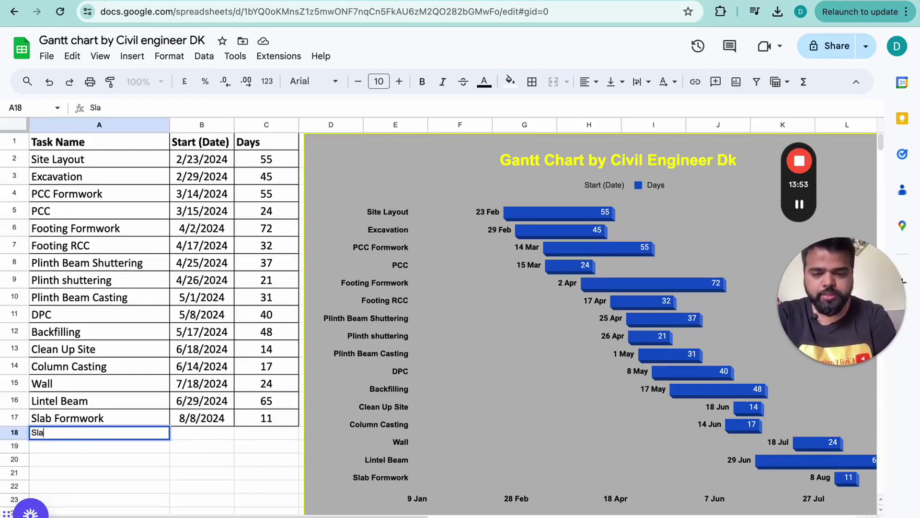
{"action": "type", "text": "b Casti"}
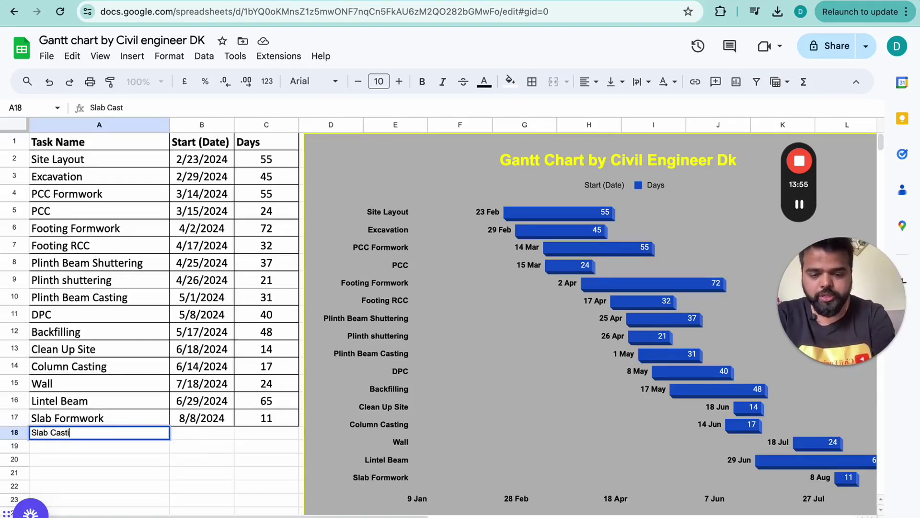
{"action": "type", "text": "ng"}
{"action": "left_click", "coordinate": [211, 459]}
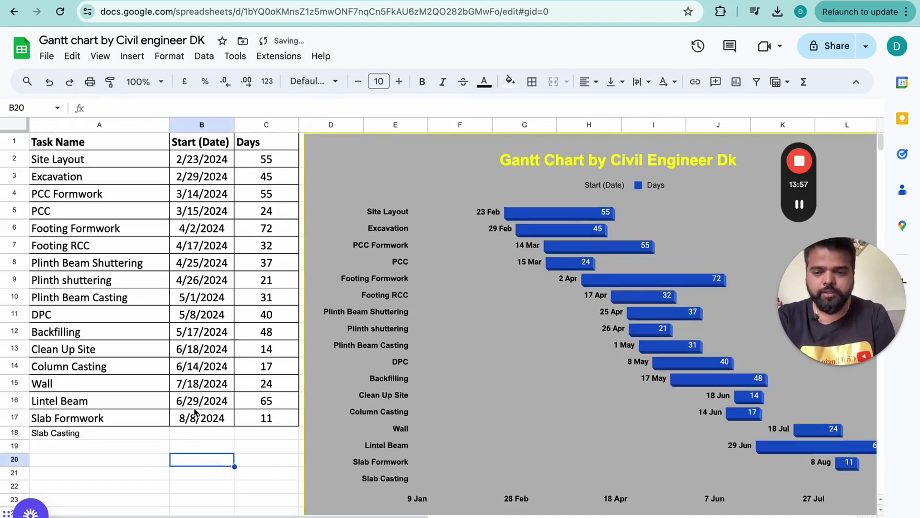
{"action": "left_click", "coordinate": [194, 416]}
{"action": "key", "text": "ctrl+c"}
{"action": "key", "text": "Down"}
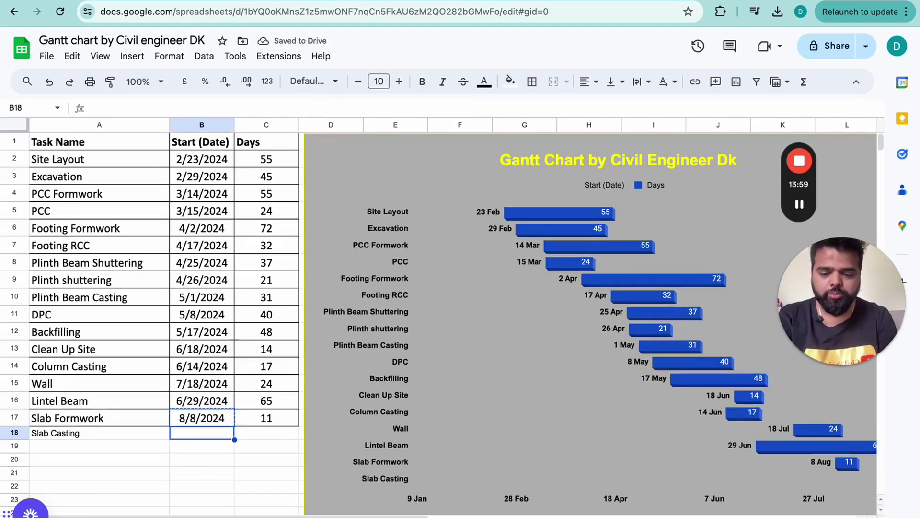
{"action": "key", "text": "ctrl+v"}
{"action": "double_click", "coordinate": [200, 435]}
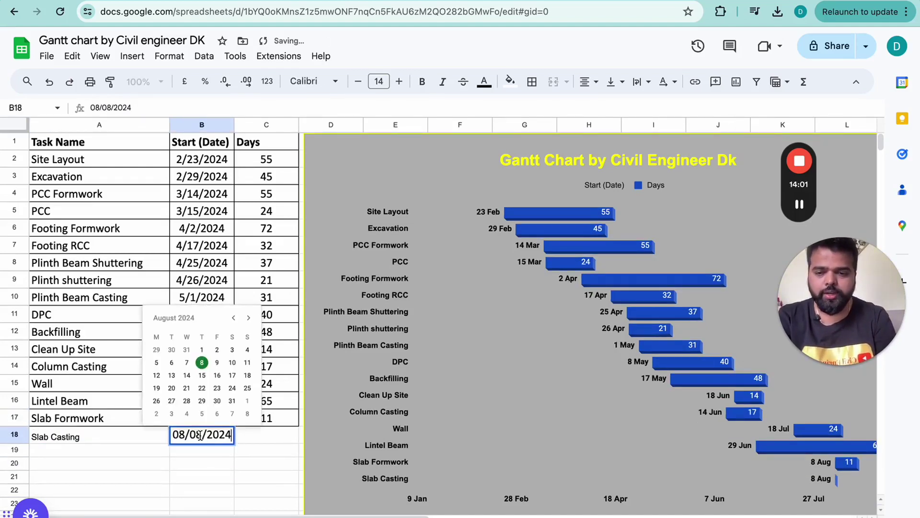
{"action": "left_click", "coordinate": [232, 366]}
- Enter a 15-day duration for Slab Casting in C18
{"action": "scroll", "coordinate": [229, 465], "scroll_direction": "right", "scroll_amount": 2}
{"action": "left_click", "coordinate": [224, 431]}
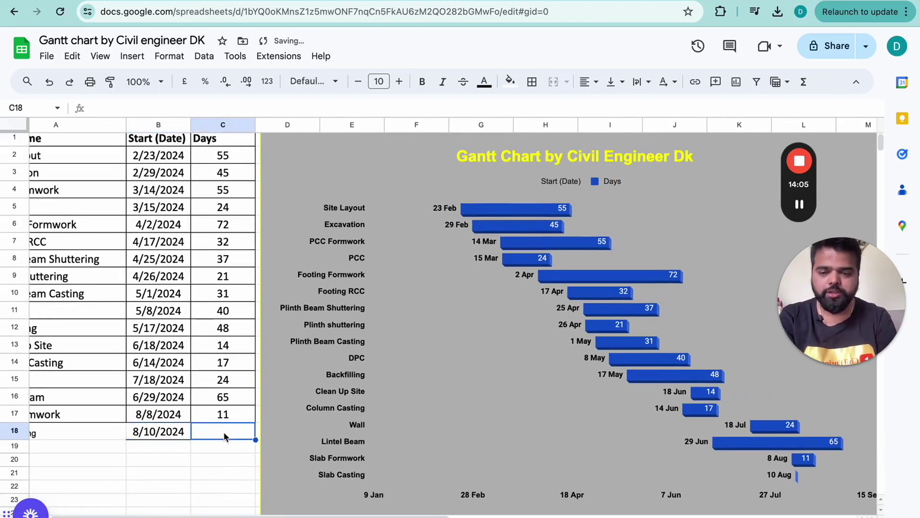
{"action": "type", "text": "15"}
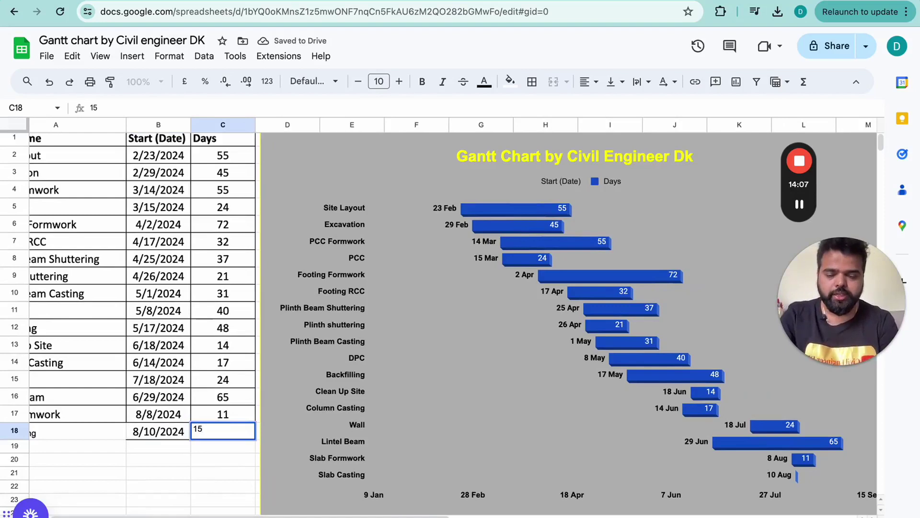
{"action": "key", "text": "Return"}
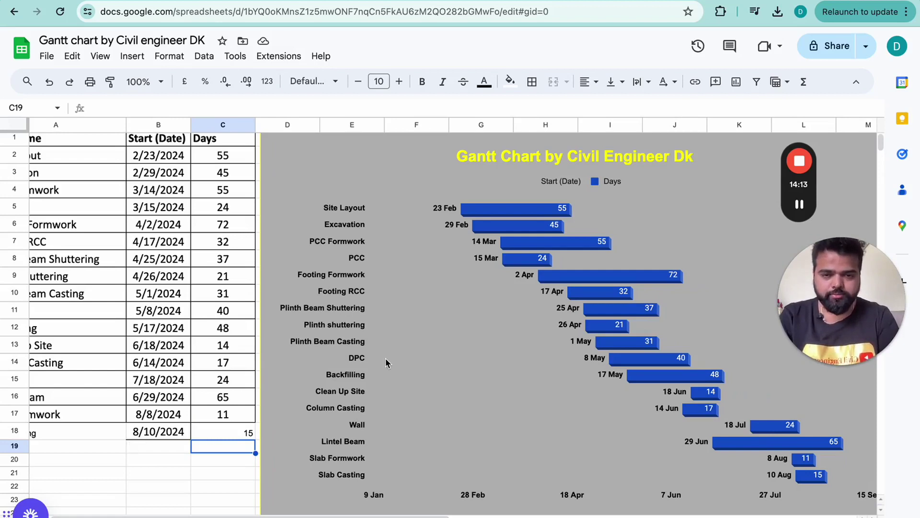
{"action": "scroll", "coordinate": [385, 360], "scroll_direction": "down", "scroll_amount": 3}
{"action": "scroll", "coordinate": [385, 360], "scroll_direction": "right", "scroll_amount": 2}
{"action": "scroll", "coordinate": [386, 363], "scroll_direction": "right", "scroll_amount": 1}
{"action": "scroll", "coordinate": [386, 363], "scroll_direction": "up", "scroll_amount": 1}
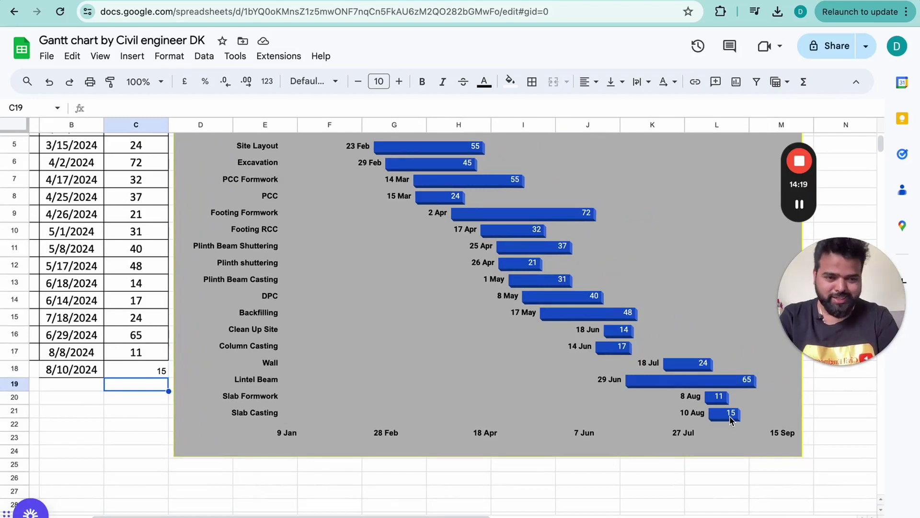
{"action": "scroll", "coordinate": [730, 420], "scroll_direction": "up", "scroll_amount": 1}
{"action": "scroll", "coordinate": [731, 420], "scroll_direction": "left", "scroll_amount": 2}
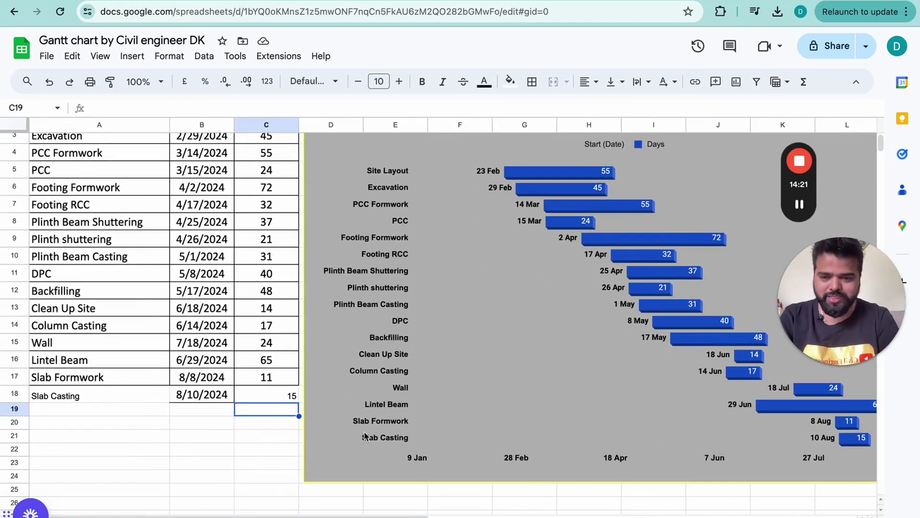
{"action": "scroll", "coordinate": [235, 410], "scroll_direction": "up", "scroll_amount": 1}
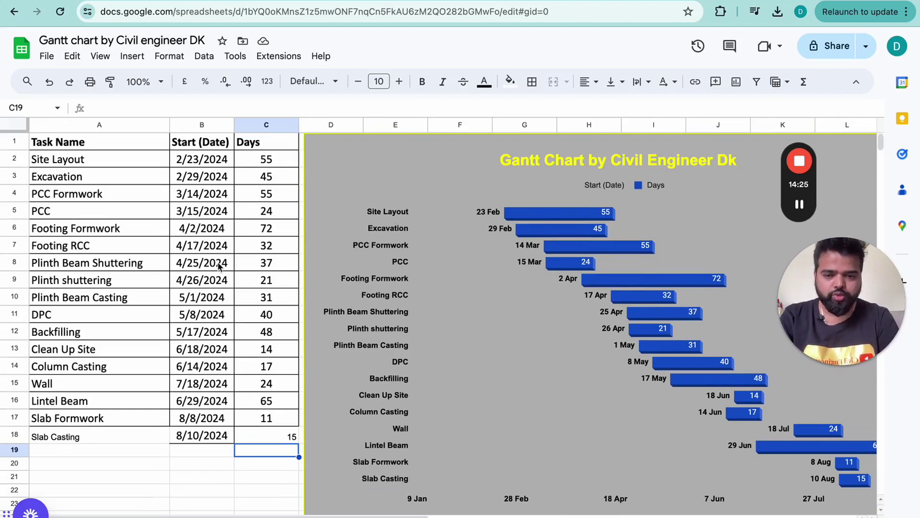
- Insert a row above Footing RCC and name the task Footing Reinforcement work
{"action": "left_click", "coordinate": [16, 247]}
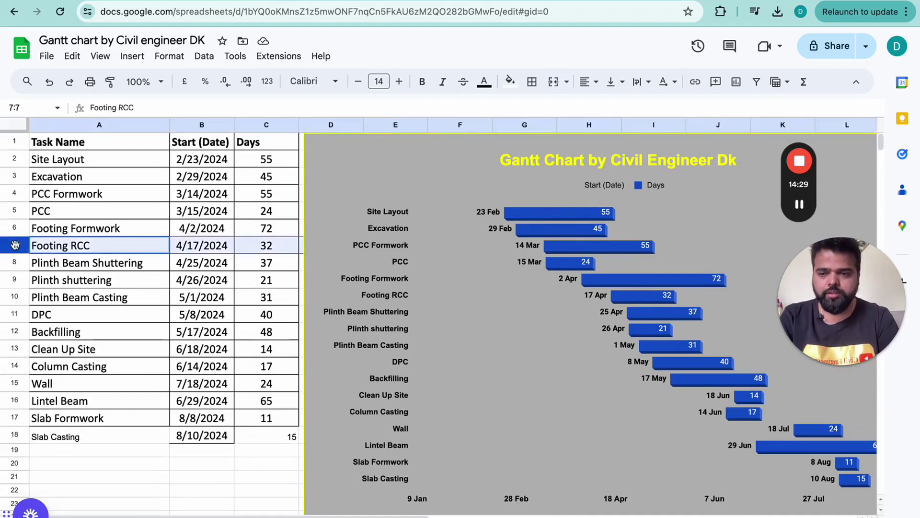
{"action": "right_click", "coordinate": [16, 247]}
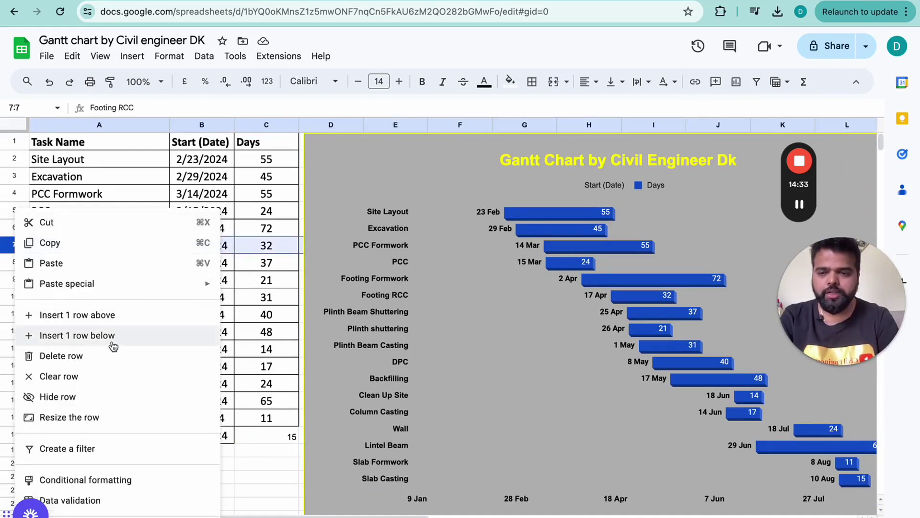
{"action": "left_click", "coordinate": [113, 316]}
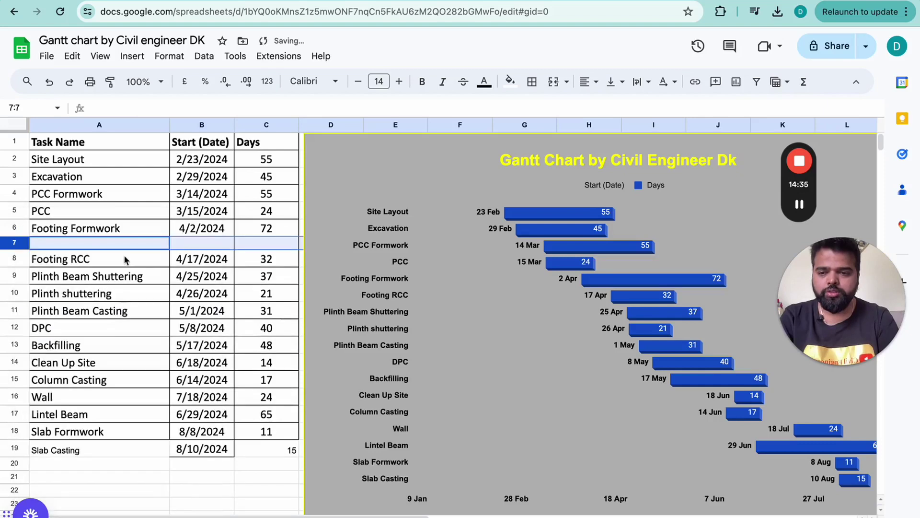
{"action": "left_click", "coordinate": [83, 245]}
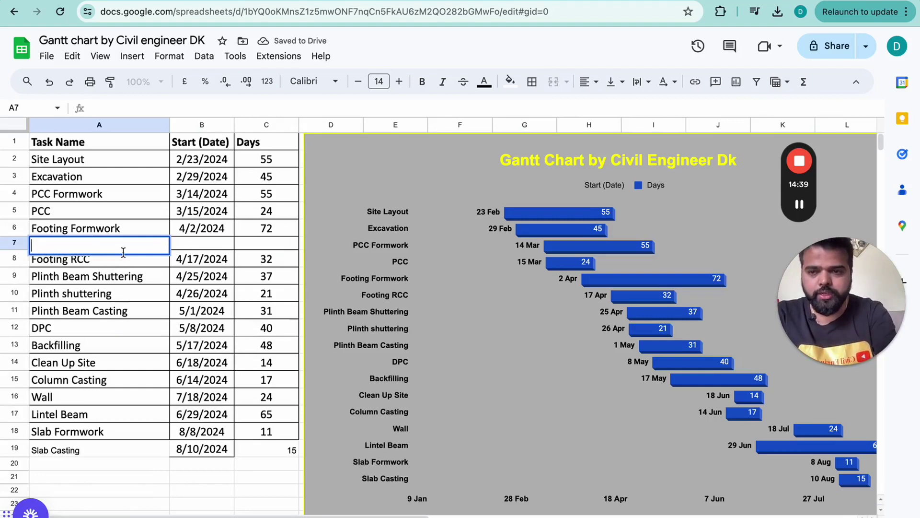
{"action": "type", "text": "Foot"}
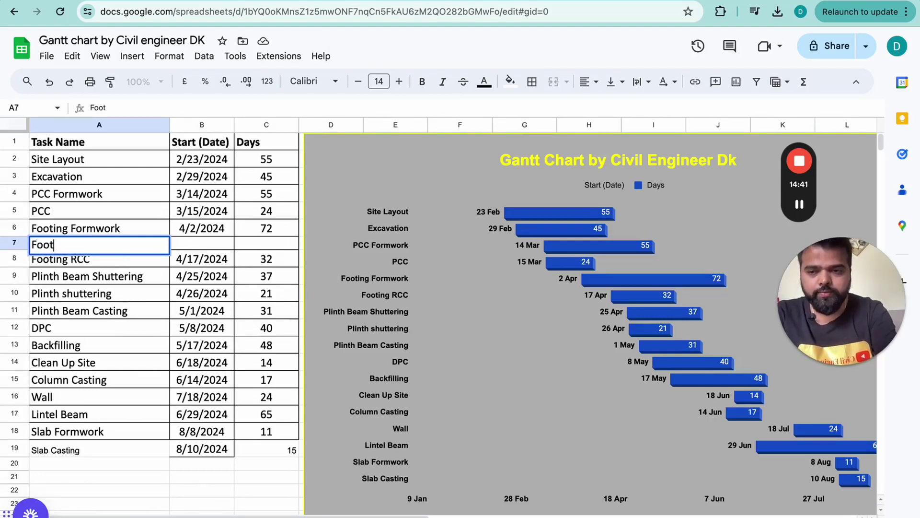
{"action": "type", "text": "ing Reinfor"}
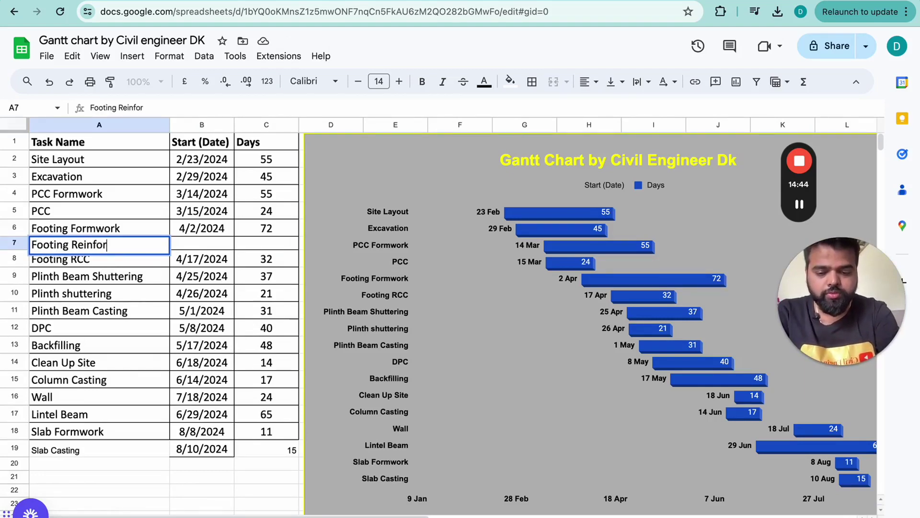
{"action": "type", "text": "cement wo"}
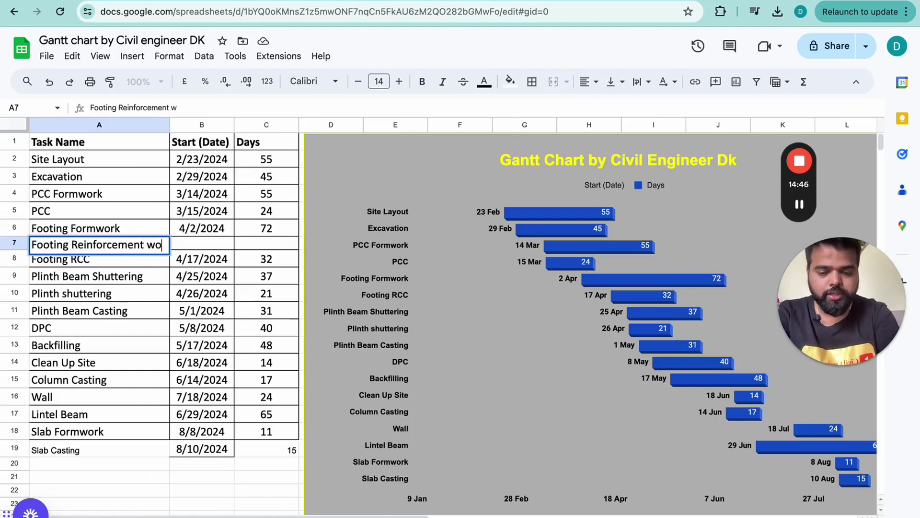
{"action": "type", "text": "rk"}
{"action": "left_click", "coordinate": [139, 331]}
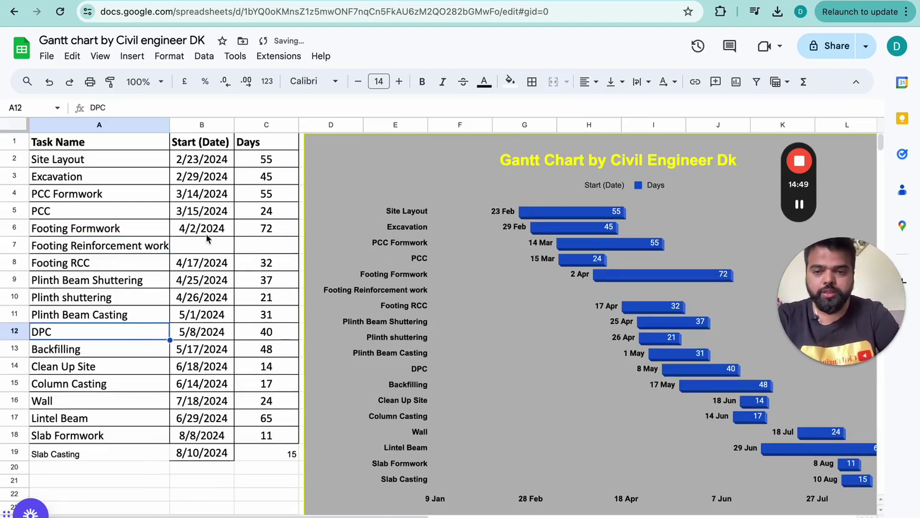
- Give Footing Reinforcement work a start date of 4/5/2024 and a 65-day duration
{"action": "left_click", "coordinate": [207, 246]}
{"action": "key", "text": "ctrl+v"}
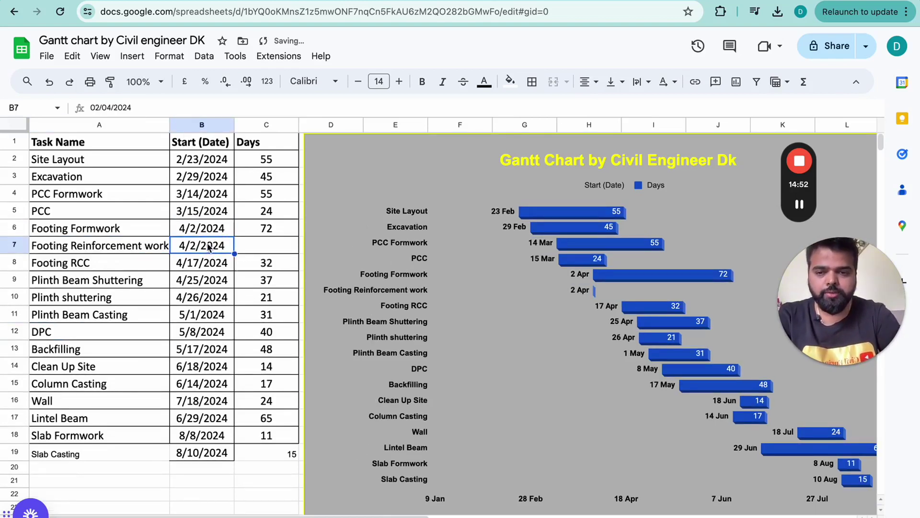
{"action": "double_click", "coordinate": [208, 248]}
{"action": "left_click", "coordinate": [221, 299]}
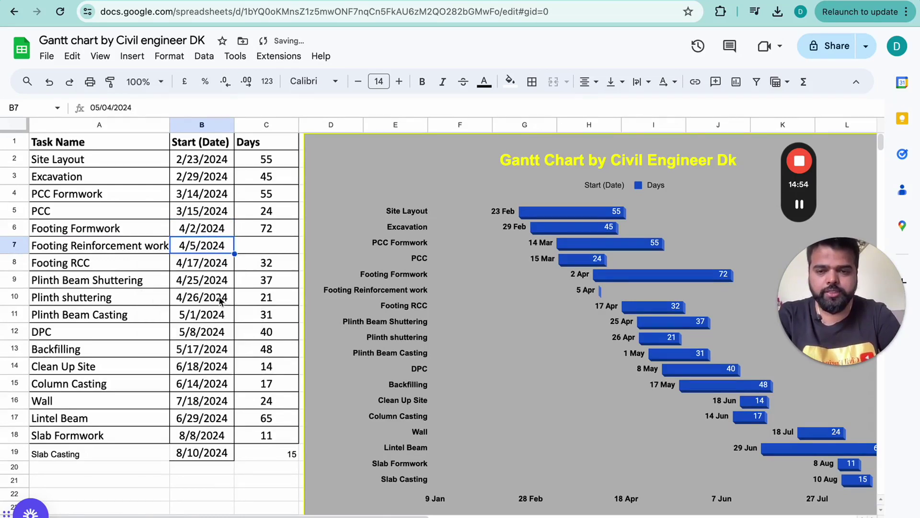
{"action": "left_click", "coordinate": [267, 250]}
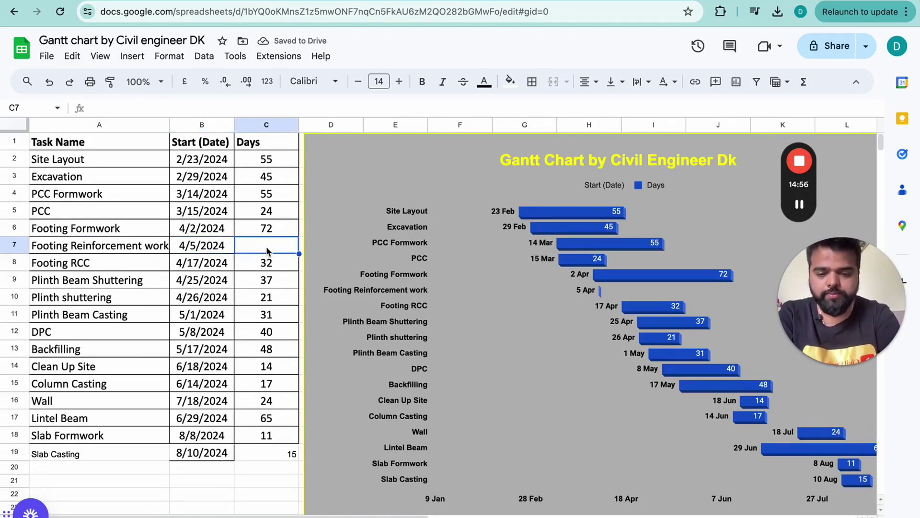
{"action": "type", "text": "65"}
{"action": "left_click", "coordinate": [185, 483]}
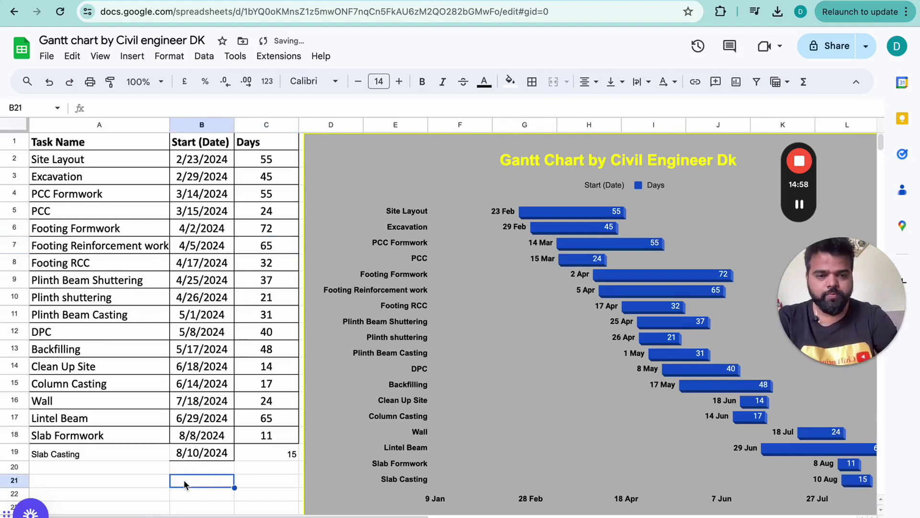
{"action": "scroll", "coordinate": [441, 392], "scroll_direction": "down", "scroll_amount": 1}
{"action": "scroll", "coordinate": [442, 392], "scroll_direction": "right", "scroll_amount": 1}
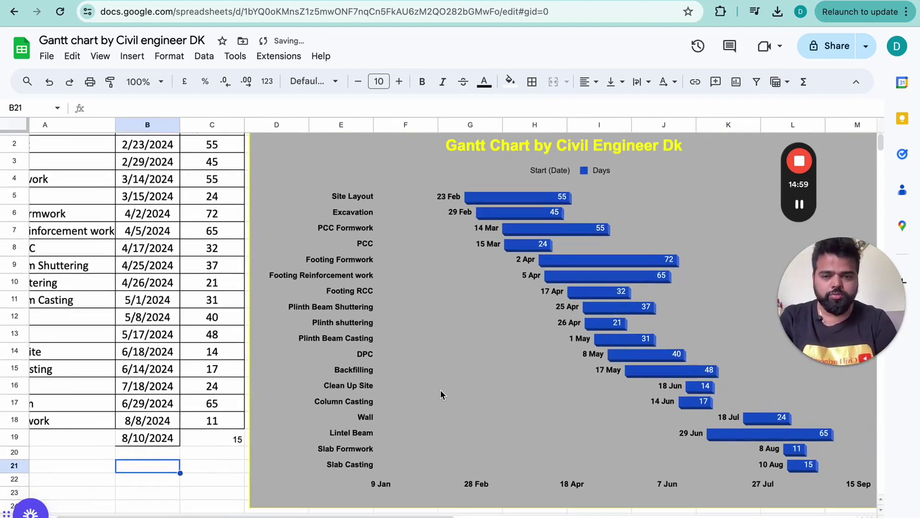
{"action": "left_click", "coordinate": [310, 280]}
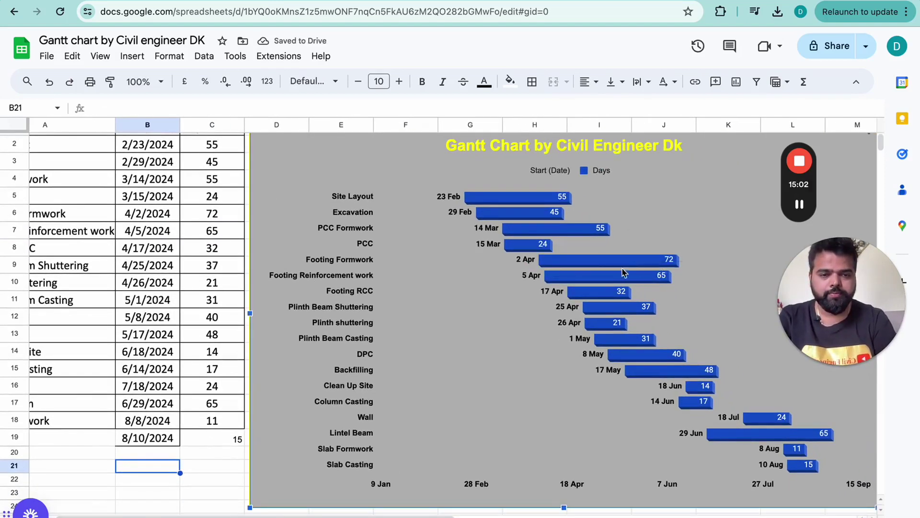
{"action": "mouse_move", "coordinate": [557, 338]}
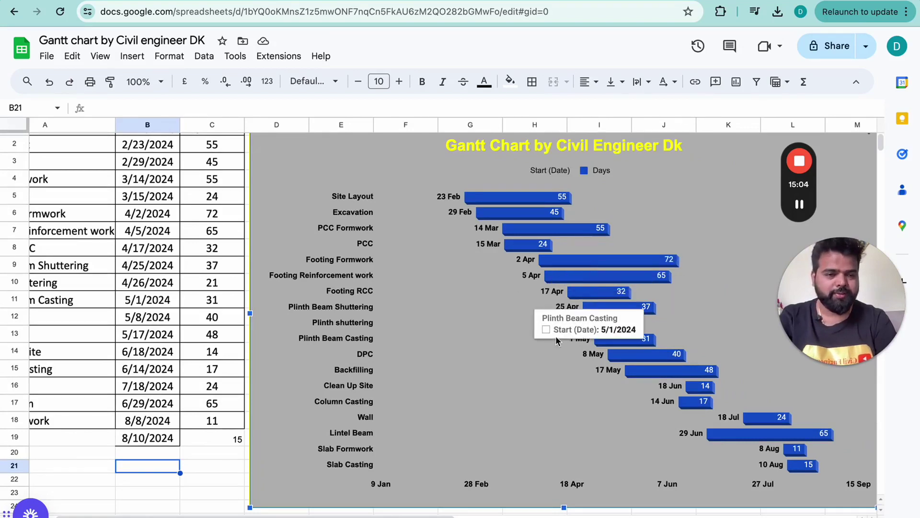
{"action": "scroll", "coordinate": [556, 339], "scroll_direction": "up", "scroll_amount": 1}
{"action": "scroll", "coordinate": [556, 339], "scroll_direction": "right", "scroll_amount": 2}
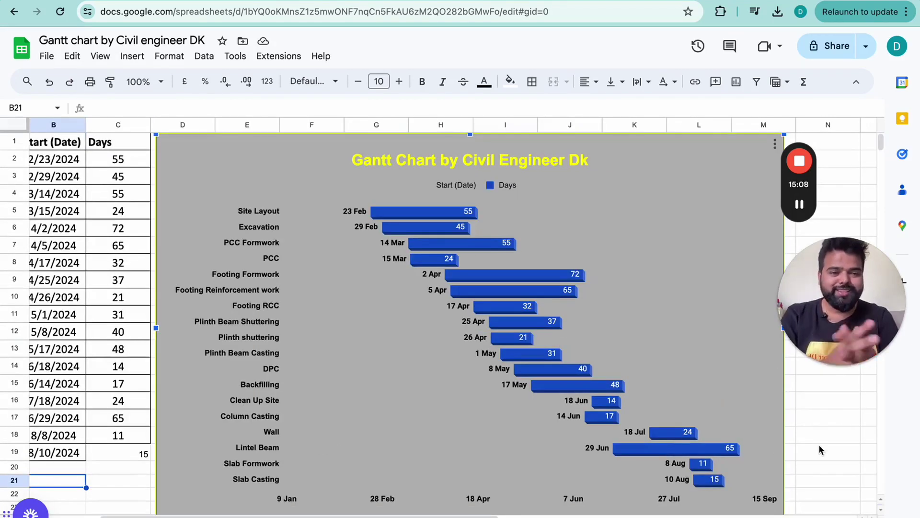